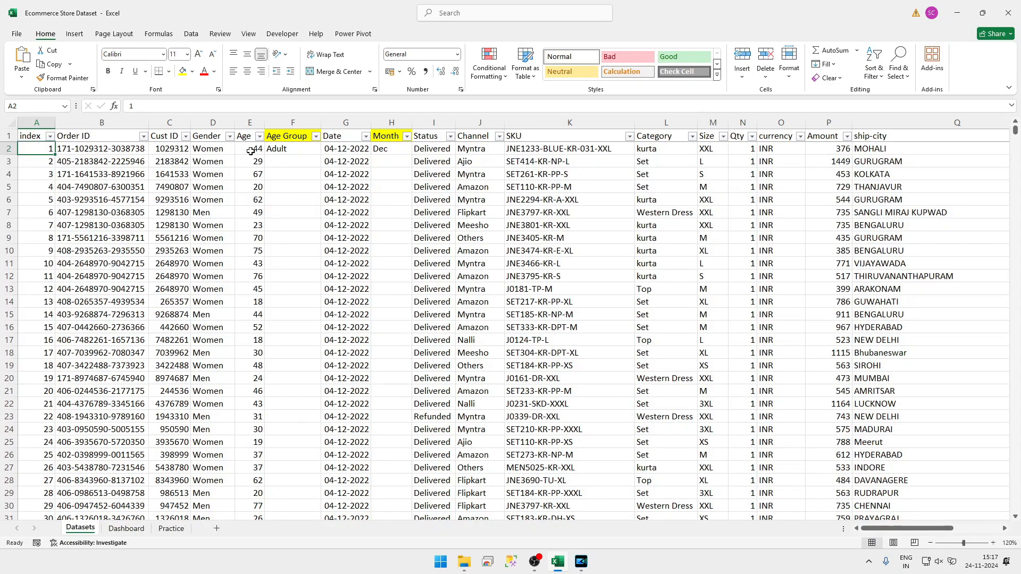
Step: Insert an AutoSum total of the Age column in the first empty cell below the data, E31049
{"action": "left_click", "coordinate": [285, 162]}
{"action": "key", "text": "Left"}
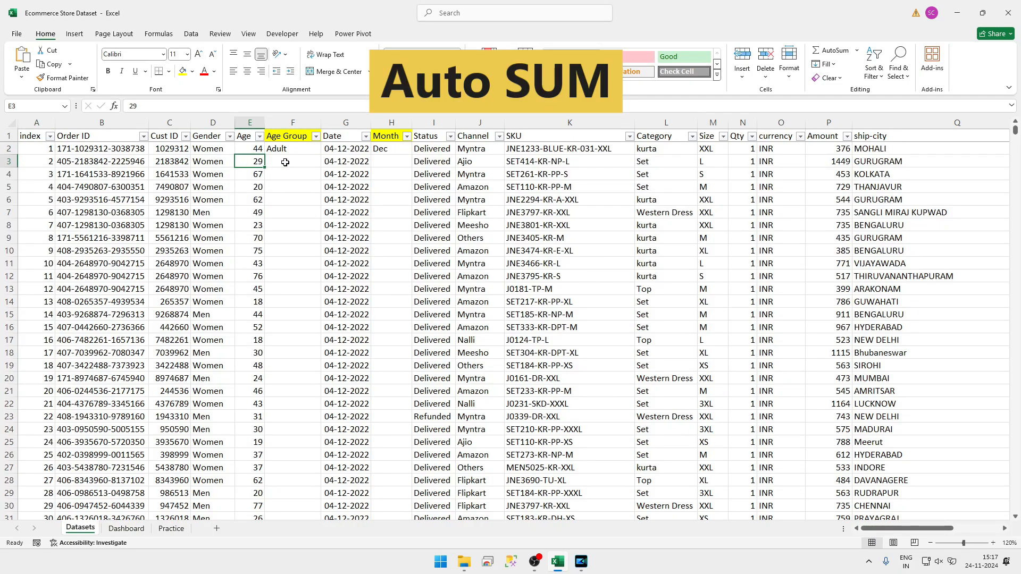
{"action": "key", "text": "ctrl+Down"}
{"action": "key", "text": "Down"}
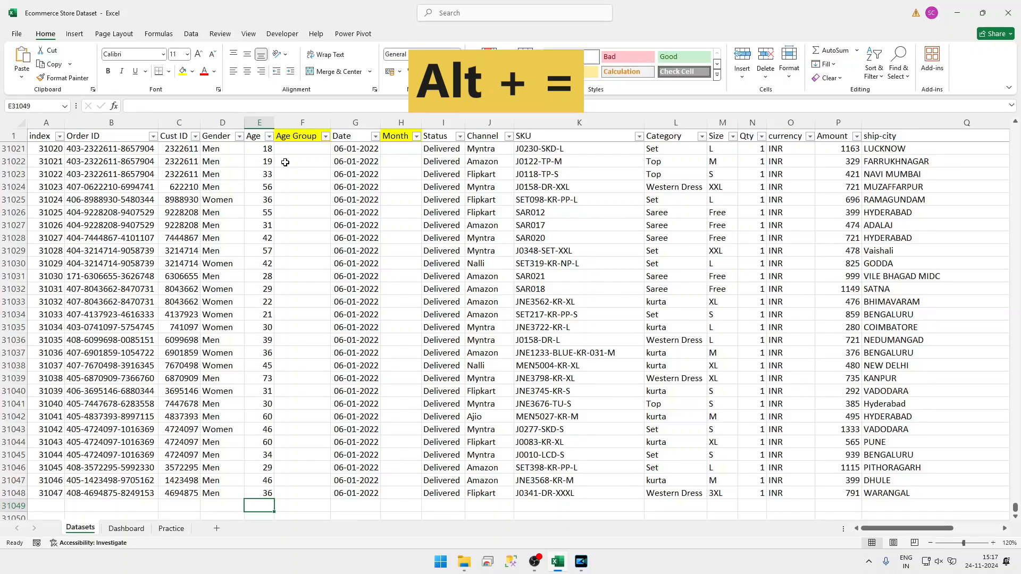
{"action": "key", "text": "alt+equal"}
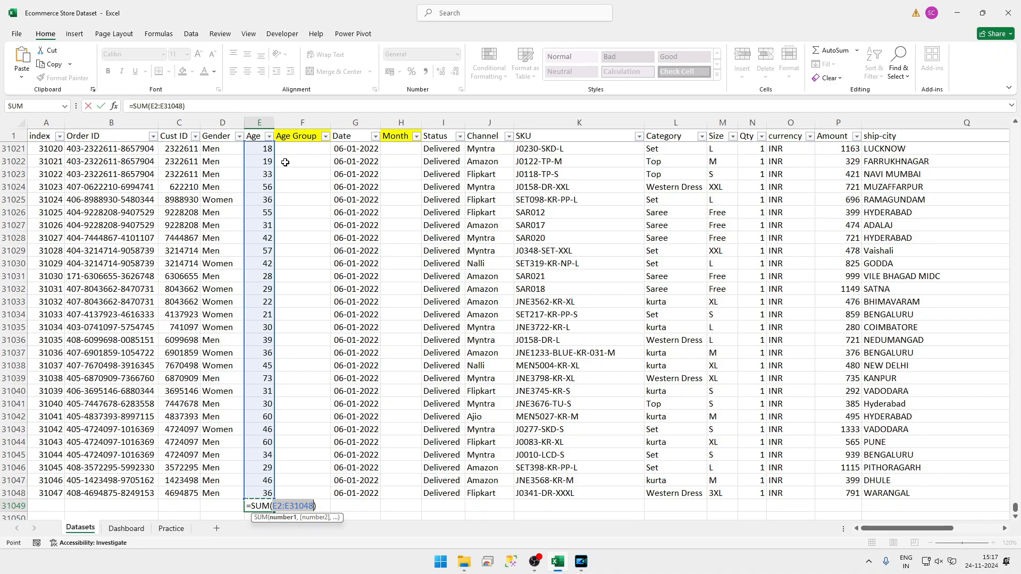
{"action": "key", "text": "Return"}
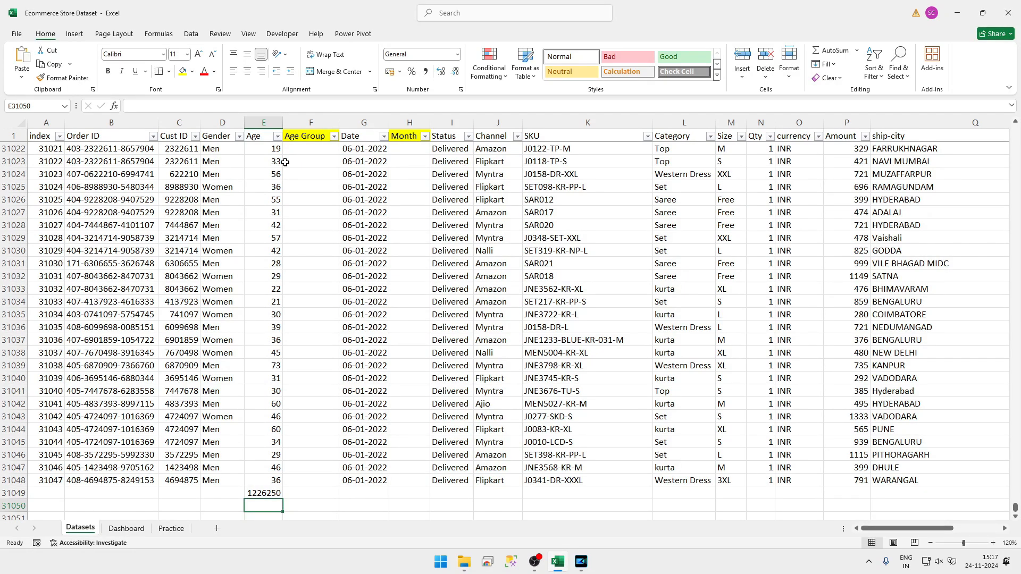
Step: Delete the Age total from E31049 and return to the start of the dataset
{"action": "key", "text": "Up"}
{"action": "key", "text": "Delete"}
{"action": "key", "text": "Up"}
{"action": "key", "text": "Down"}
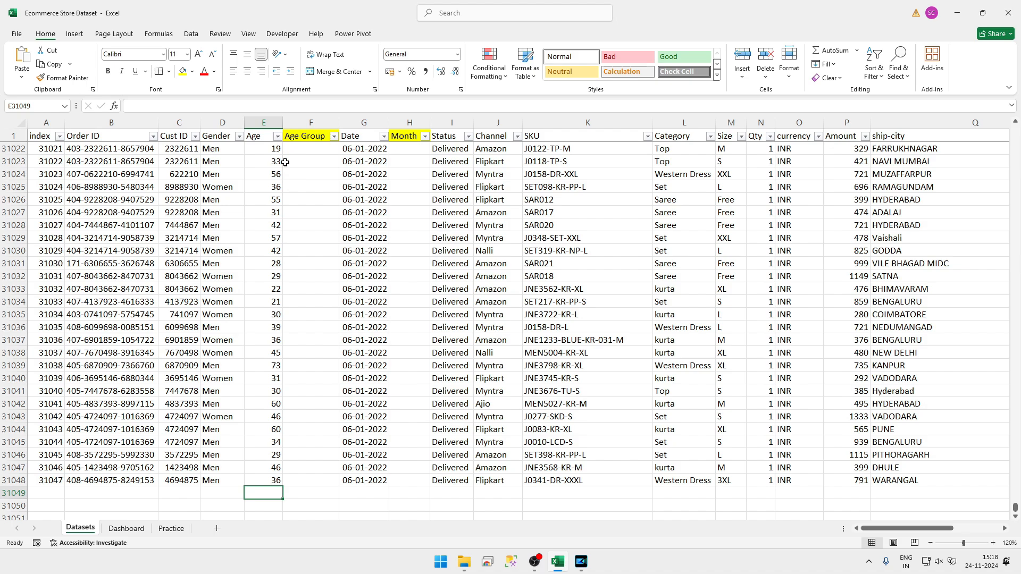
{"action": "key", "text": "ctrl+Home"}
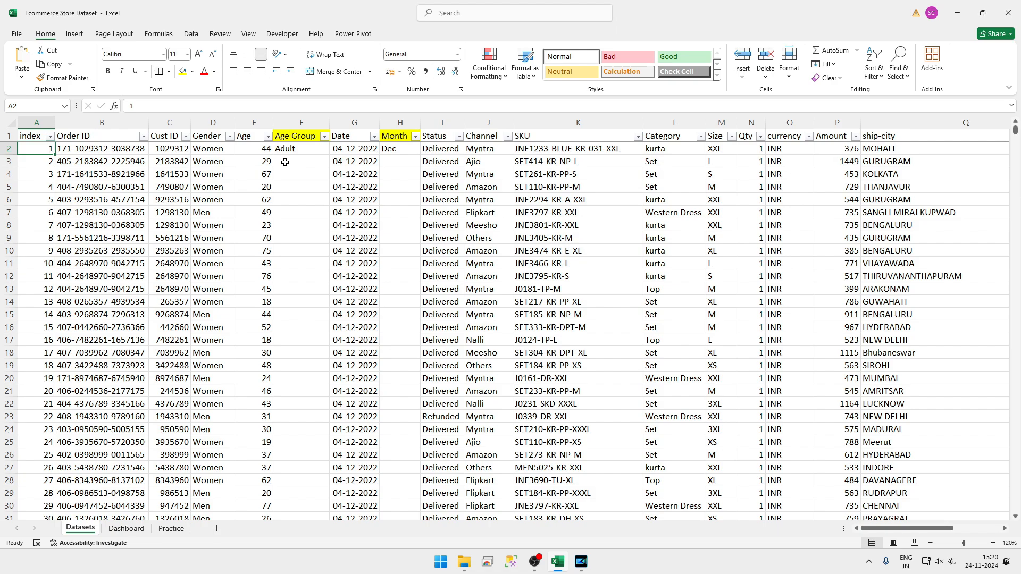
{"action": "left_click", "coordinate": [292, 163]}
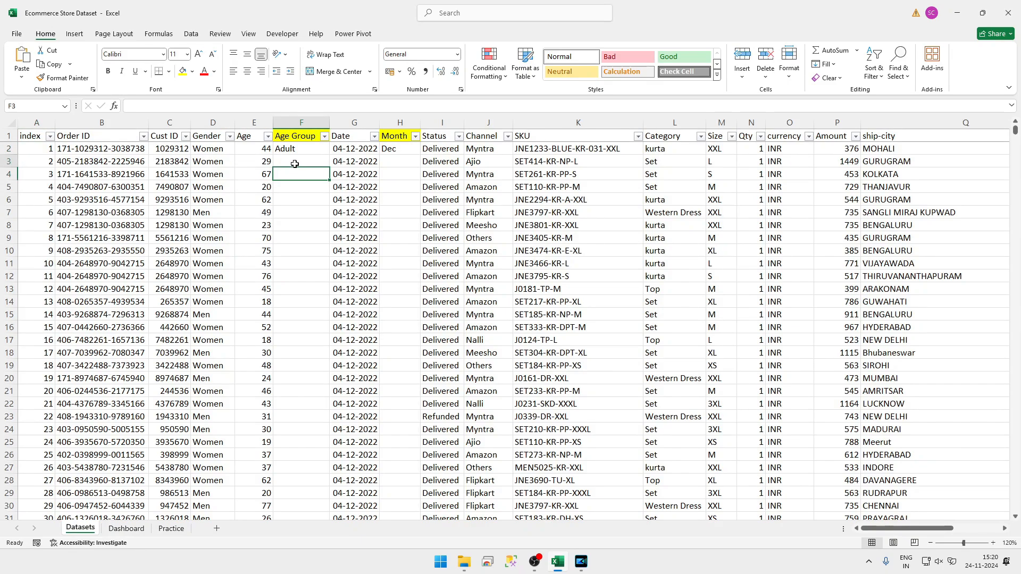
{"action": "key", "text": "Up"}
{"action": "key", "text": "Down"}
{"action": "key", "text": "Left"}
{"action": "key", "text": "Right"}
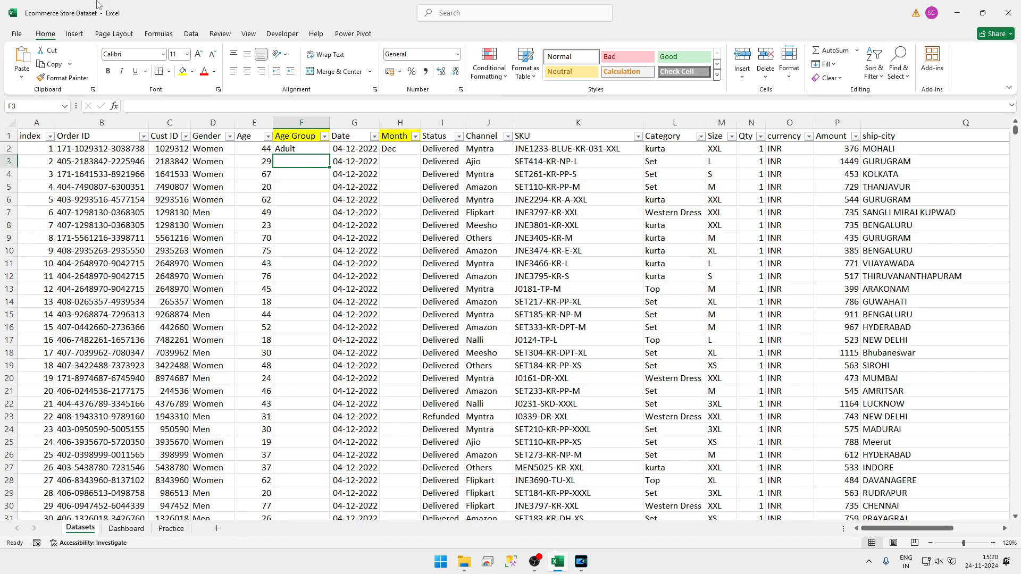
{"action": "right_click", "coordinate": [83, 536]}
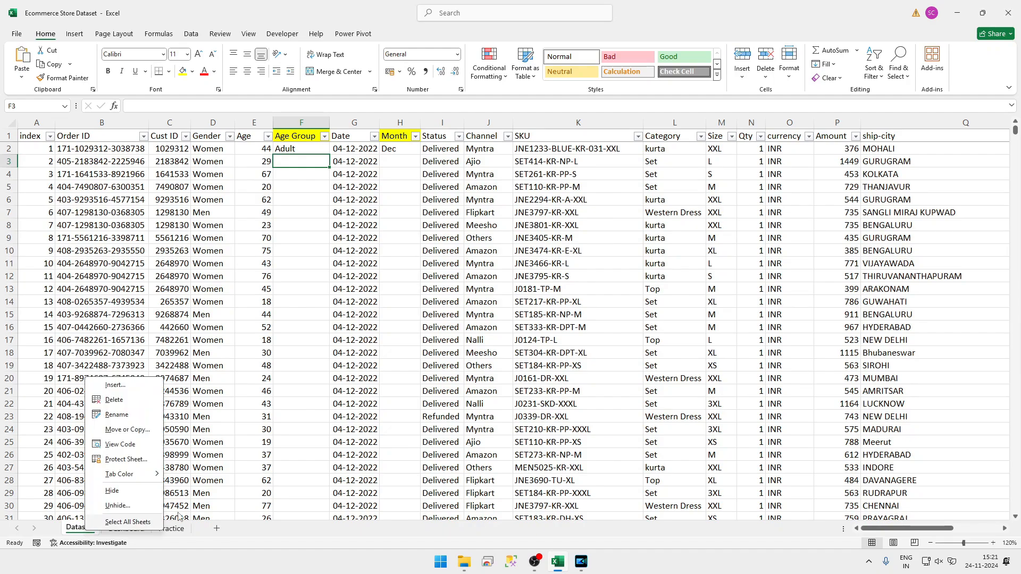
{"action": "left_click", "coordinate": [371, 429]}
Step: Select and copy the whole dataset on the Datasets sheet, and cancel the copy
{"action": "left_click", "coordinate": [235, 408]}
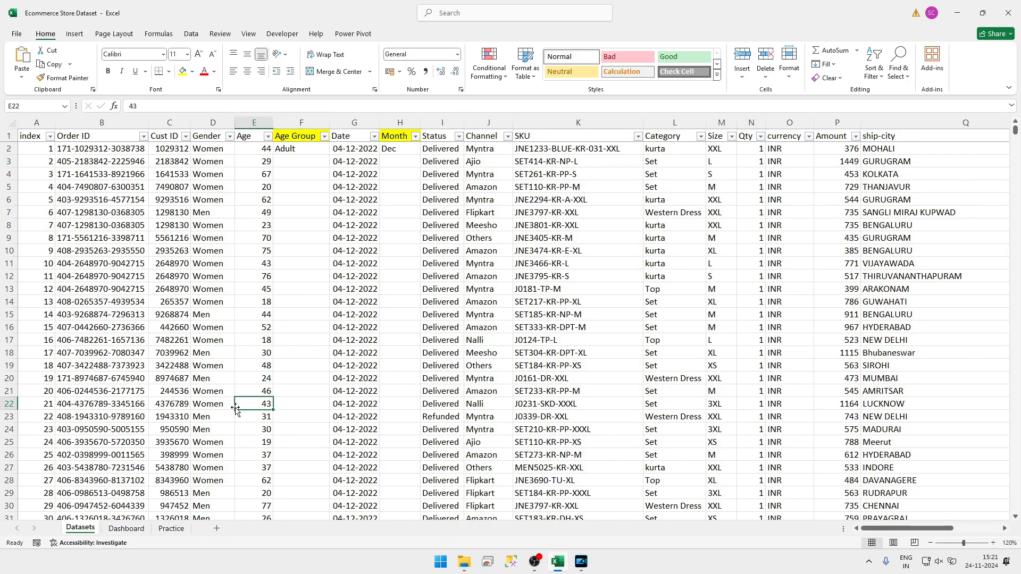
{"action": "key", "text": "ctrl+a"}
{"action": "key", "text": "ctrl+c"}
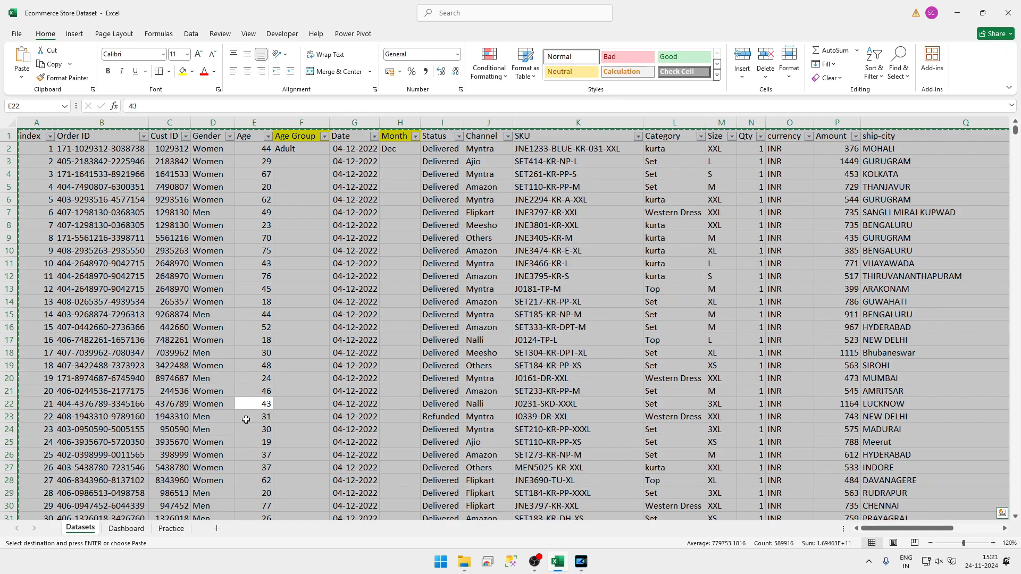
{"action": "left_click", "coordinate": [320, 286]}
{"action": "key", "text": "Escape"}
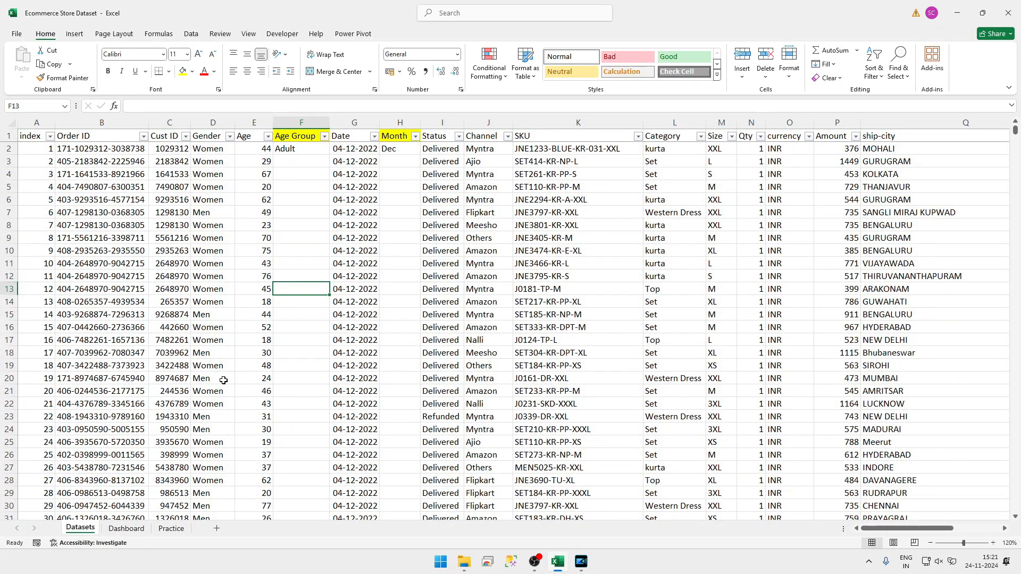
Step: Create a copy of the Datasets sheet at the end of the same workbook
{"action": "right_click", "coordinate": [75, 528]}
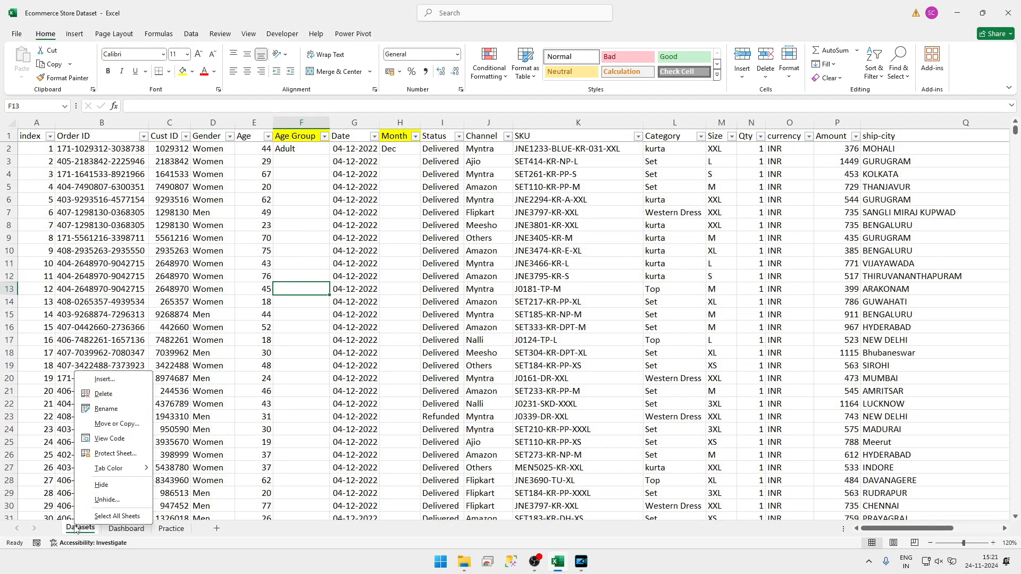
{"action": "left_click", "coordinate": [119, 423]}
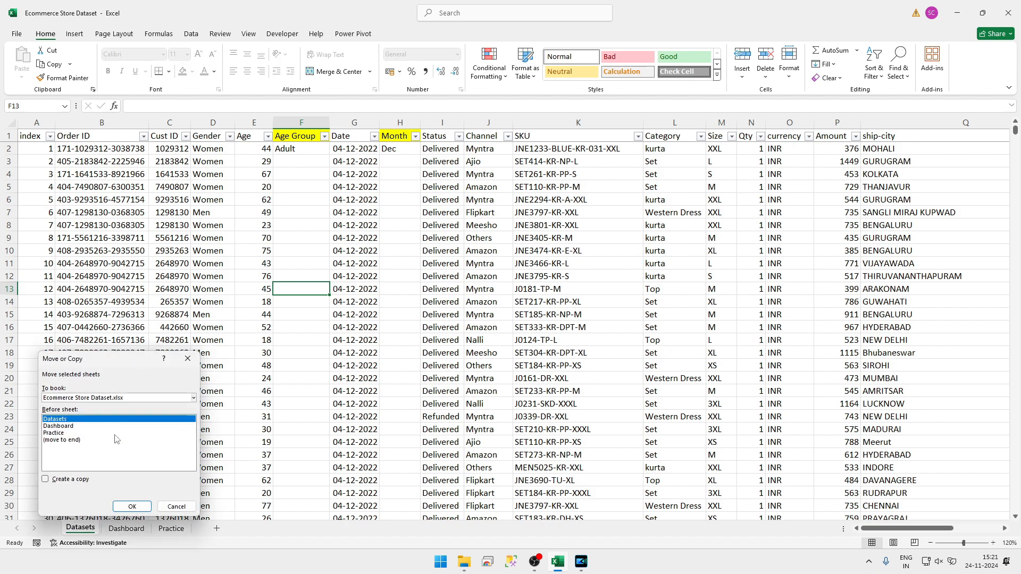
{"action": "left_click", "coordinate": [76, 481]}
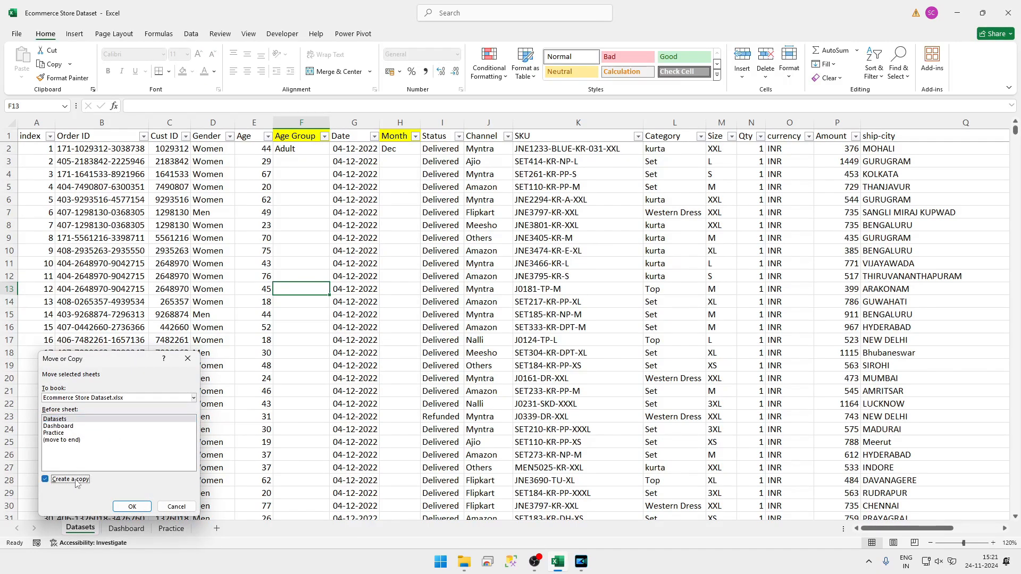
{"action": "left_click", "coordinate": [87, 440]}
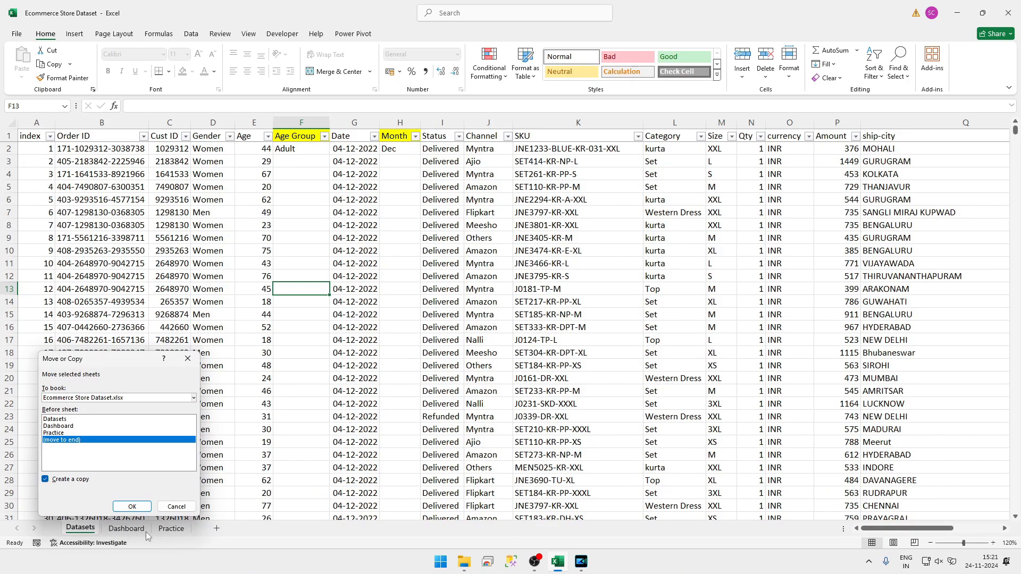
{"action": "left_click", "coordinate": [137, 506]}
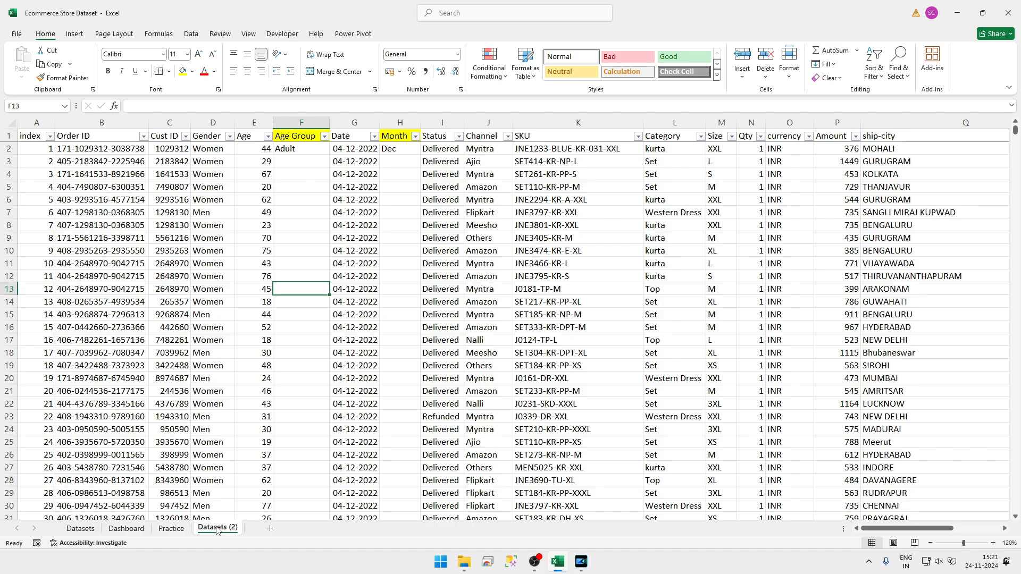
Step: Examine the Age Group formula in cell F2 on the copied sheet
{"action": "left_click", "coordinate": [277, 351]}
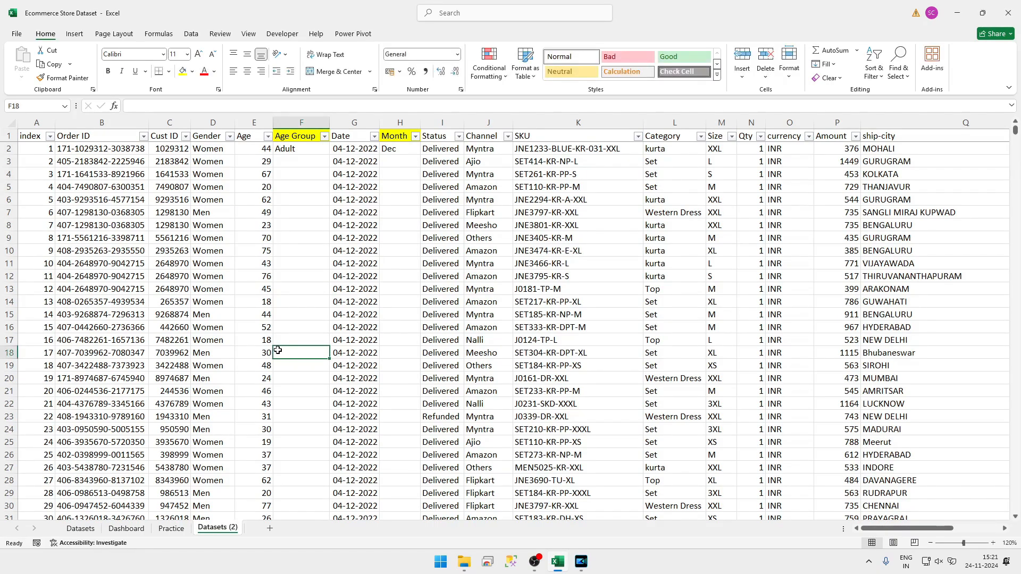
{"action": "key", "text": "ctrl+Home"}
{"action": "key", "text": "Right"}
{"action": "key", "text": "Right"}
{"action": "key", "text": "Right"}
{"action": "key", "text": "Right"}
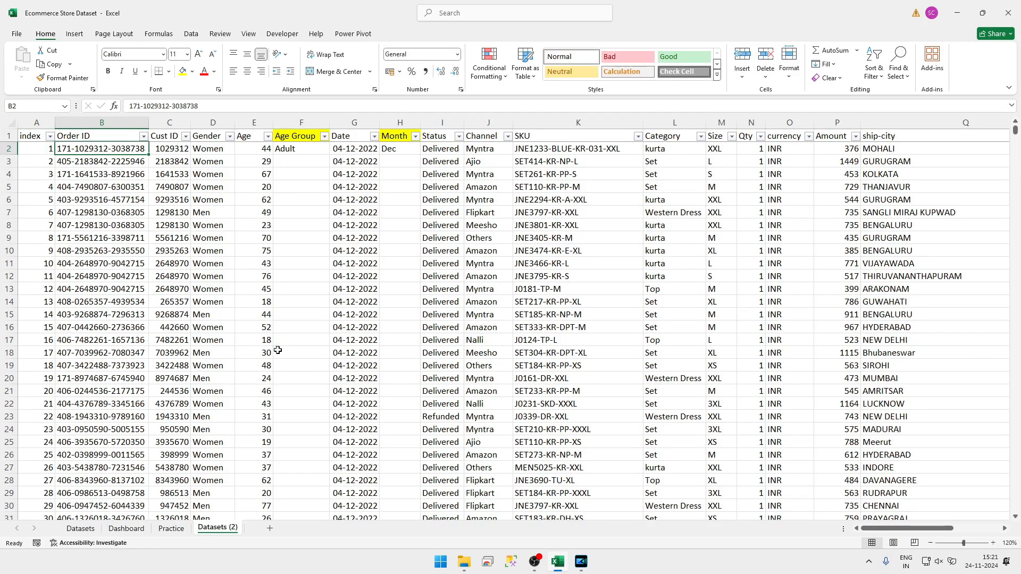
{"action": "key", "text": "Right"}
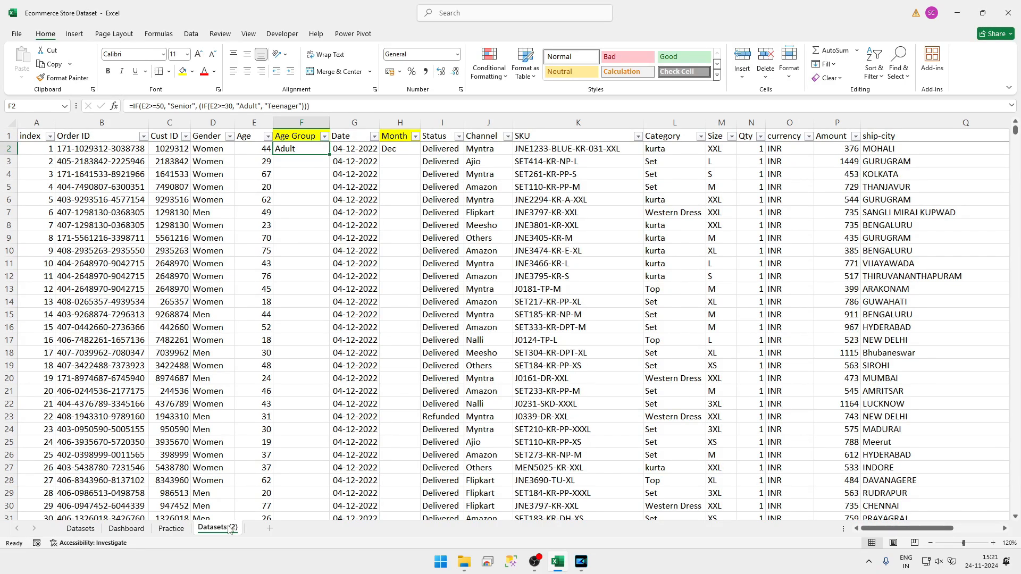
{"action": "left_click", "coordinate": [365, 406]}
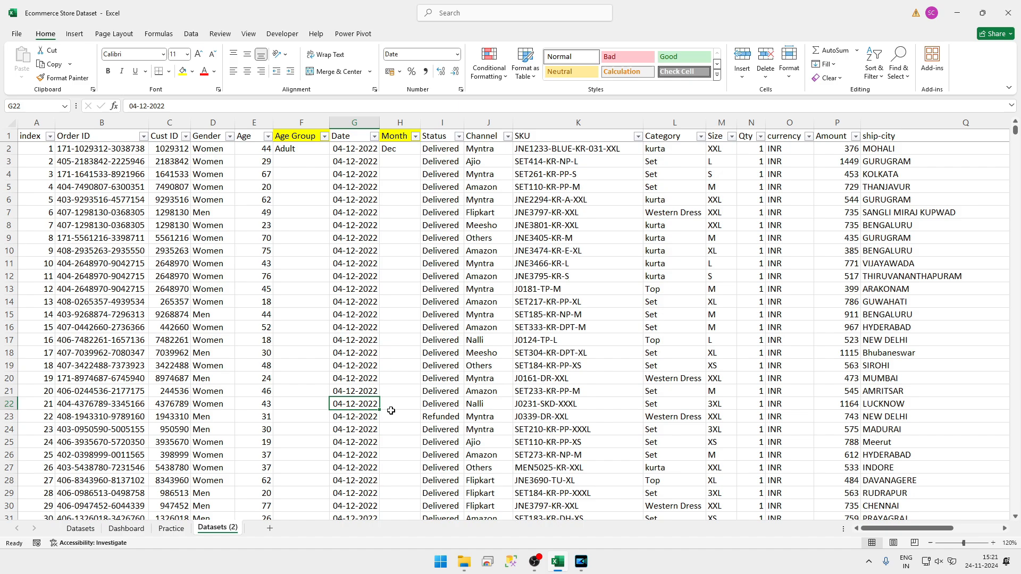
Step: Convert the copied sheet's data range A1:U31048 into a table, keeping the first row as headers
{"action": "left_click", "coordinate": [472, 377]}
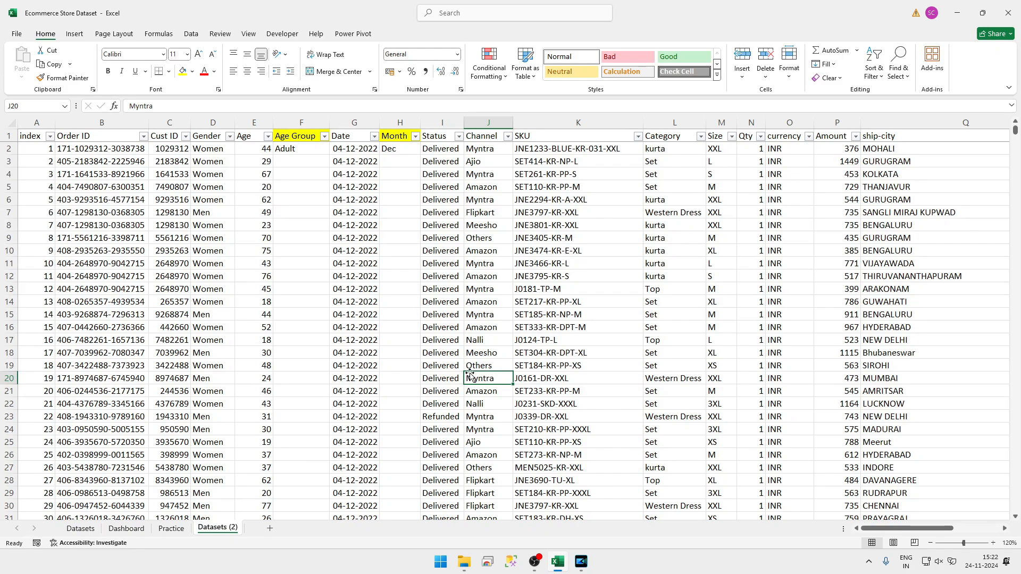
{"action": "key", "text": "ctrl+t"}
{"action": "key", "text": "ctrl+t"}
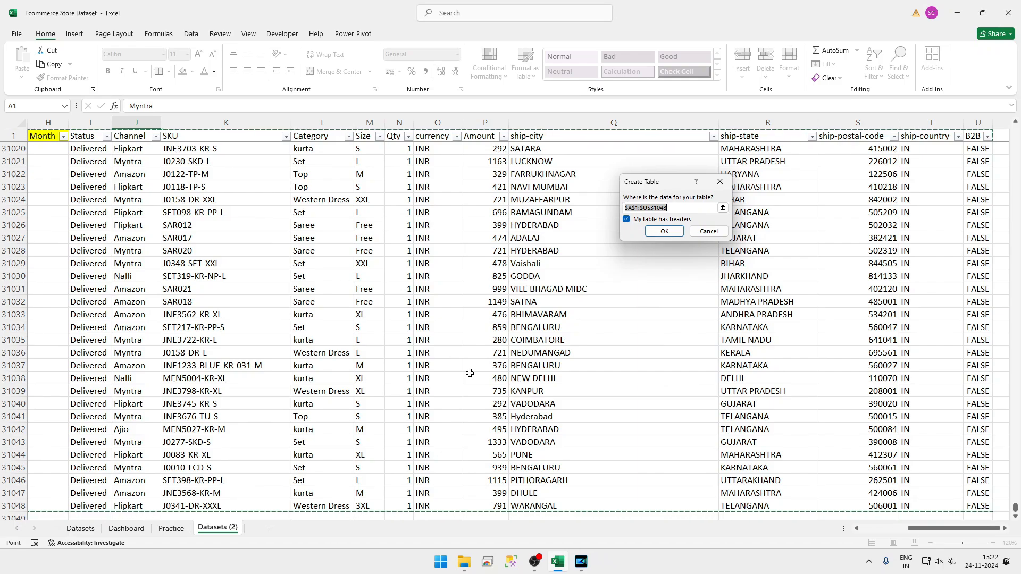
{"action": "left_click_drag", "start_coordinate": [656, 184], "coordinate": [422, 221]}
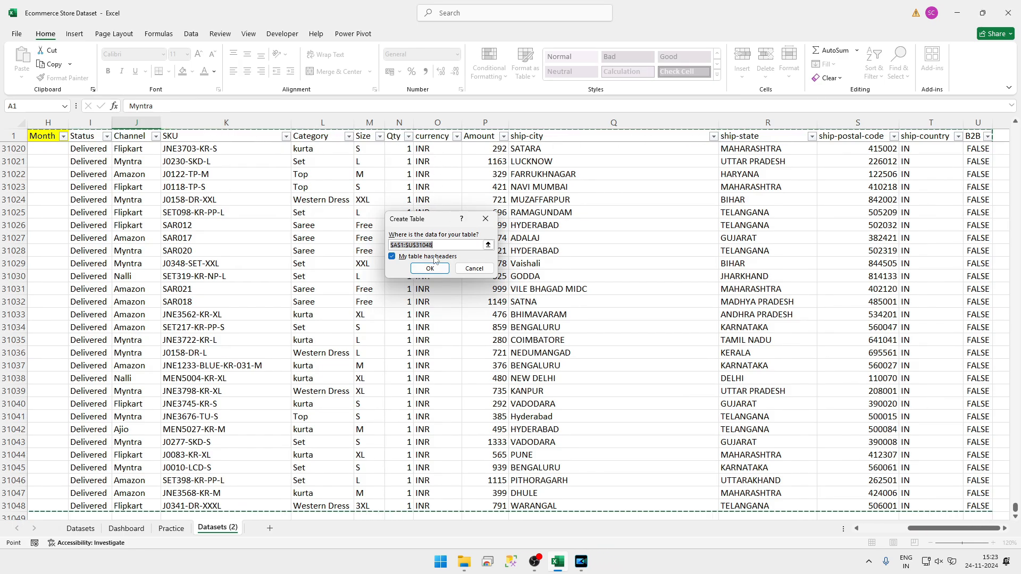
{"action": "left_click_drag", "start_coordinate": [438, 219], "coordinate": [456, 197]}
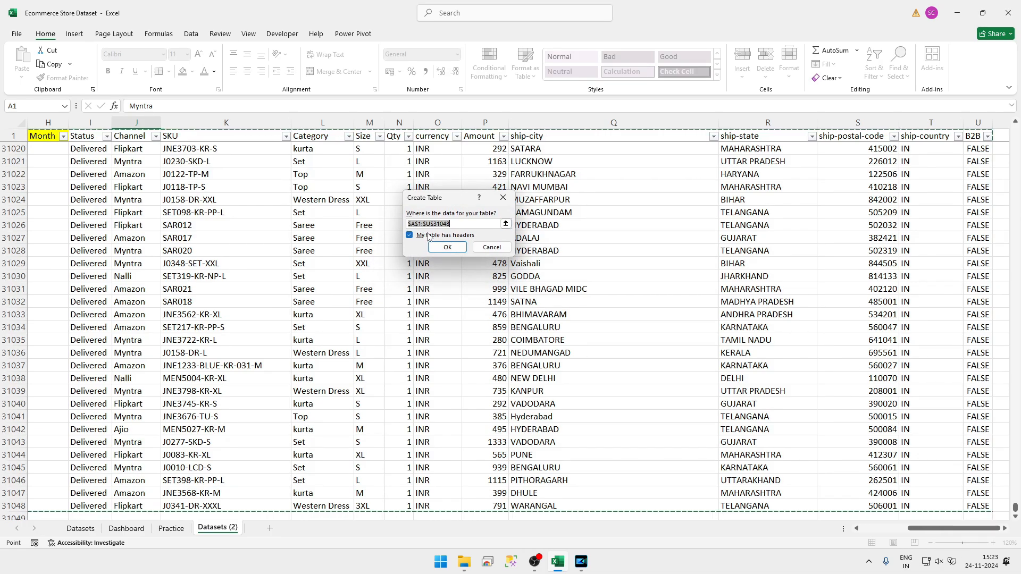
{"action": "left_click_drag", "start_coordinate": [441, 205], "coordinate": [424, 217]}
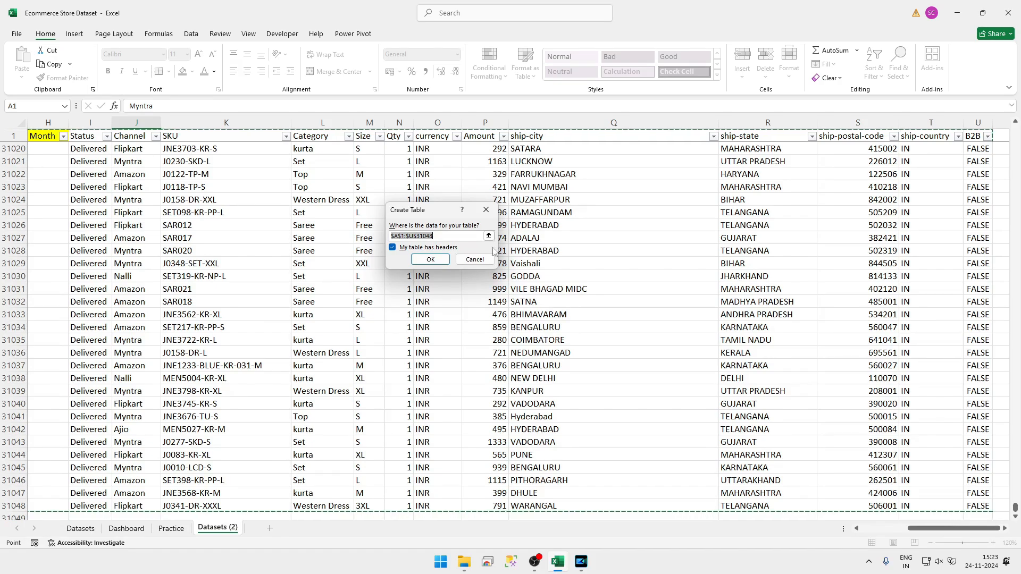
{"action": "left_click", "coordinate": [401, 249]}
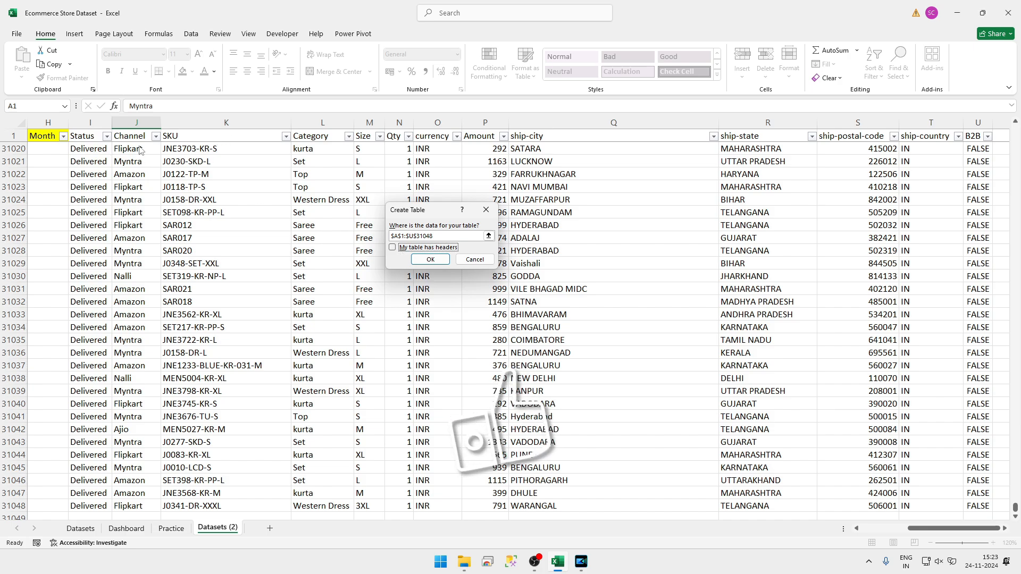
{"action": "left_click", "coordinate": [434, 248]}
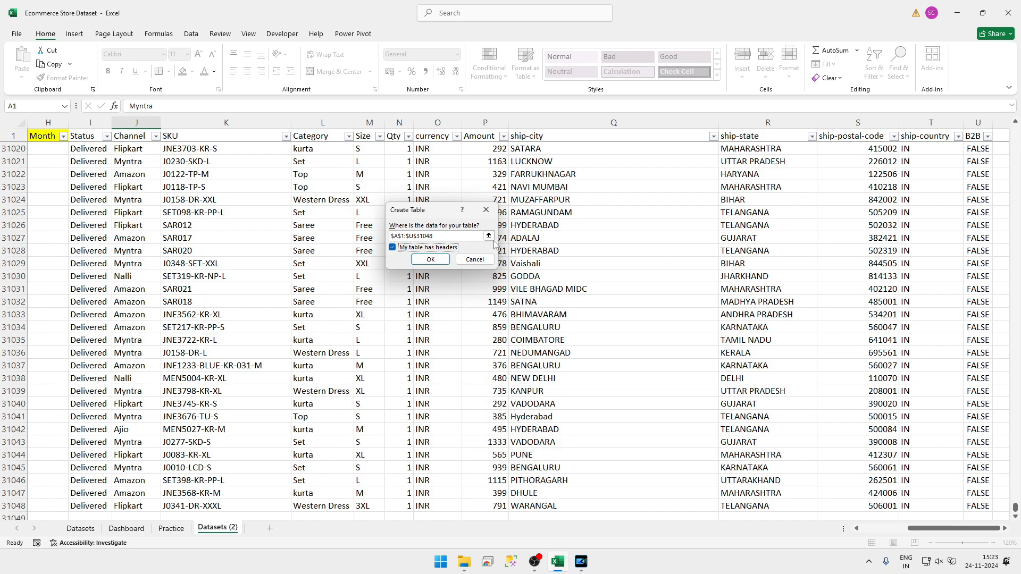
{"action": "left_click", "coordinate": [434, 260]}
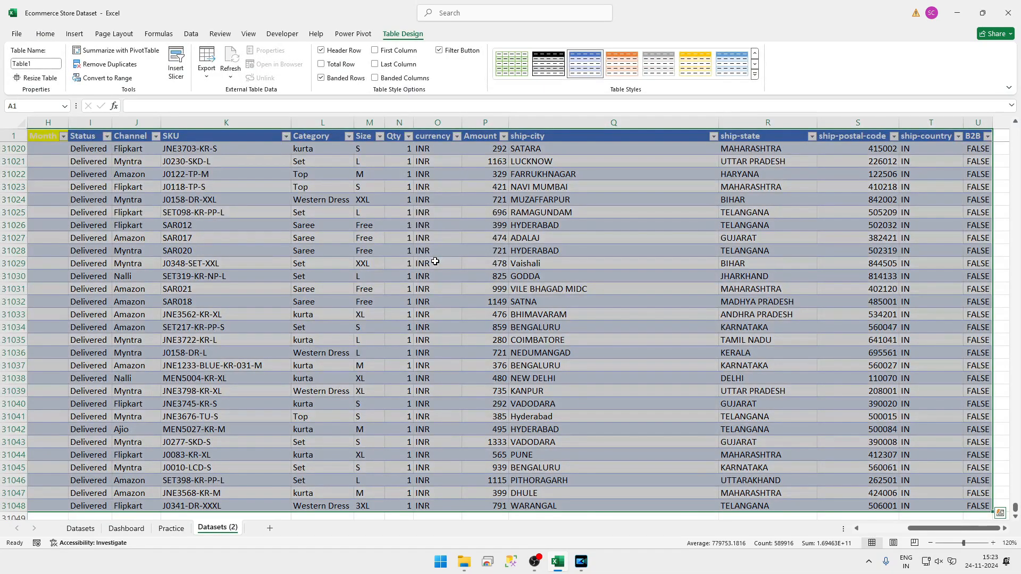
Step: Return to the start of the table, select header row 1 and apply the table style with a grey header
{"action": "left_click", "coordinate": [433, 224]}
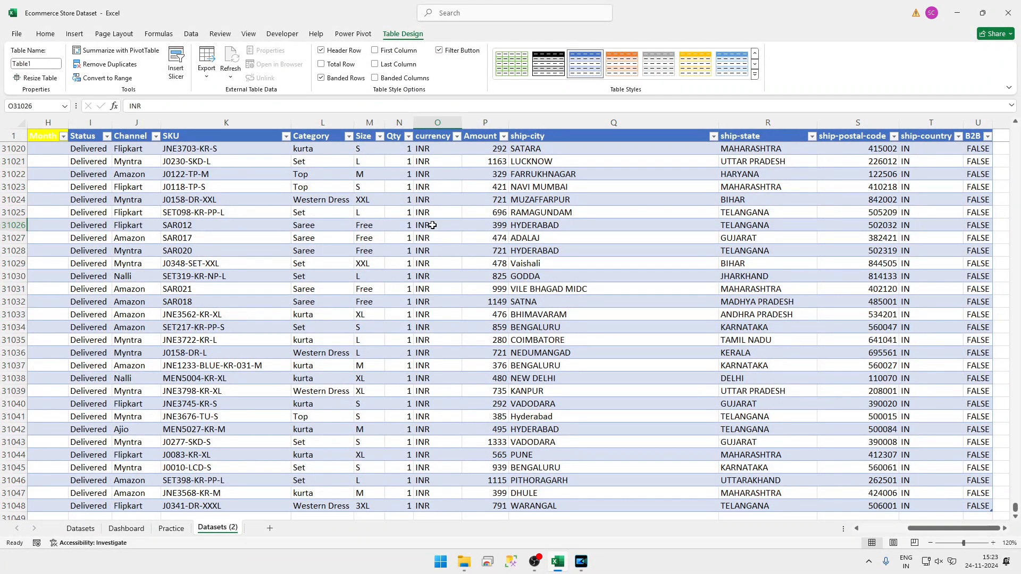
{"action": "key", "text": "ctrl+Home"}
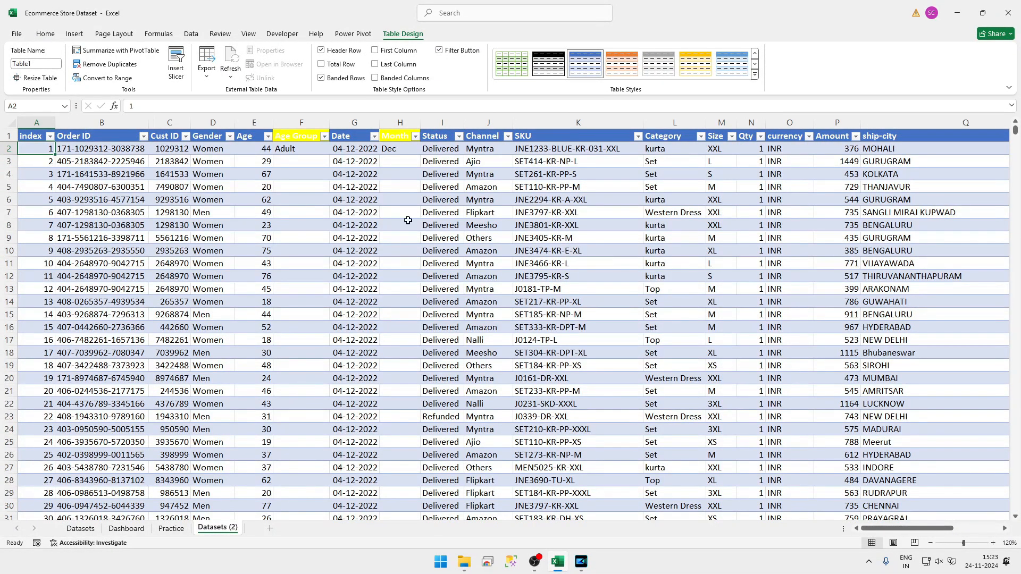
{"action": "left_click", "coordinate": [8, 136]}
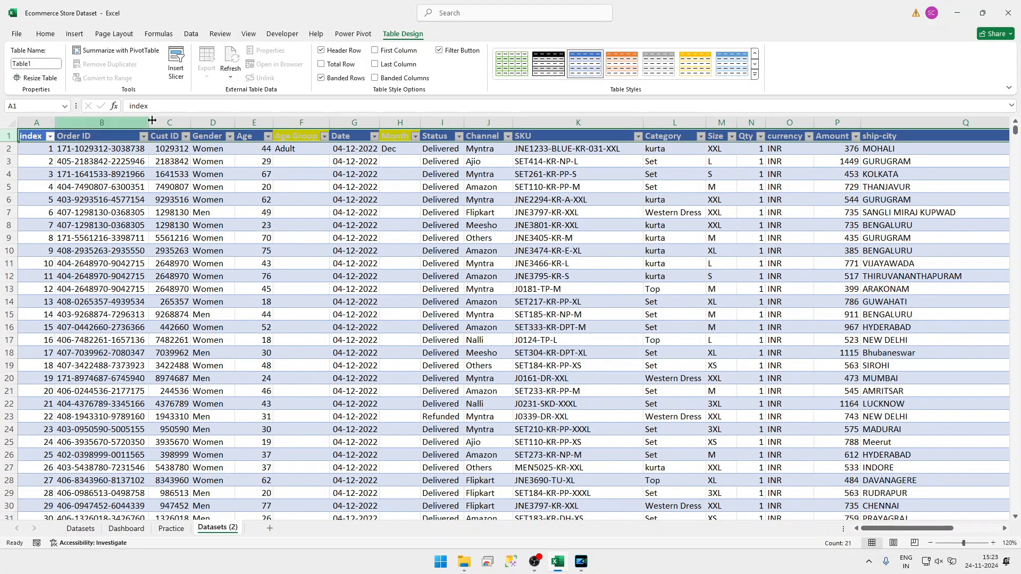
{"action": "left_click", "coordinate": [552, 63]}
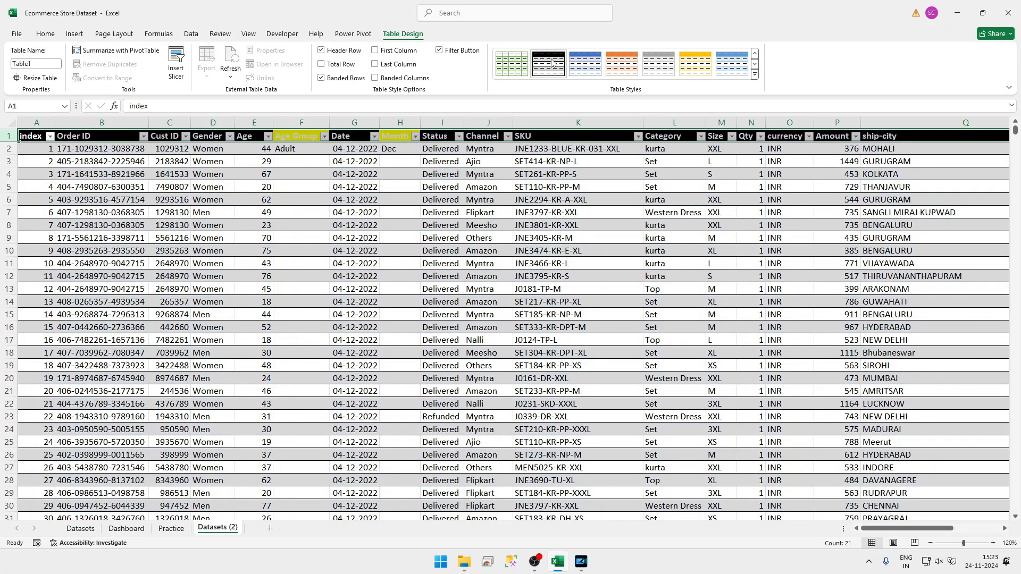
{"action": "left_click", "coordinate": [658, 63]}
Step: Fill header row 1 with a light blue theme colour
{"action": "left_click", "coordinate": [73, 33]}
{"action": "left_click", "coordinate": [53, 35]}
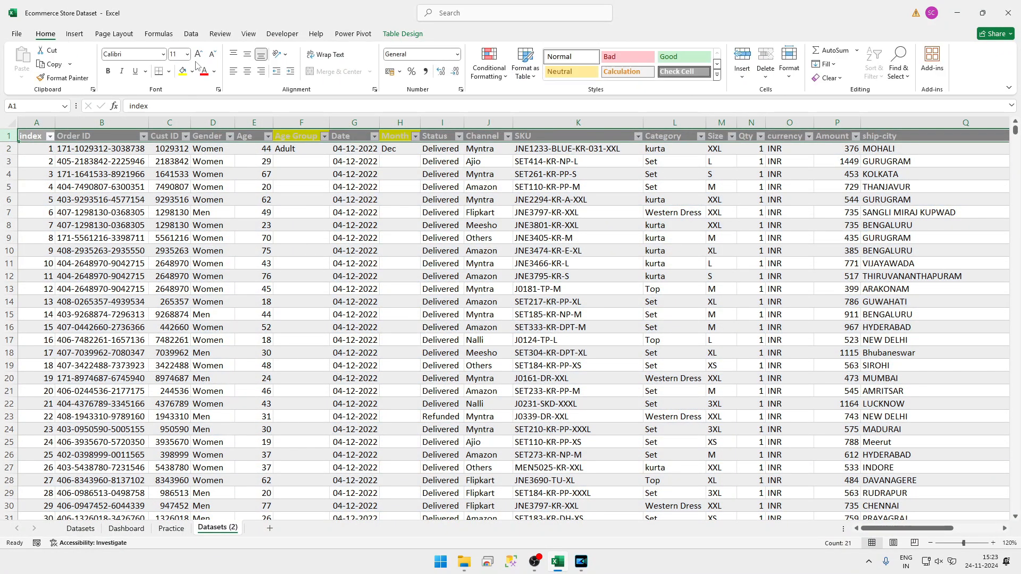
{"action": "left_click", "coordinate": [192, 71]}
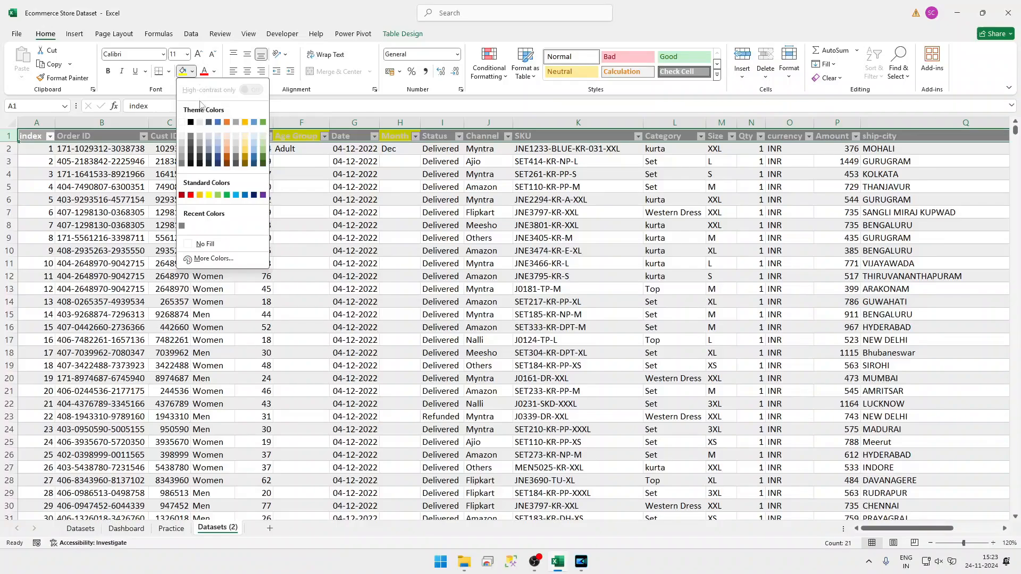
{"action": "left_click", "coordinate": [217, 149]}
Step: Try the automatic font colour on the header row, settling on white text
{"action": "left_click", "coordinate": [214, 72]}
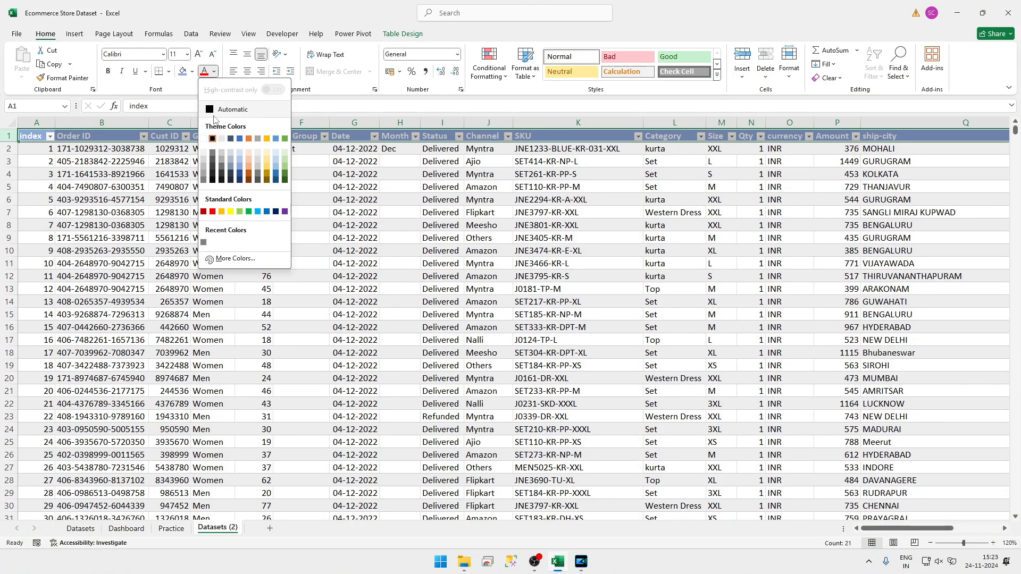
{"action": "left_click", "coordinate": [219, 109]}
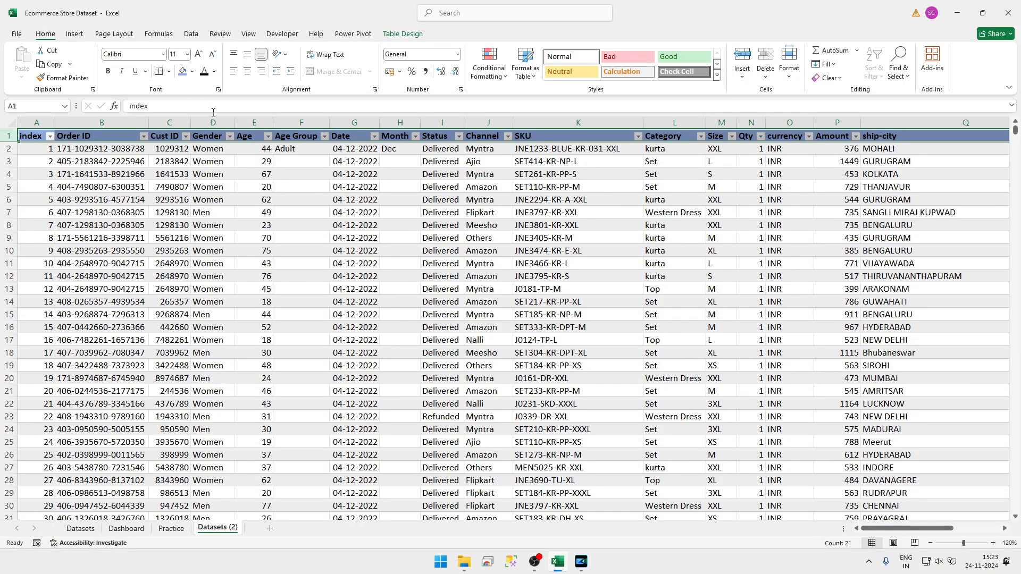
{"action": "left_click", "coordinate": [214, 72]}
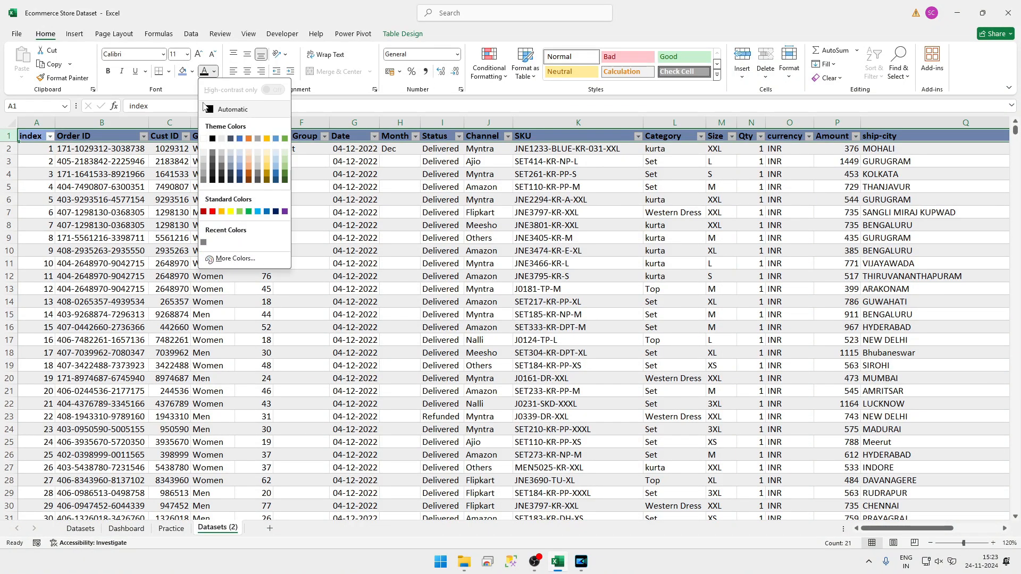
{"action": "left_click", "coordinate": [204, 138]}
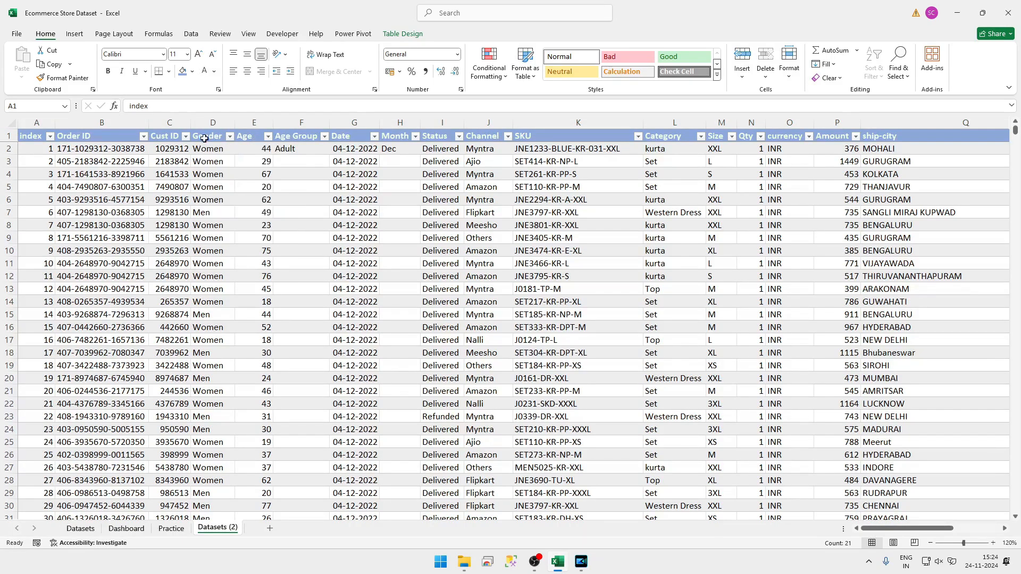
Step: Fill header row 1 with dark green
{"action": "left_click", "coordinate": [192, 71]}
{"action": "left_click", "coordinate": [263, 159]}
{"action": "left_click", "coordinate": [416, 164]}
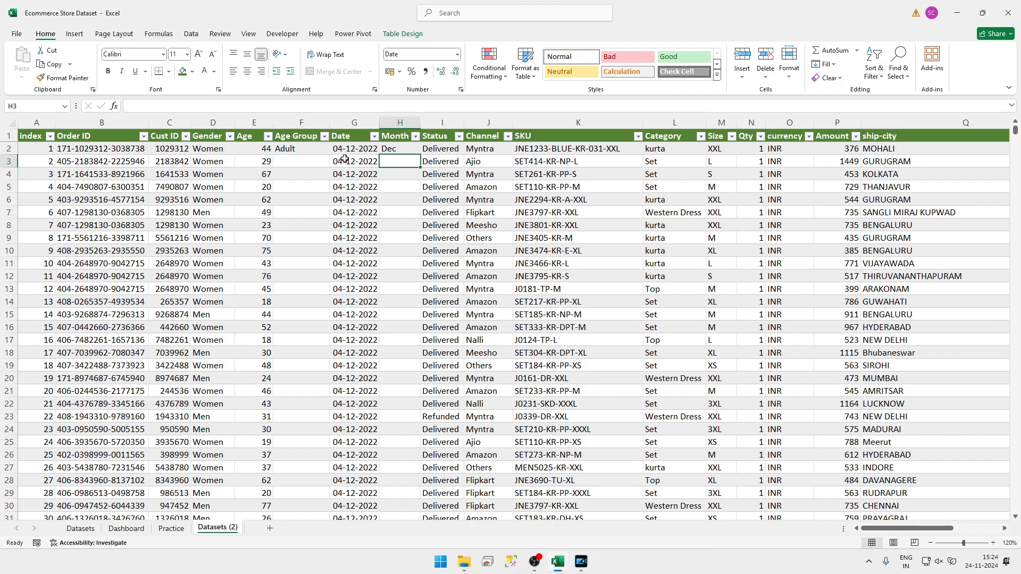
Step: Add a row to the table by copying the last Order ID from B31048 into B31049
{"action": "scroll", "coordinate": [344, 160], "scroll_direction": "down", "scroll_amount": 6}
{"action": "scroll", "coordinate": [345, 160], "scroll_direction": "up", "scroll_amount": 6}
{"action": "scroll", "coordinate": [439, 212], "scroll_direction": "down", "scroll_amount": 1}
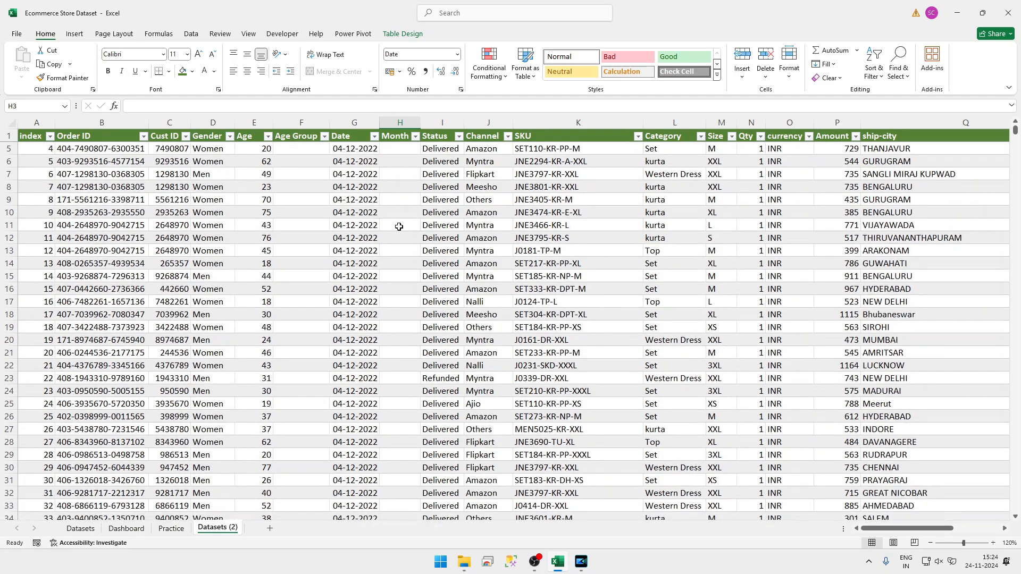
{"action": "left_click", "coordinate": [349, 235]}
{"action": "key", "text": "Left"}
{"action": "key", "text": "Left"}
{"action": "key", "text": "Left"}
{"action": "key", "text": "Left"}
{"action": "key", "text": "Left"}
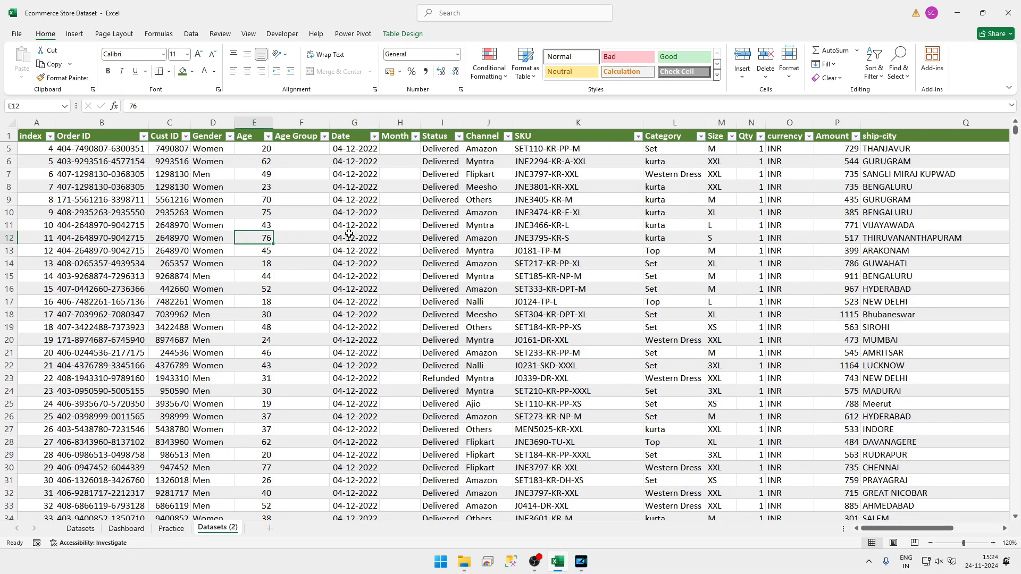
{"action": "key", "text": "ctrl+Down"}
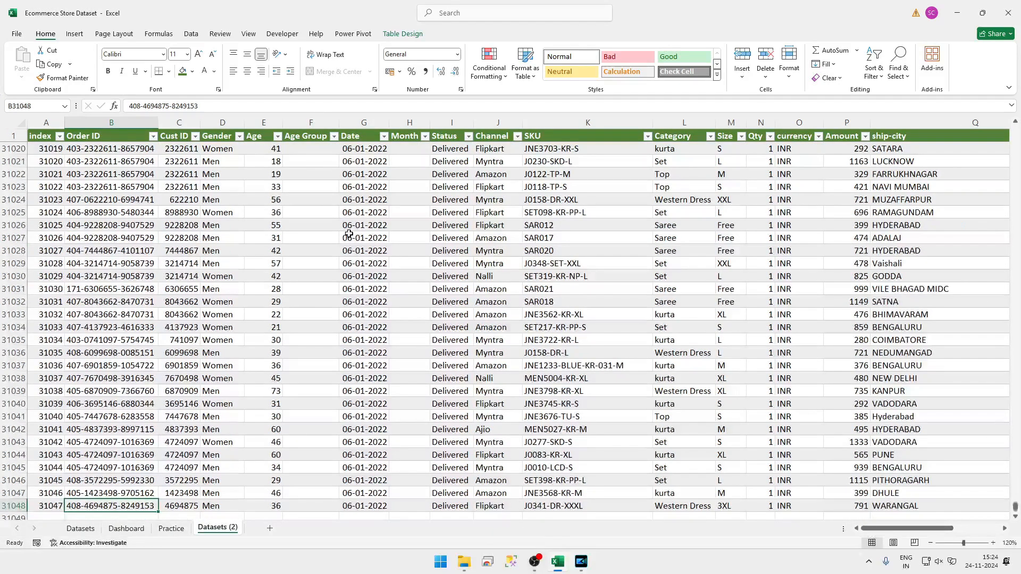
{"action": "key", "text": "ctrl+c"}
{"action": "key", "text": "Down"}
{"action": "key", "text": "ctrl+v"}
{"action": "key", "text": "Right"}
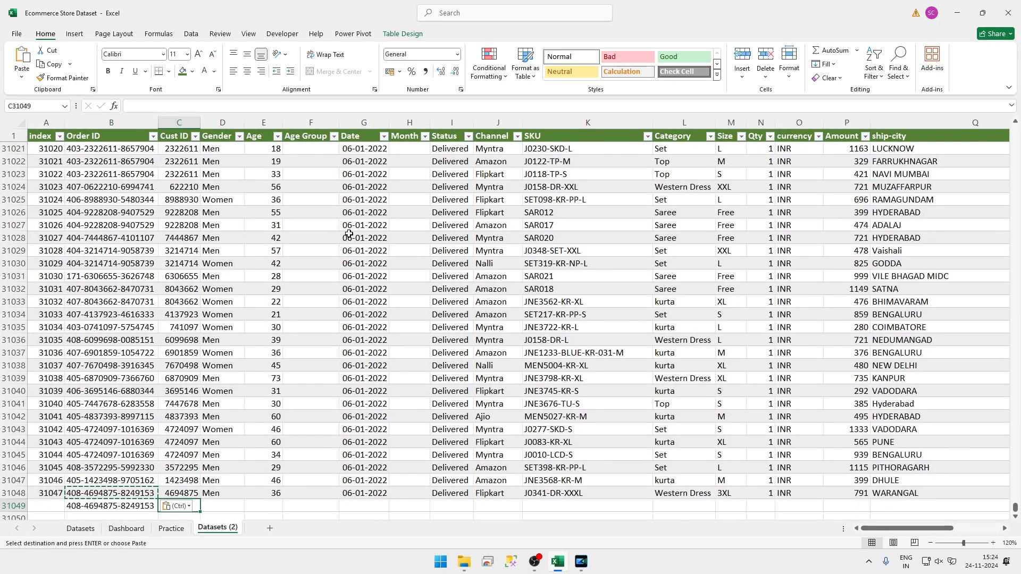
Step: Copy the Cust ID and Gender values from row 31048 down into C31049 and D31049
{"action": "key", "text": "Escape"}
{"action": "key", "text": "Up"}
{"action": "key", "text": "Left"}
{"action": "key", "text": "Down"}
{"action": "key", "text": "Right"}
{"action": "key", "text": "ctrl+d"}
{"action": "key", "text": "Right"}
{"action": "key", "text": "ctrl+d"}
Step: Calculate the new row's index in A31049 with the formula =A31048+1
{"action": "key", "text": "Left"}
{"action": "key", "text": "Left"}
{"action": "key", "text": "Left"}
{"action": "key", "text": "ctrl+d"}
{"action": "key", "text": "Right"}
{"action": "key", "text": "Up"}
{"action": "key", "text": "Up"}
{"action": "key", "text": "Left"}
{"action": "key", "text": "Down"}
{"action": "key", "text": "Down"}
{"action": "type", "text": "="}
{"action": "key", "text": "Up"}
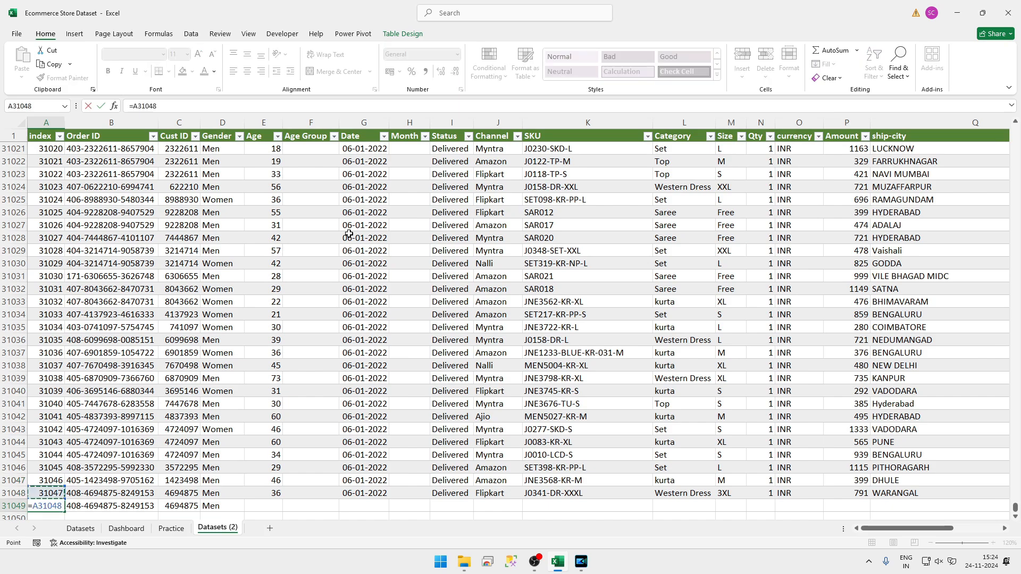
{"action": "type", "text": "+1"}
{"action": "key", "text": "Return"}
{"action": "key", "text": "Up"}
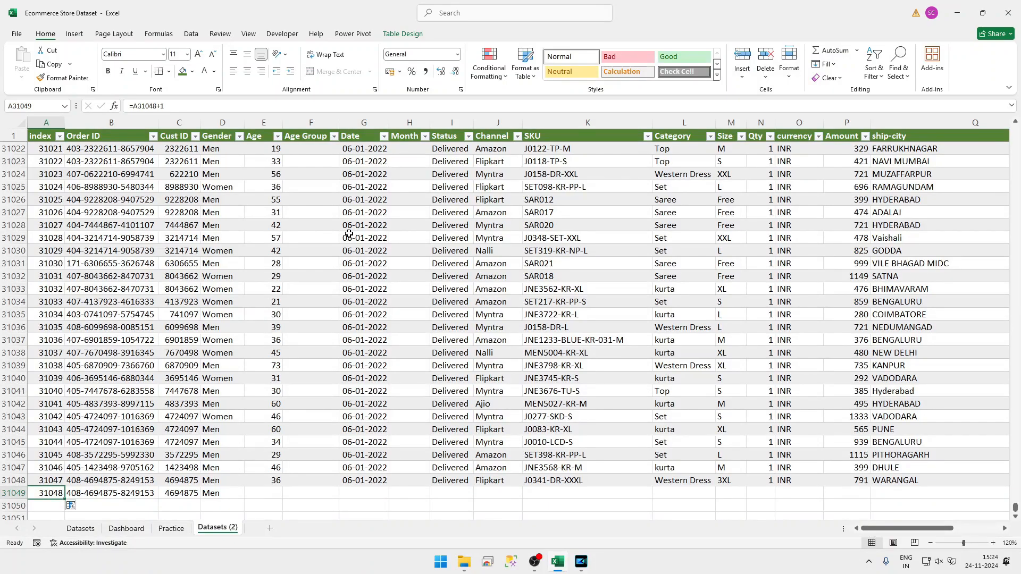
Step: Fill the index formula down from A31049 through A31056 to extend the table row by row
{"action": "key", "text": "Tab"}
{"action": "key", "text": "Return"}
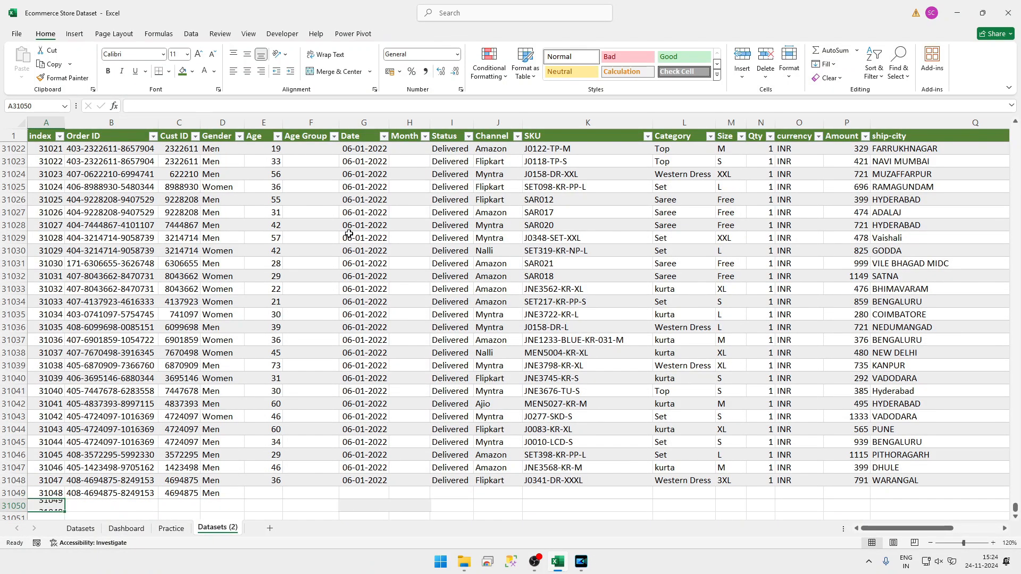
{"action": "key", "text": "Down"}
{"action": "key", "text": "ctrl+d"}
{"action": "key", "text": "Down"}
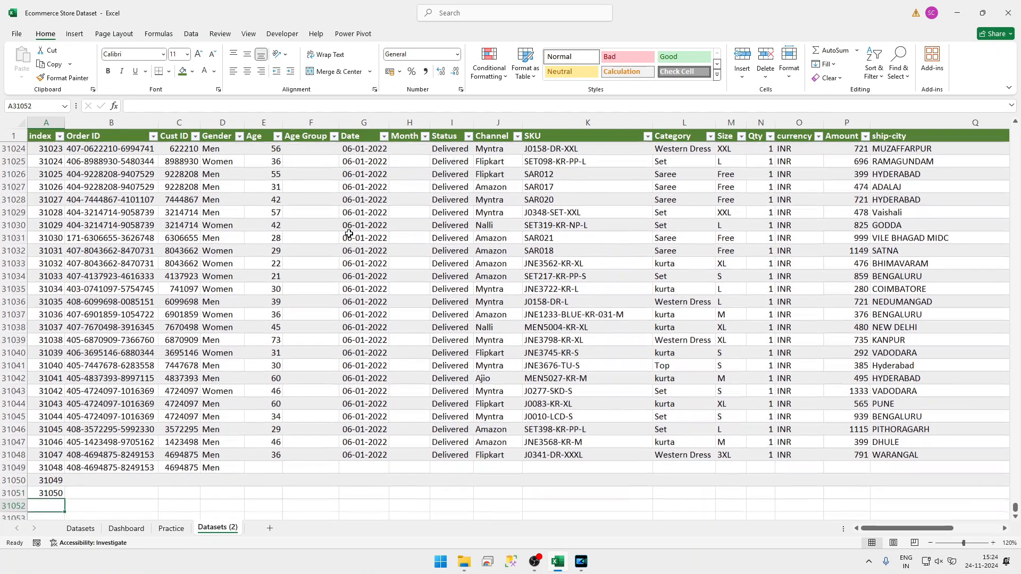
{"action": "key", "text": "ctrl+d"}
{"action": "key", "text": "Down"}
{"action": "key", "text": "ctrl+d"}
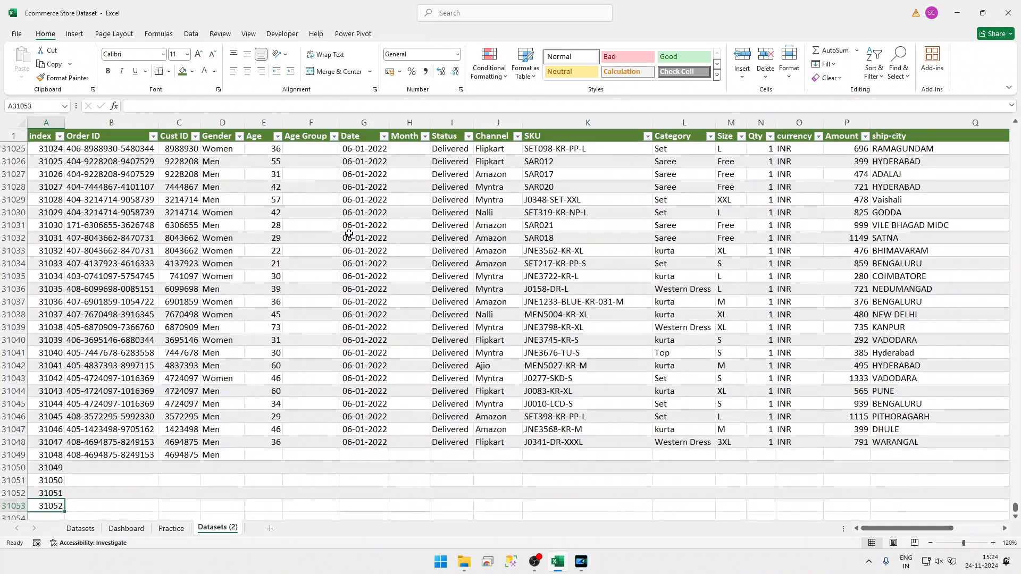
{"action": "key", "text": "Down"}
{"action": "key", "text": "ctrl+d"}
{"action": "key", "text": "Down"}
{"action": "scroll", "coordinate": [349, 234], "scroll_direction": "down", "scroll_amount": 2}
{"action": "key", "text": "ctrl+d"}
{"action": "key", "text": "Down"}
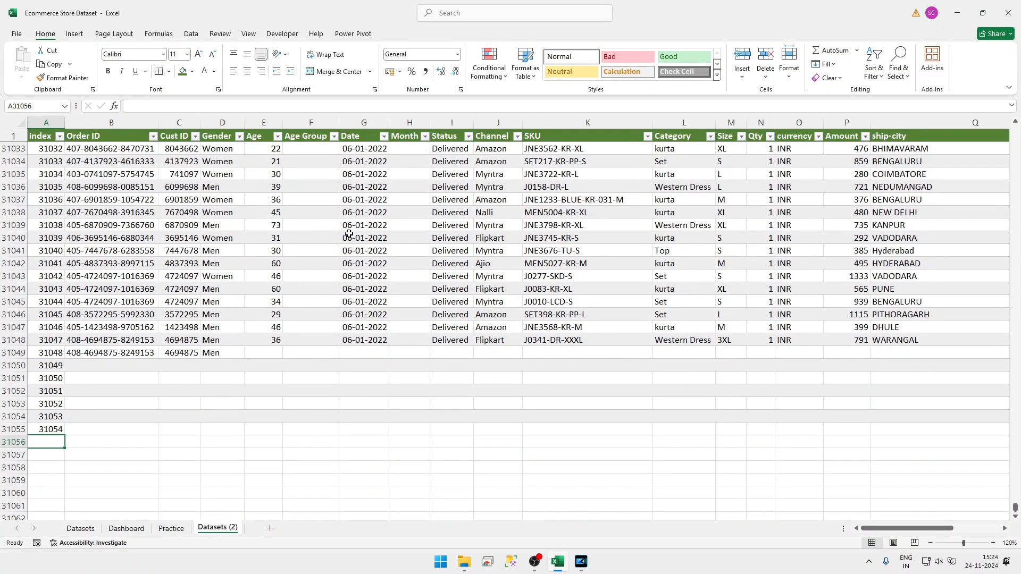
{"action": "key", "text": "ctrl+d"}
Step: Delete the added rows 31050 to 31056
{"action": "key", "text": "Up"}
{"action": "key", "text": "Up"}
{"action": "key", "text": "Up"}
{"action": "key", "text": "Up"}
{"action": "key", "text": "Up"}
{"action": "key", "text": "Up"}
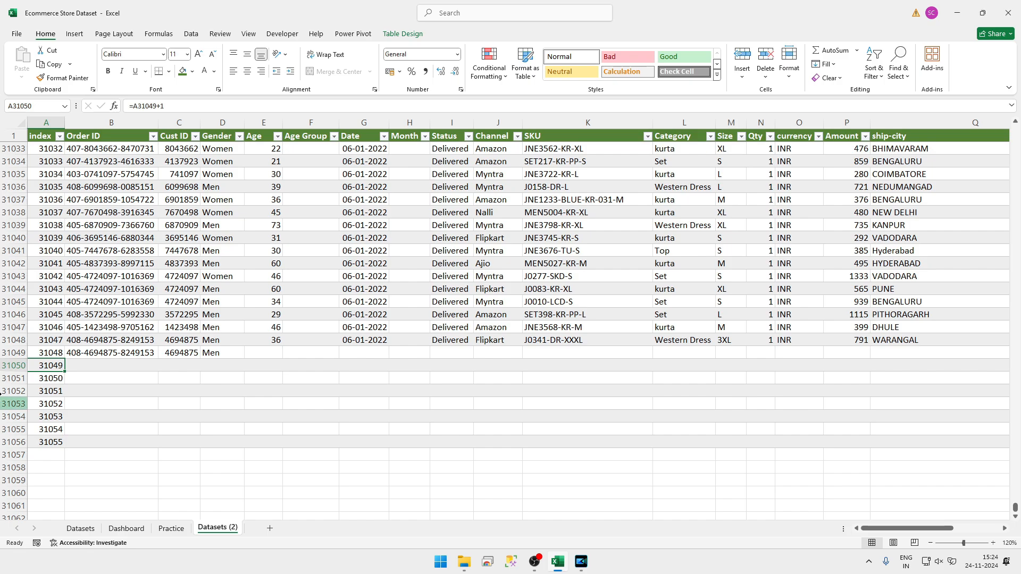
{"action": "left_click", "coordinate": [7, 366]}
{"action": "key", "text": "shift+Down"}
{"action": "key", "text": "shift+Down"}
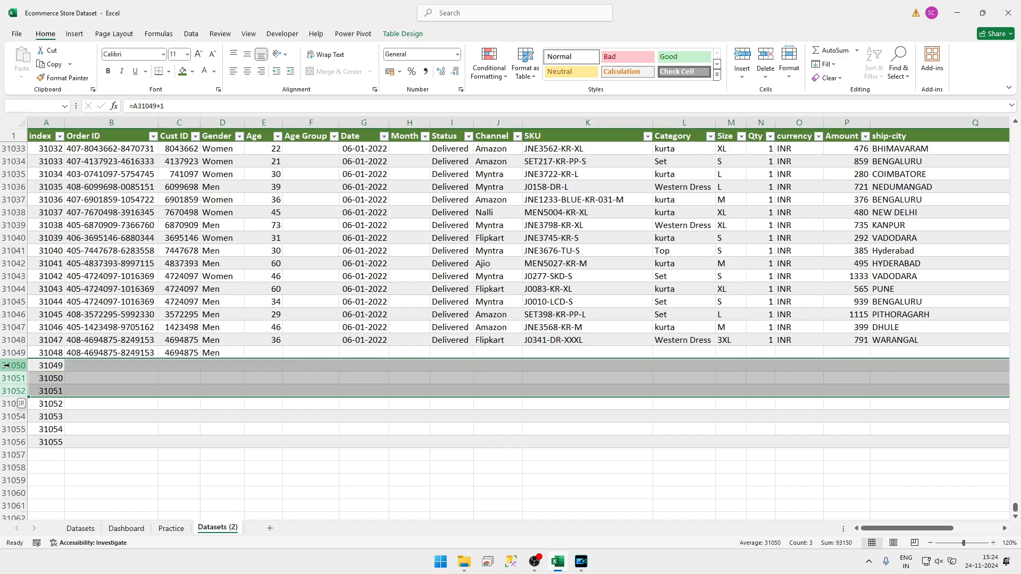
{"action": "key", "text": "ctrl+shift+Down"}
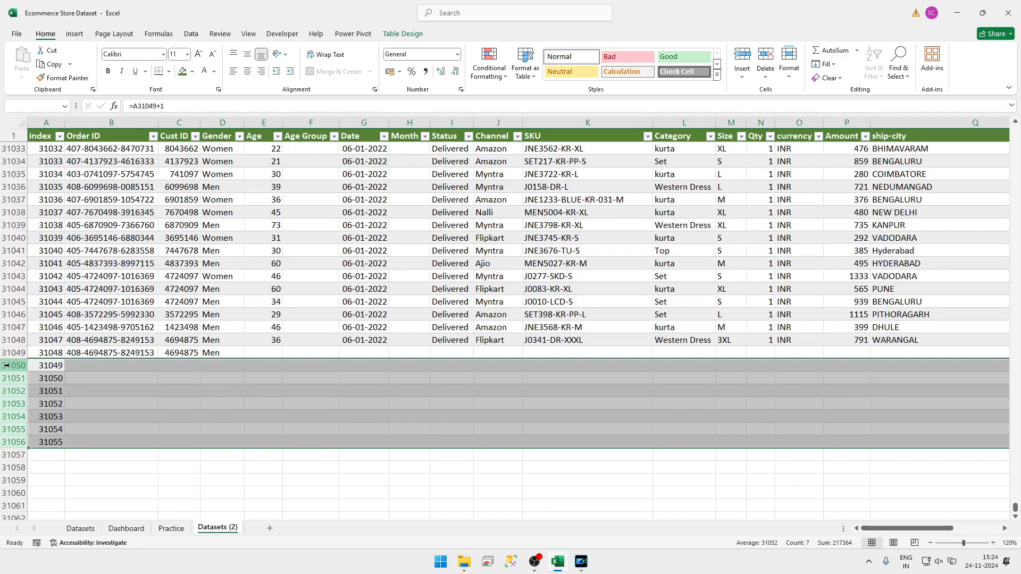
{"action": "key", "text": "ctrl+minus"}
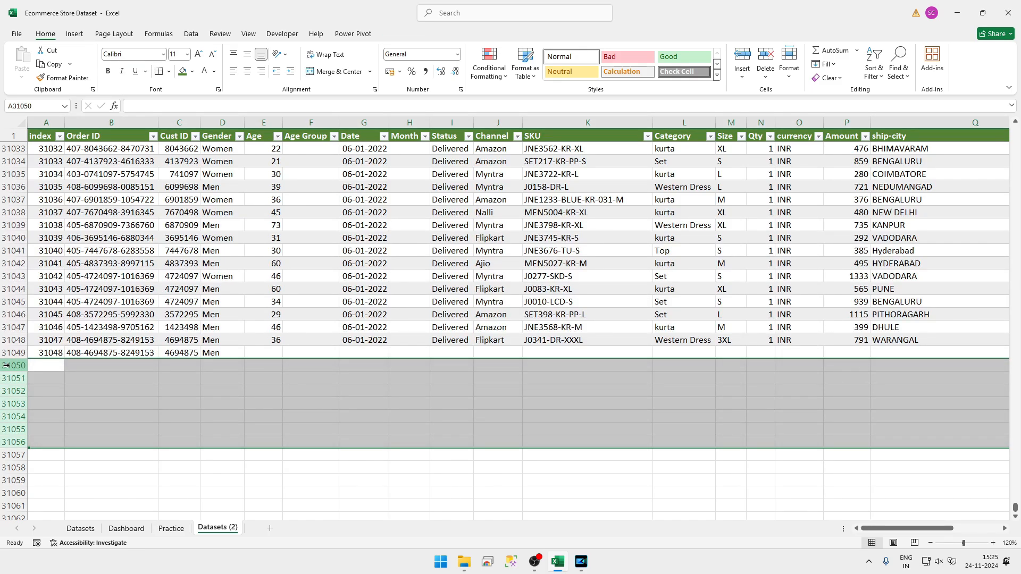
Step: Return to the top of the table and save the workbook
{"action": "key", "text": "ctrl+Up"}
{"action": "key", "text": "ctrl+Up"}
{"action": "key", "text": "Down"}
{"action": "key", "text": "Up"}
{"action": "key", "text": "Right"}
{"action": "key", "text": "Right"}
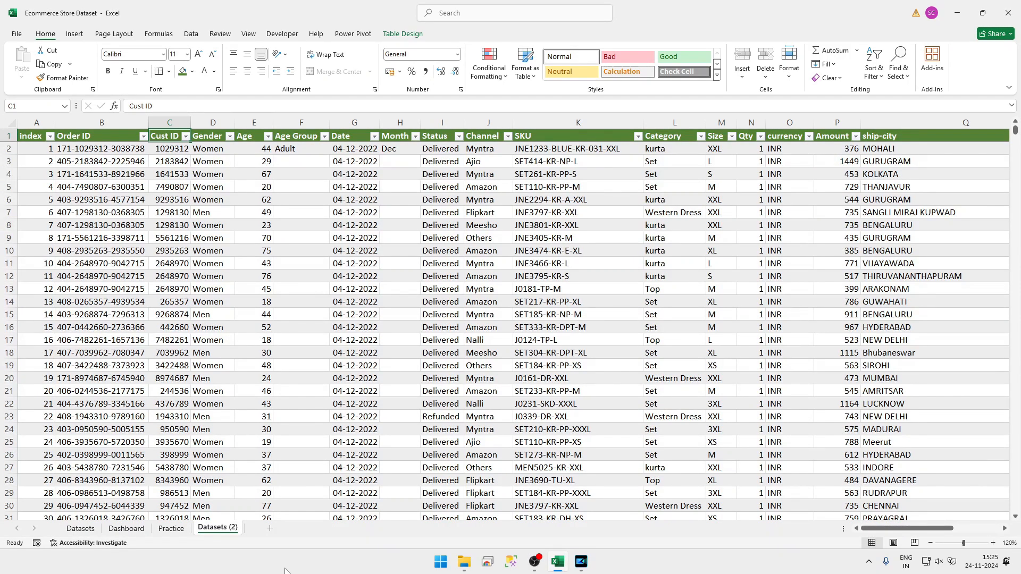
{"action": "left_click", "coordinate": [339, 377]}
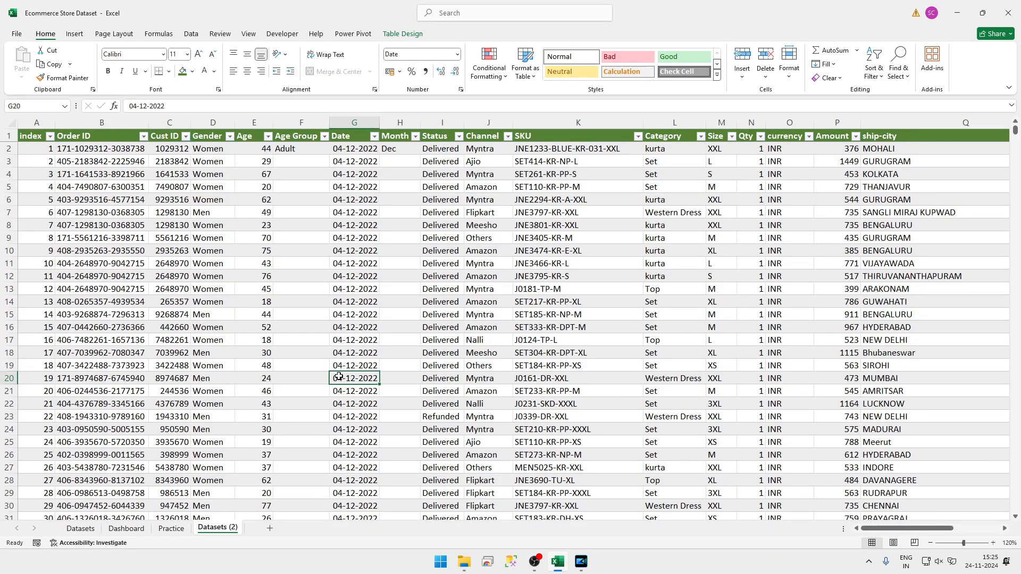
{"action": "key", "text": "ctrl+s"}
{"action": "mouse_move", "coordinate": [559, 567]}
{"action": "left_click", "coordinate": [525, 457]}
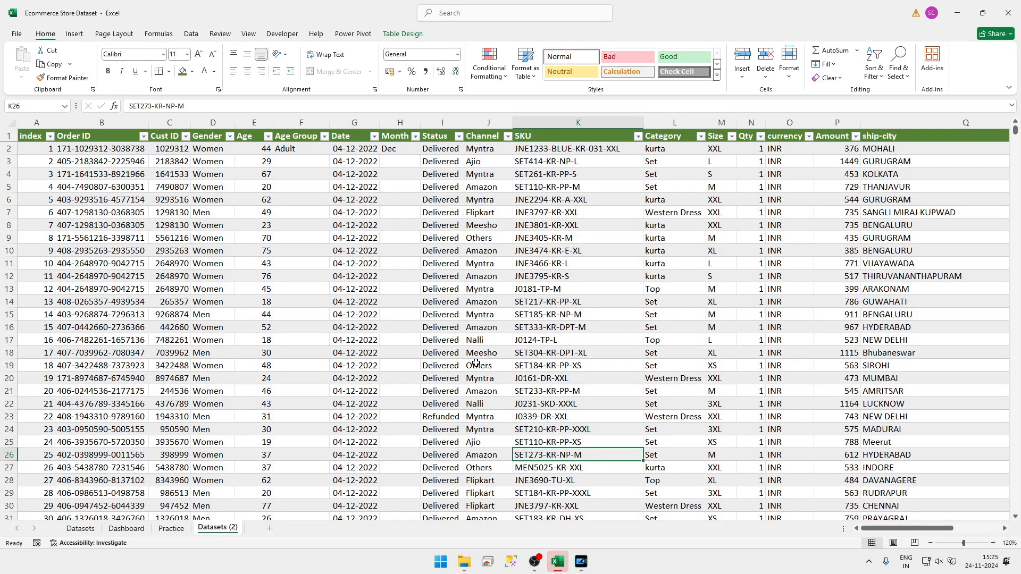
{"action": "mouse_move", "coordinate": [560, 565]}
{"action": "left_click", "coordinate": [530, 290]}
{"action": "mouse_move", "coordinate": [597, 554]}
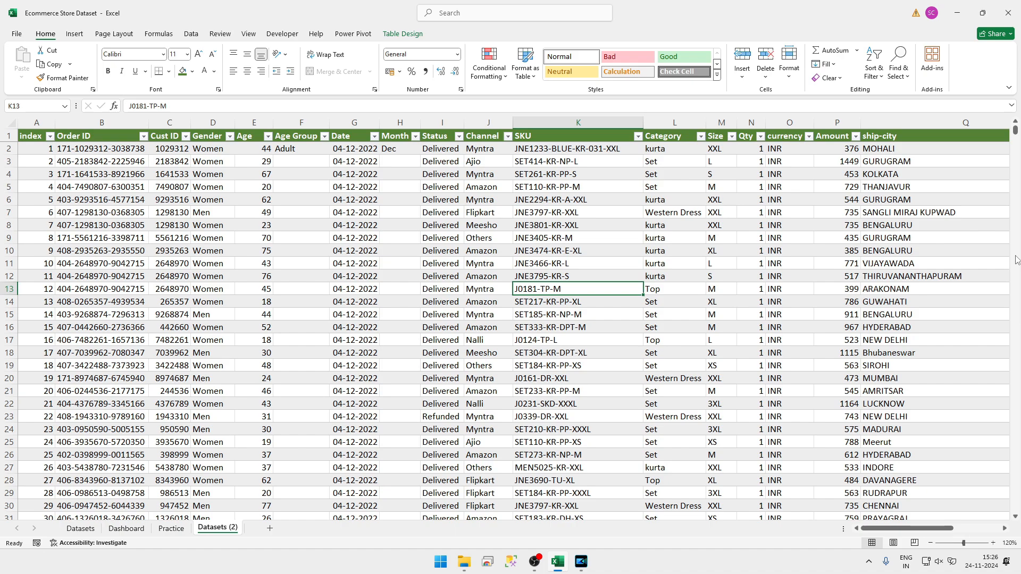
{"action": "mouse_move", "coordinate": [558, 562]}
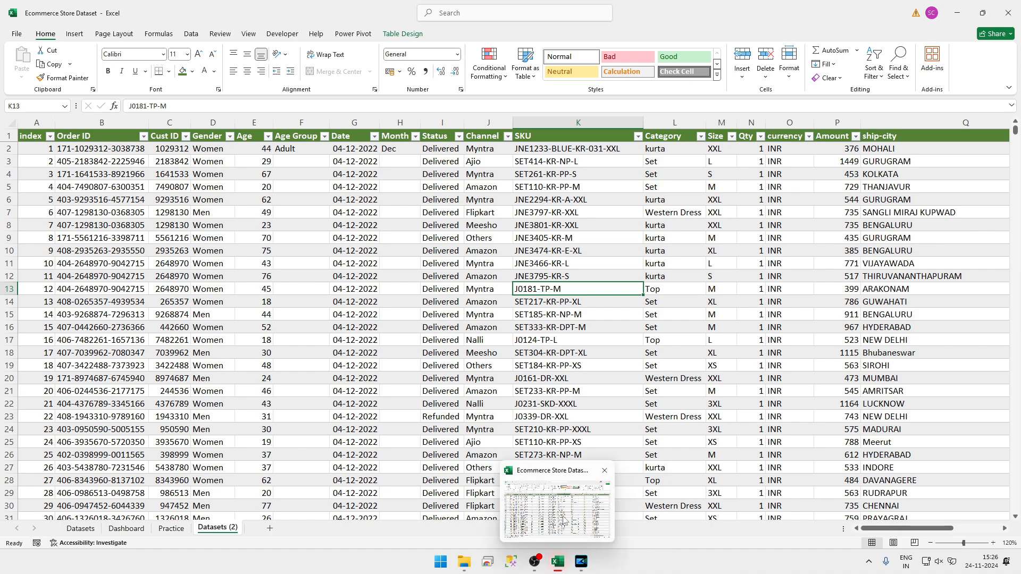
{"action": "left_click", "coordinate": [471, 202]}
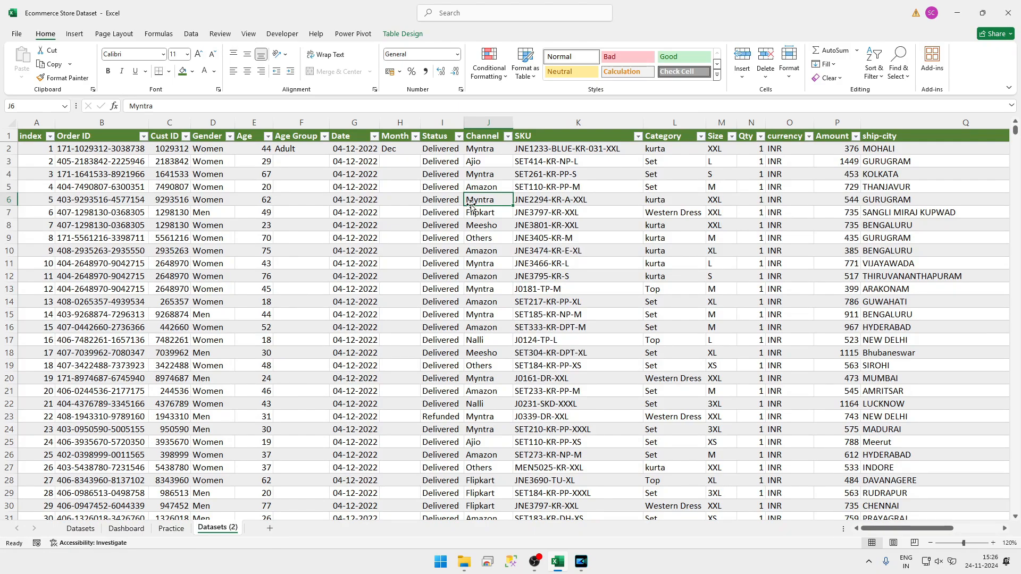
Step: Convert the whole table on the Datasets (2) sheet back to a normal range
{"action": "key", "text": "ctrl+a"}
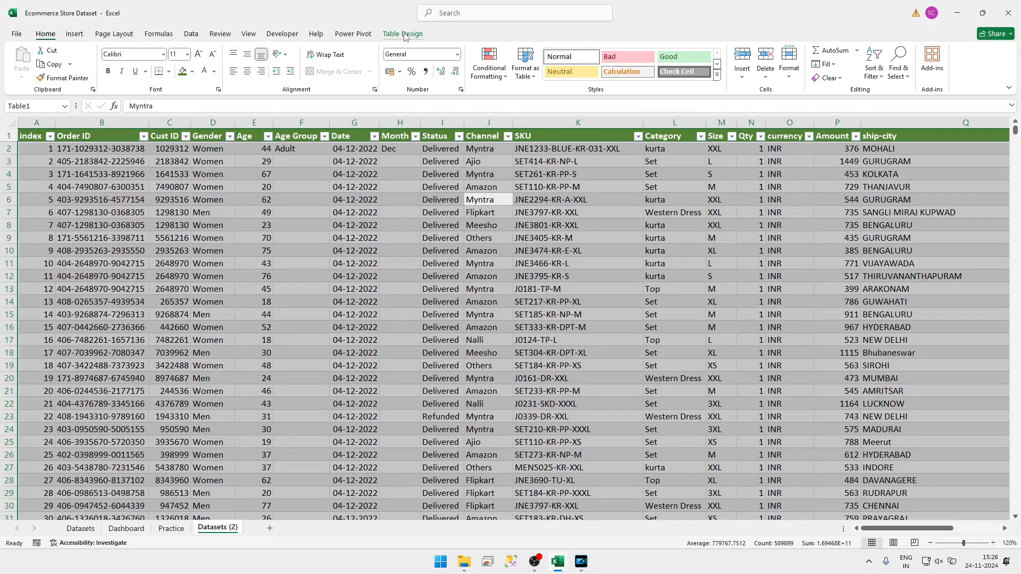
{"action": "left_click", "coordinate": [354, 185]}
{"action": "left_click", "coordinate": [407, 34]}
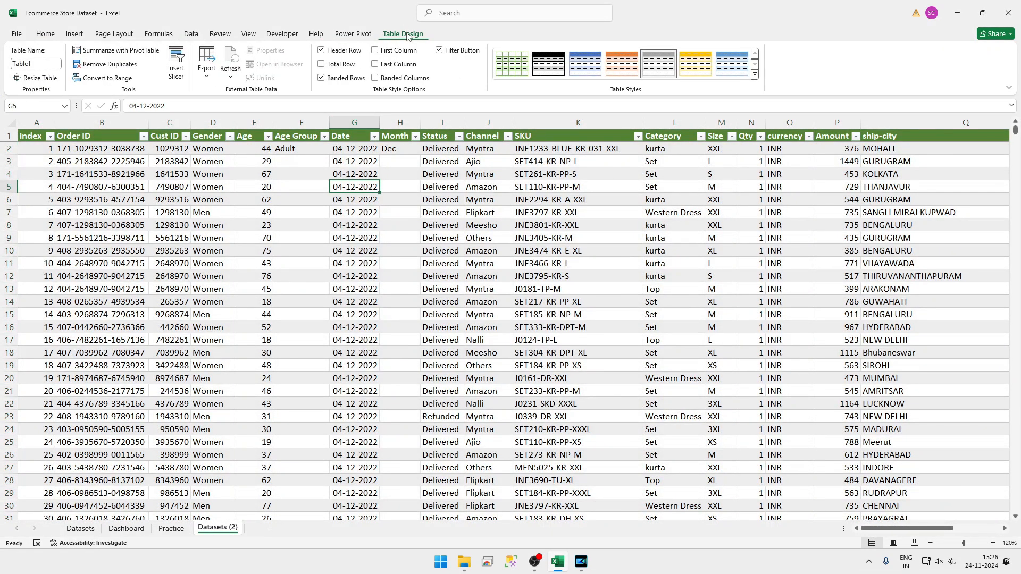
{"action": "left_click", "coordinate": [229, 161]}
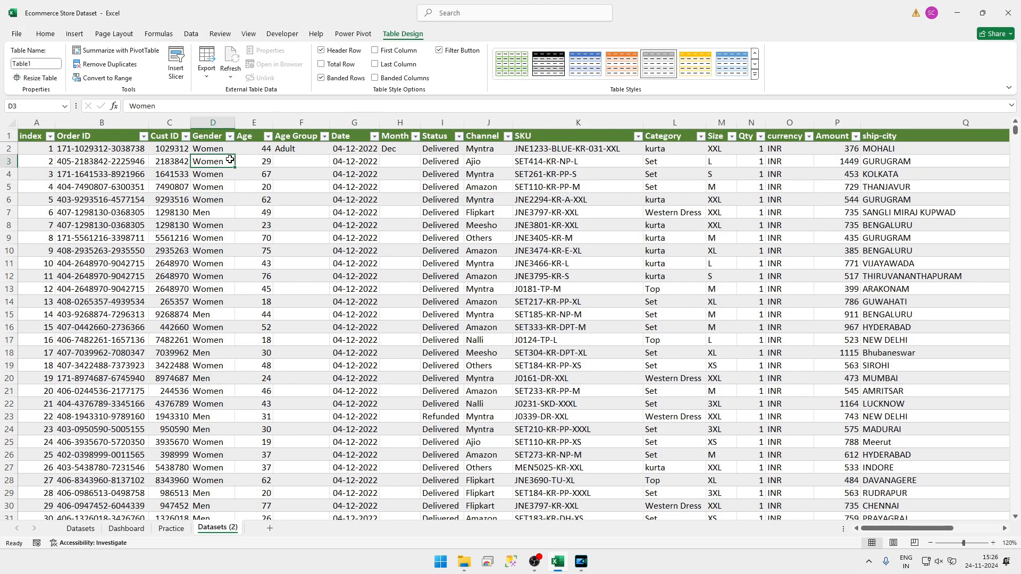
{"action": "key", "text": "ctrl+a"}
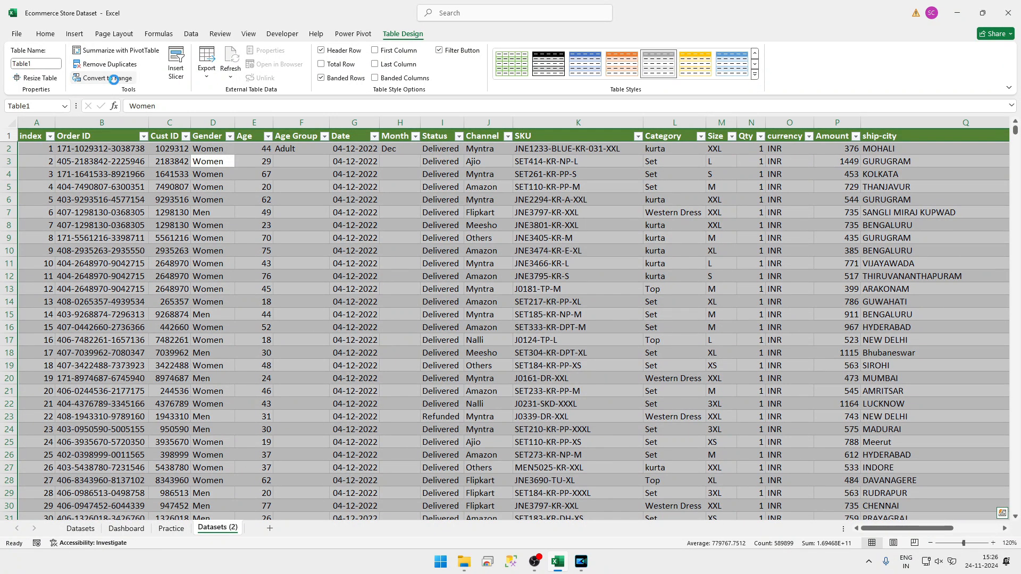
{"action": "left_click", "coordinate": [113, 78]}
{"action": "left_click", "coordinate": [508, 307]}
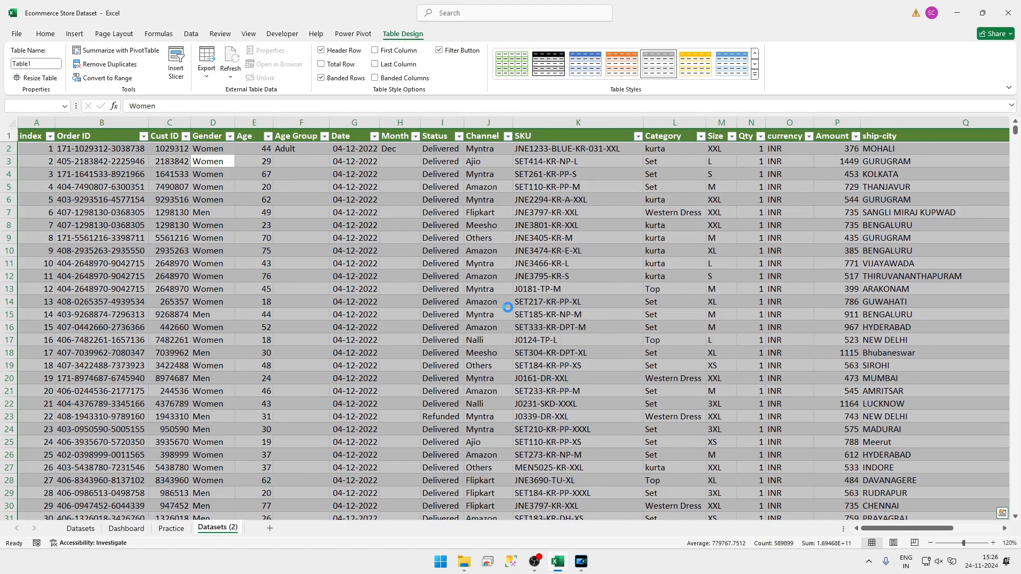
{"action": "left_click", "coordinate": [373, 161]}
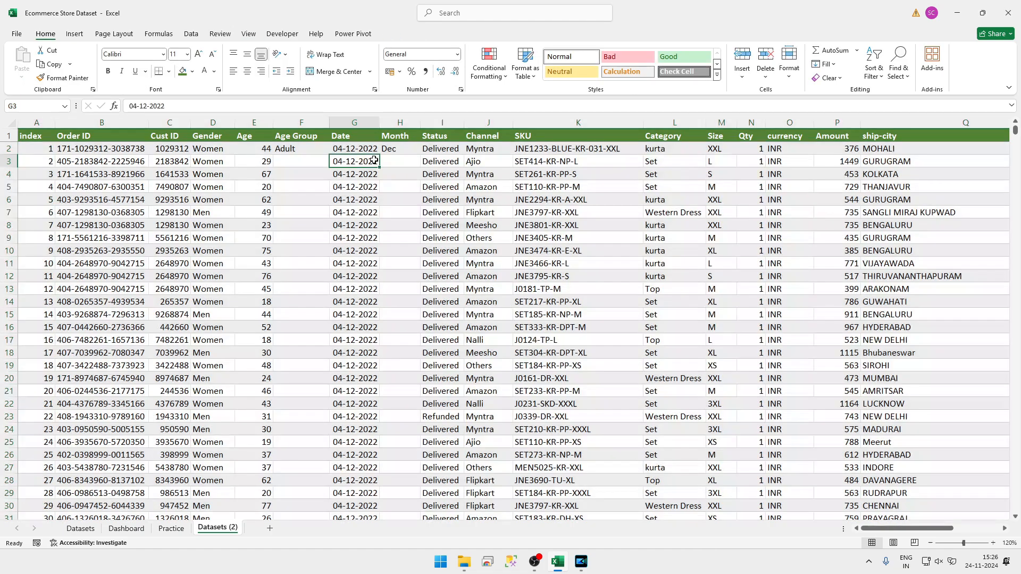
{"action": "scroll", "coordinate": [393, 158], "scroll_direction": "down", "scroll_amount": 7}
{"action": "scroll", "coordinate": [391, 159], "scroll_direction": "up", "scroll_amount": 7}
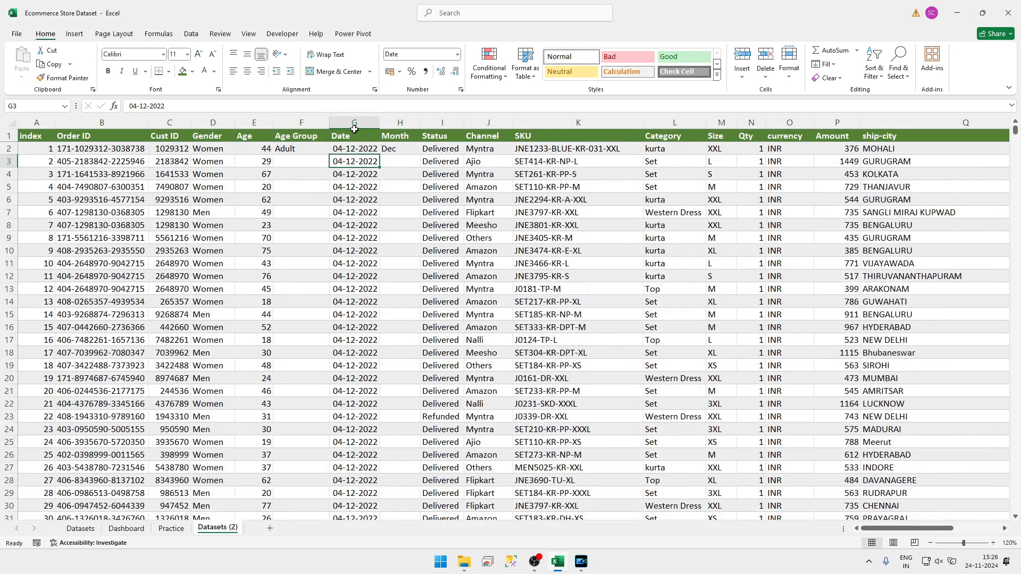
{"action": "left_click", "coordinate": [509, 148]}
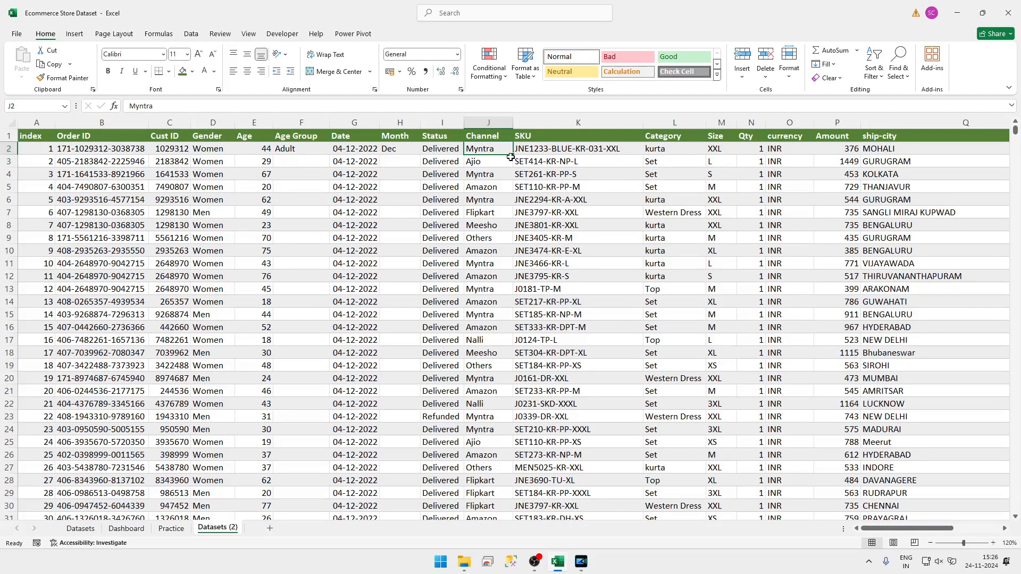
{"action": "key", "text": "ctrl+t"}
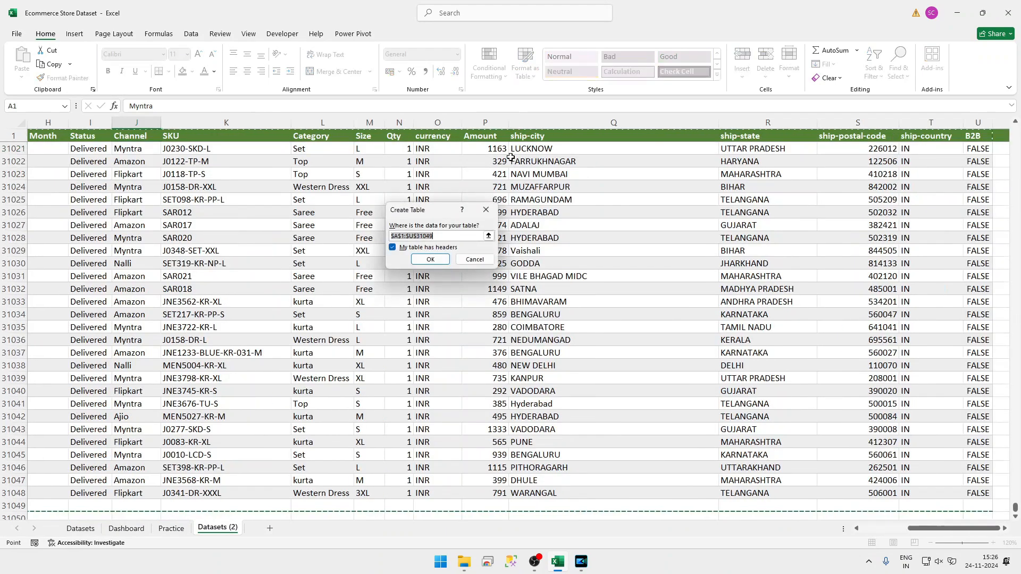
{"action": "left_click", "coordinate": [481, 259]}
{"action": "left_click", "coordinate": [481, 259]}
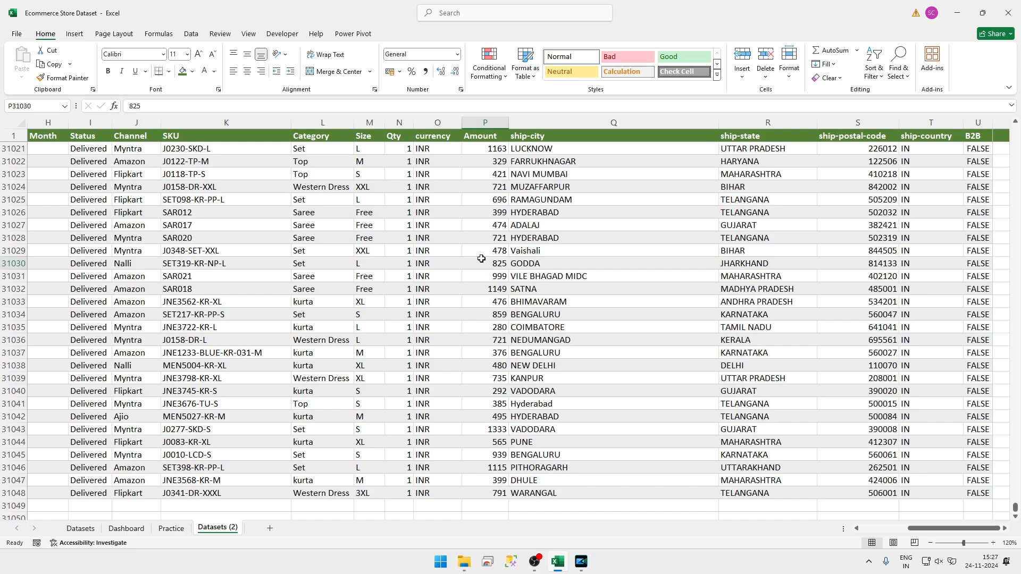
Step: Insert a blank column before the ship-city column and undo the insertion
{"action": "left_click", "coordinate": [477, 122]}
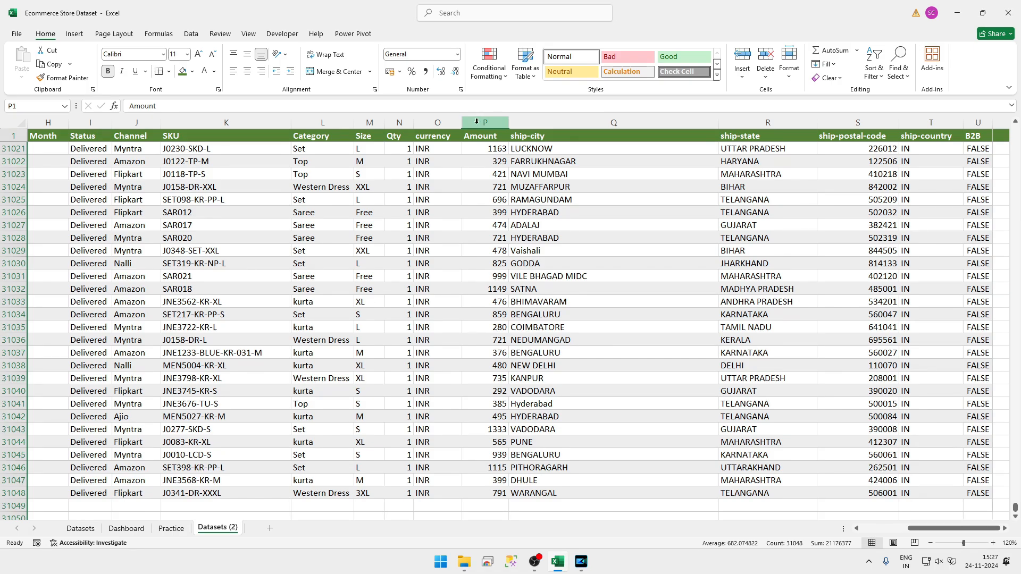
{"action": "left_click", "coordinate": [554, 120]}
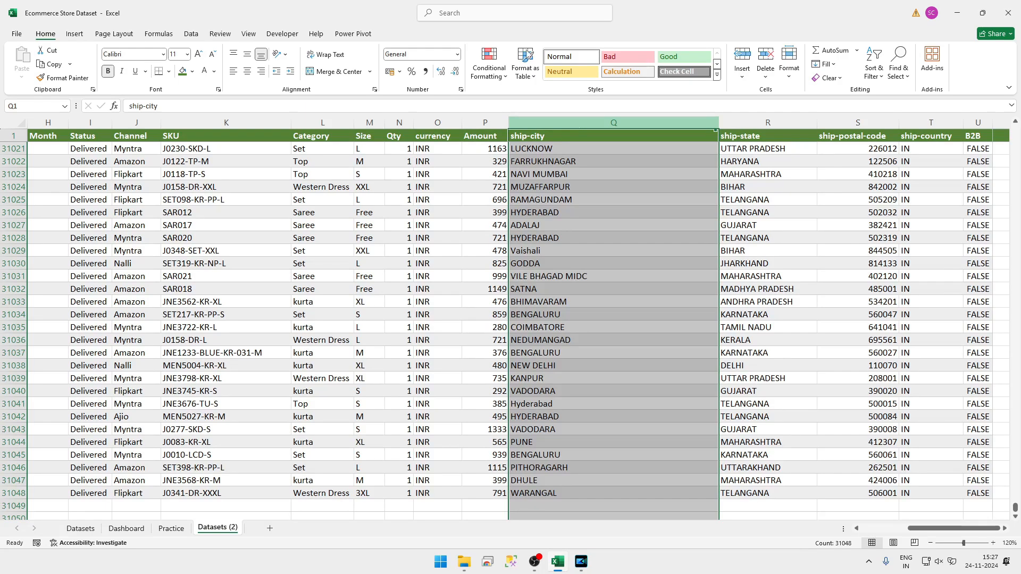
{"action": "left_click", "coordinate": [75, 34]}
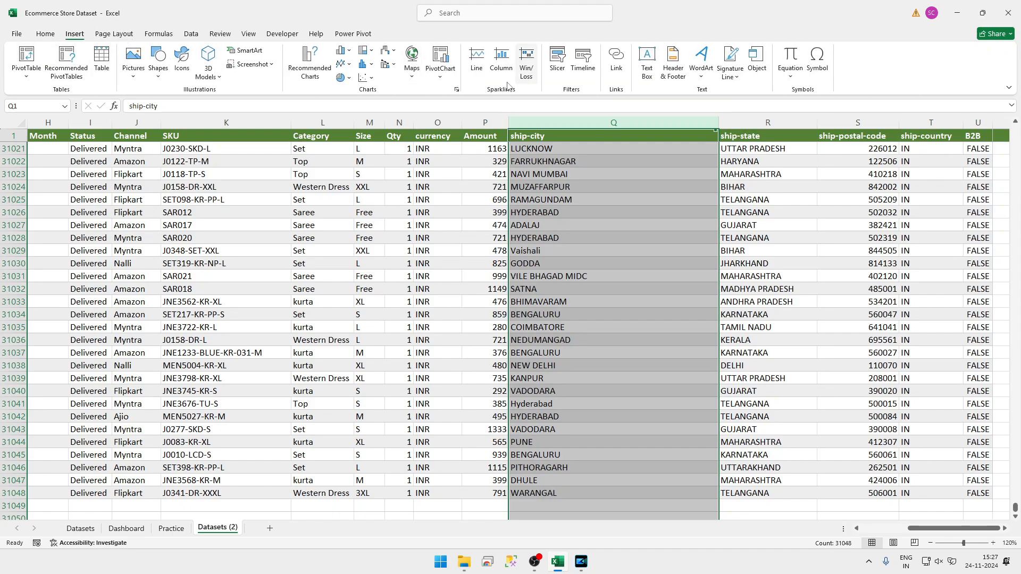
{"action": "left_click", "coordinate": [41, 34]}
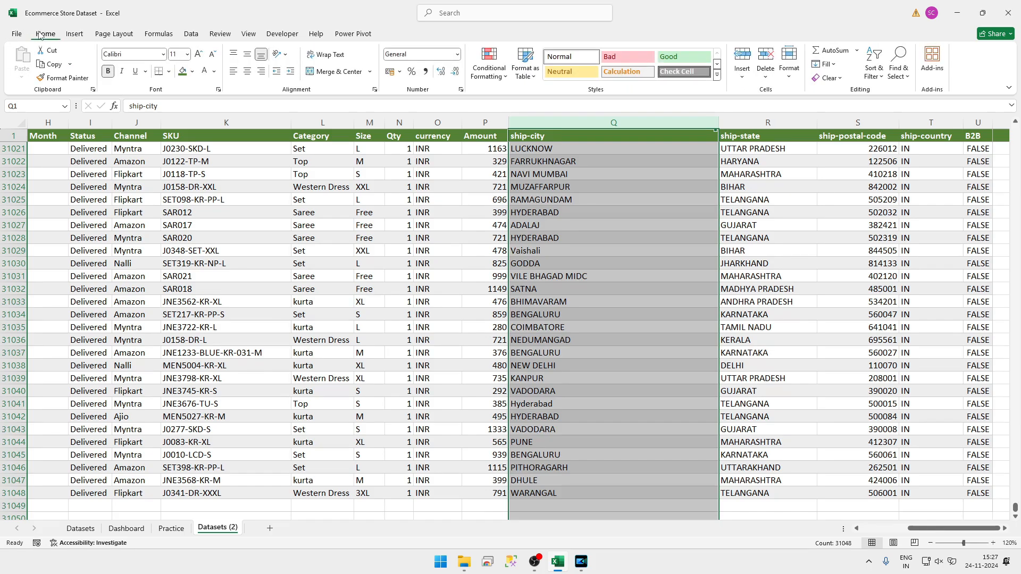
{"action": "left_click", "coordinate": [740, 78]}
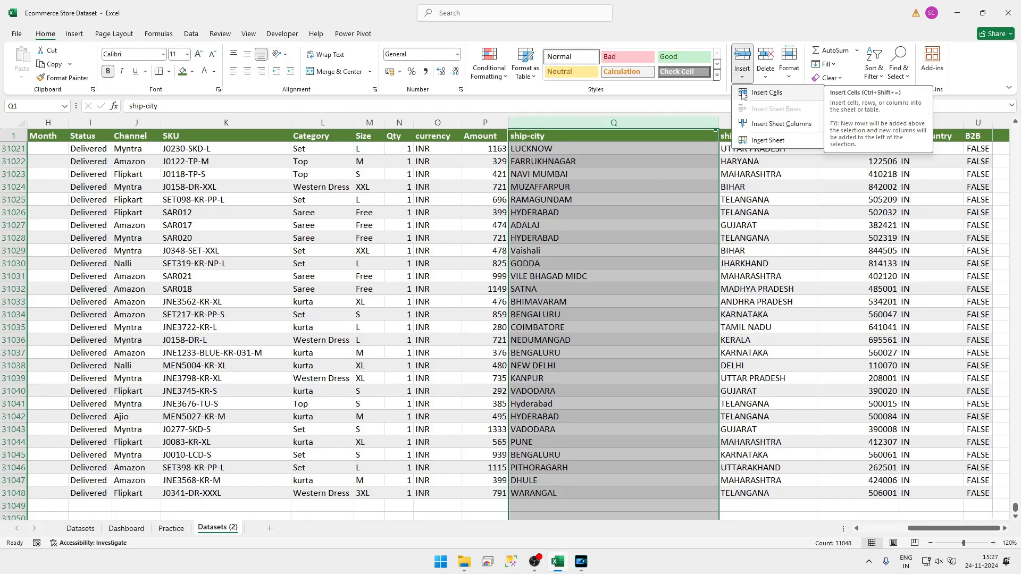
{"action": "left_click", "coordinate": [743, 93]}
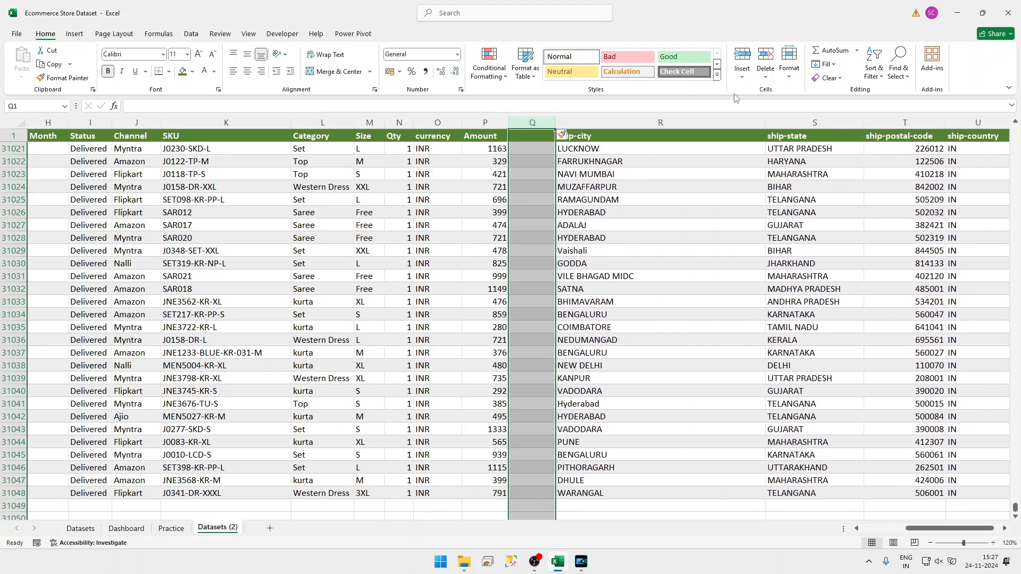
{"action": "key", "text": "ctrl+z"}
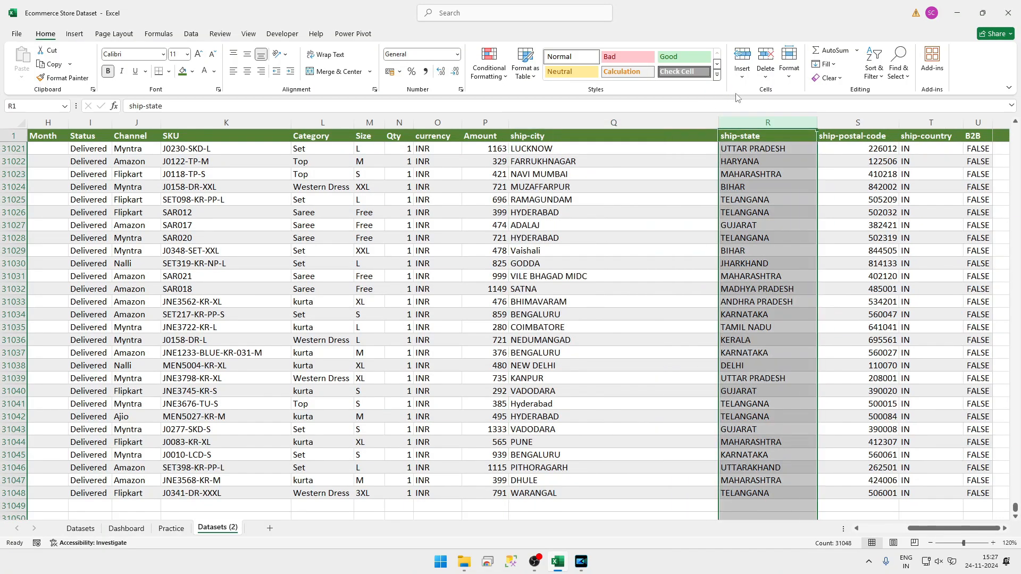
Step: Insert a blank column before the ship-state column and undo the insertion
{"action": "left_click", "coordinate": [742, 75]}
{"action": "left_click", "coordinate": [739, 94]}
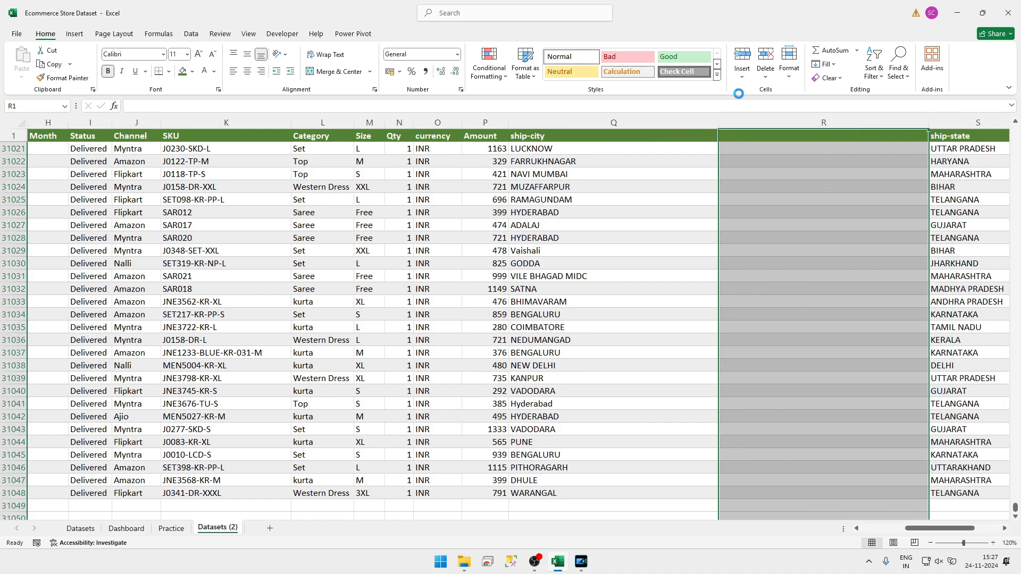
{"action": "key", "text": "ctrl+z"}
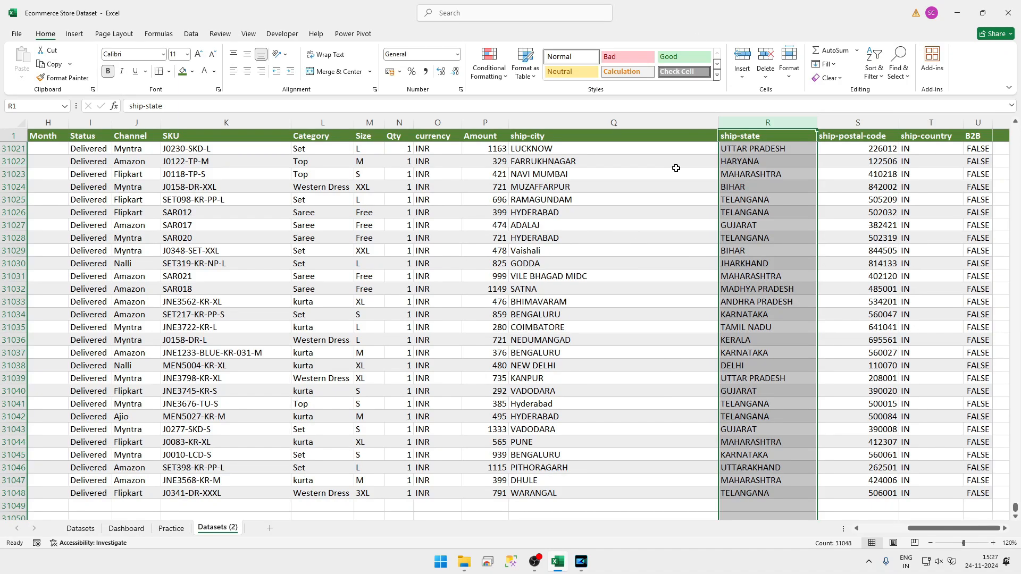
Step: Insert a blank column before ship-state and delete it, repeating the insertion and deletion once more
{"action": "left_click", "coordinate": [761, 125]}
{"action": "left_click", "coordinate": [669, 121]}
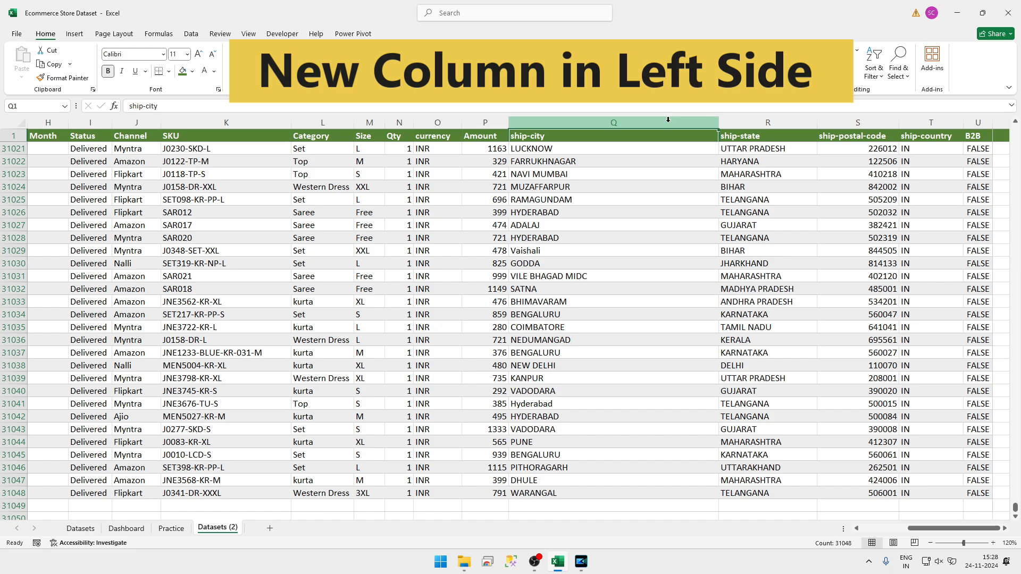
{"action": "left_click", "coordinate": [469, 137]}
{"action": "left_click", "coordinate": [728, 133]}
{"action": "left_click", "coordinate": [782, 119]}
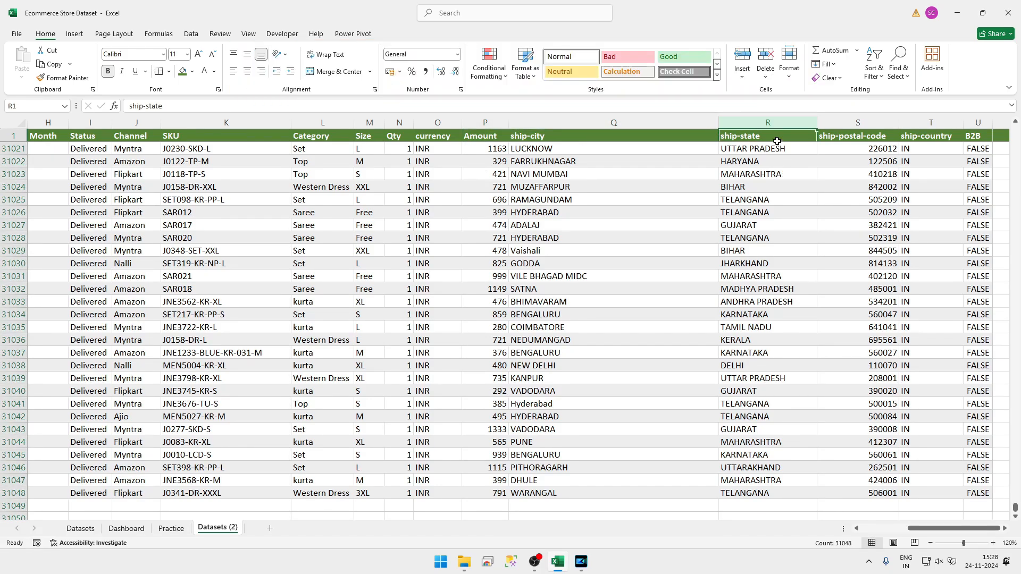
{"action": "key", "text": "ctrl+shift+equal"}
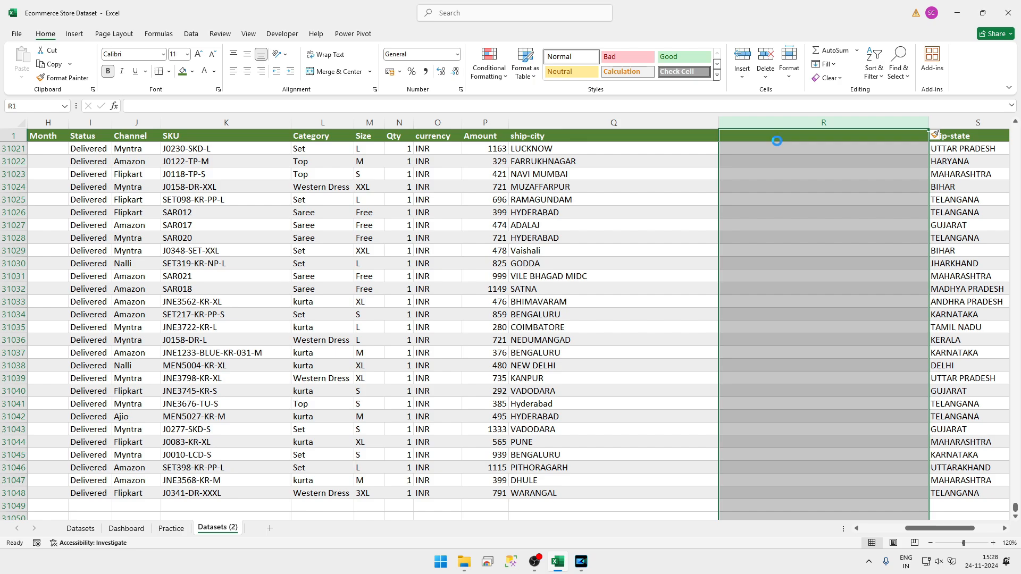
{"action": "key", "text": "ctrl+minus"}
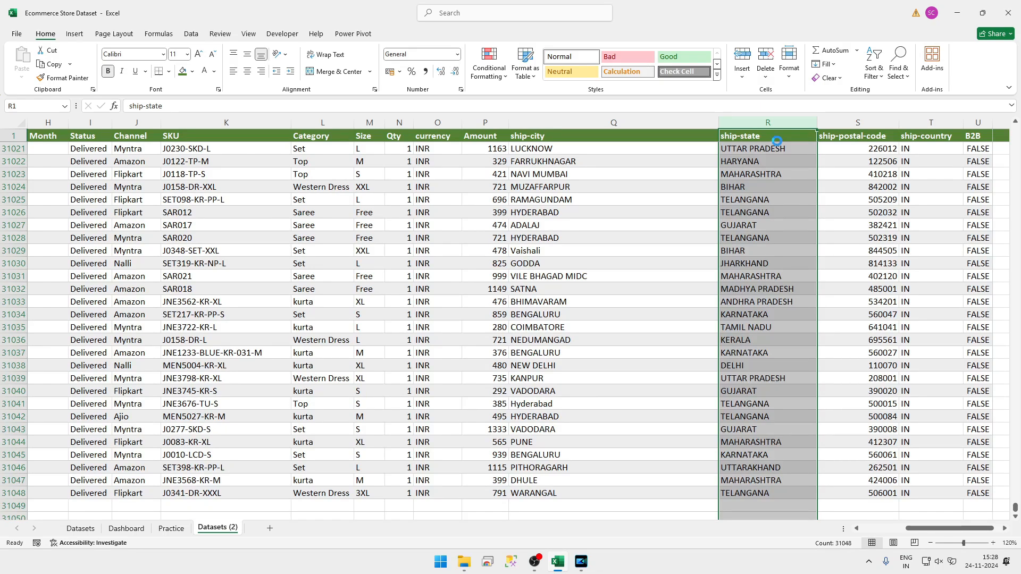
{"action": "key", "text": "ctrl+shift+plus"}
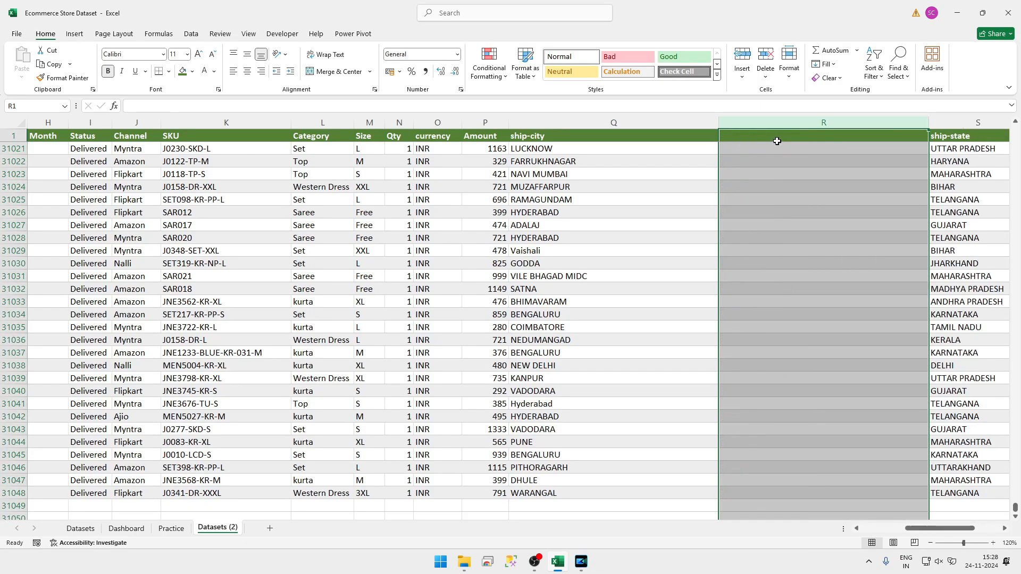
{"action": "key", "text": "ctrl+minus"}
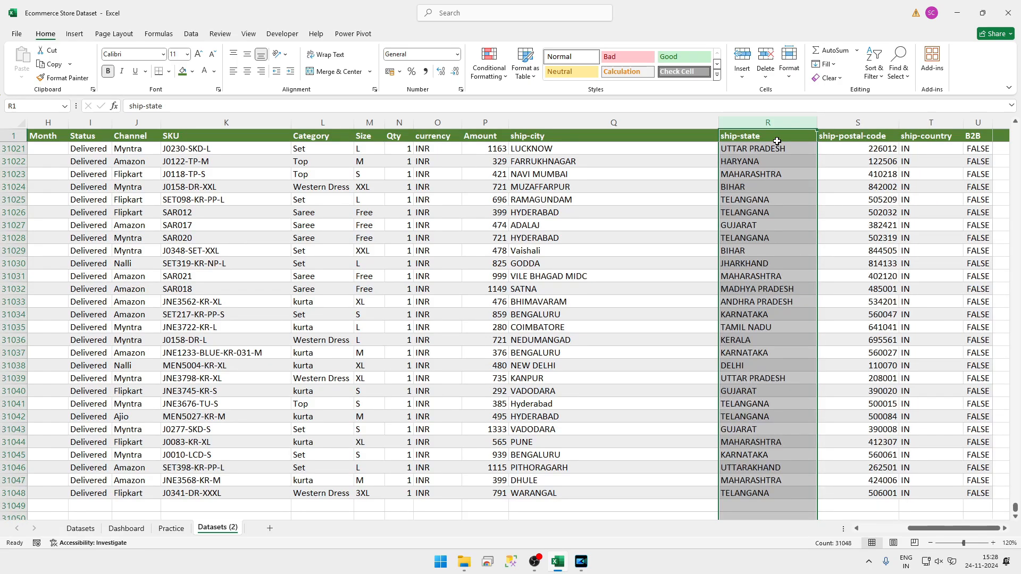
Step: Hide the ship-state column and unhide it again
{"action": "right_click", "coordinate": [777, 142]}
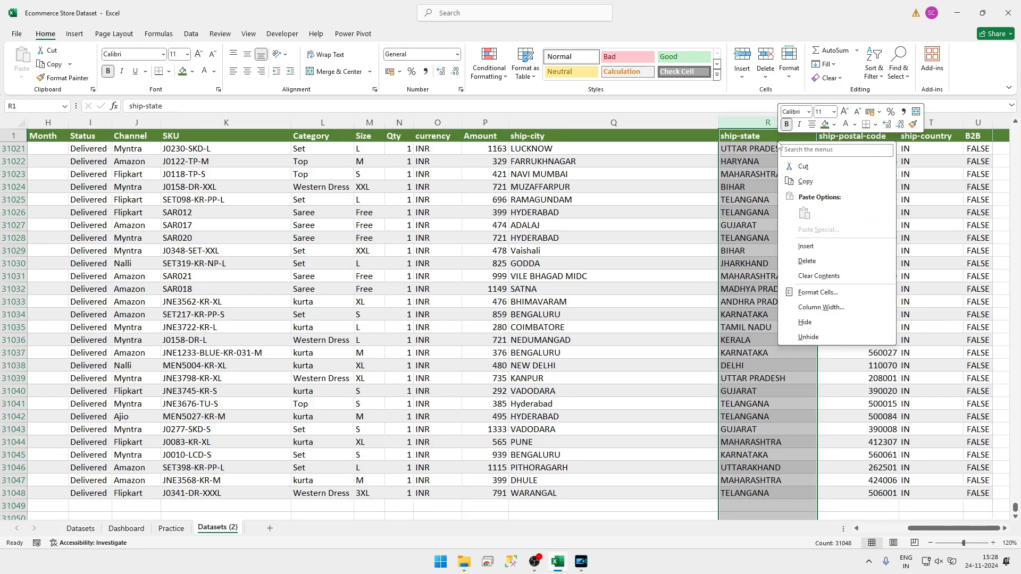
{"action": "left_click", "coordinate": [806, 322]}
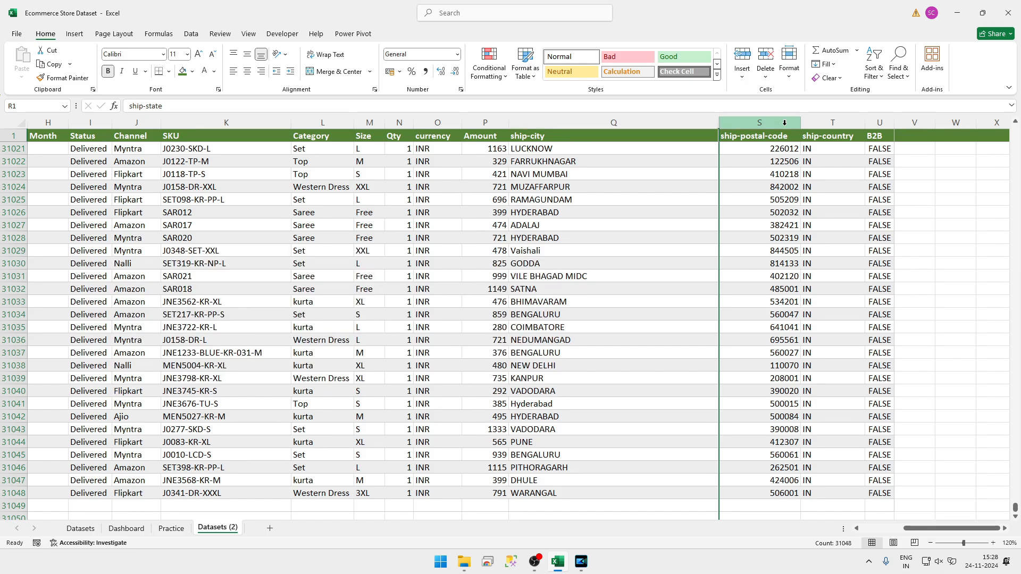
{"action": "key", "text": "ctrl+shift+0"}
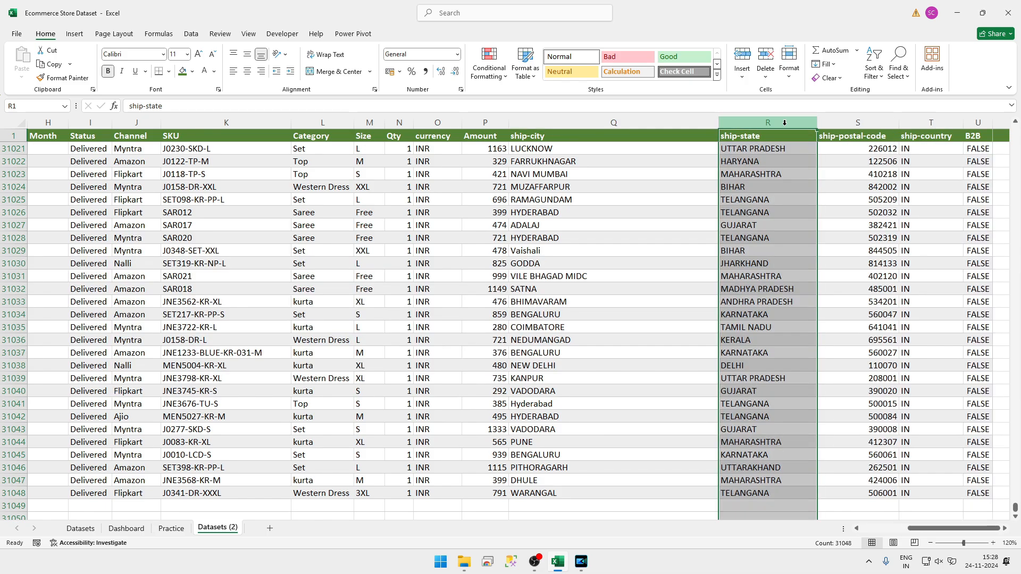
Step: Select the whole data range and look at the available border options
{"action": "left_click", "coordinate": [764, 215]}
{"action": "left_click", "coordinate": [713, 185]}
{"action": "key", "text": "ctrl+a"}
{"action": "left_click", "coordinate": [630, 251]}
{"action": "key", "text": "ctrl+a"}
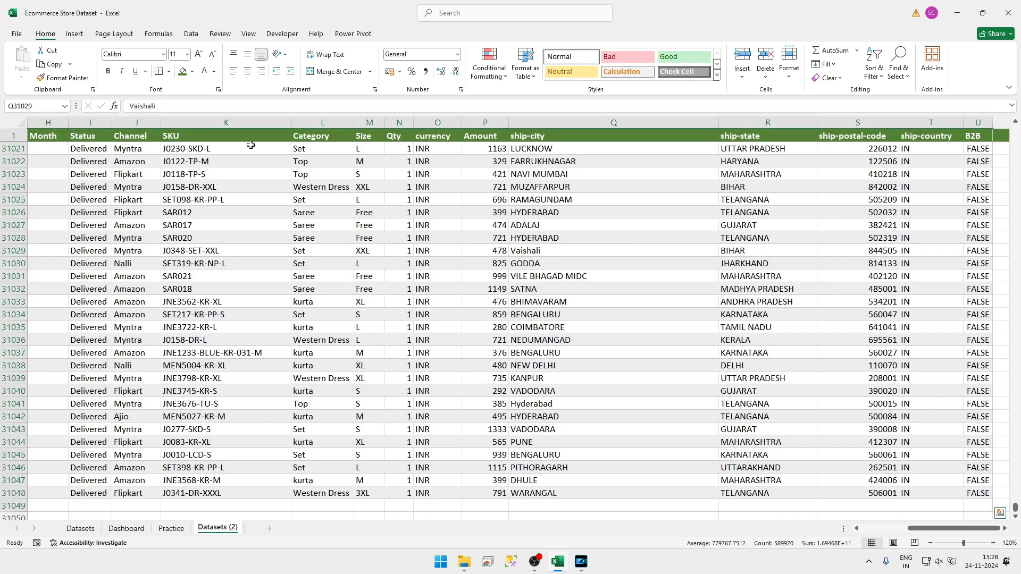
{"action": "left_click", "coordinate": [365, 145]}
{"action": "left_click", "coordinate": [387, 217]}
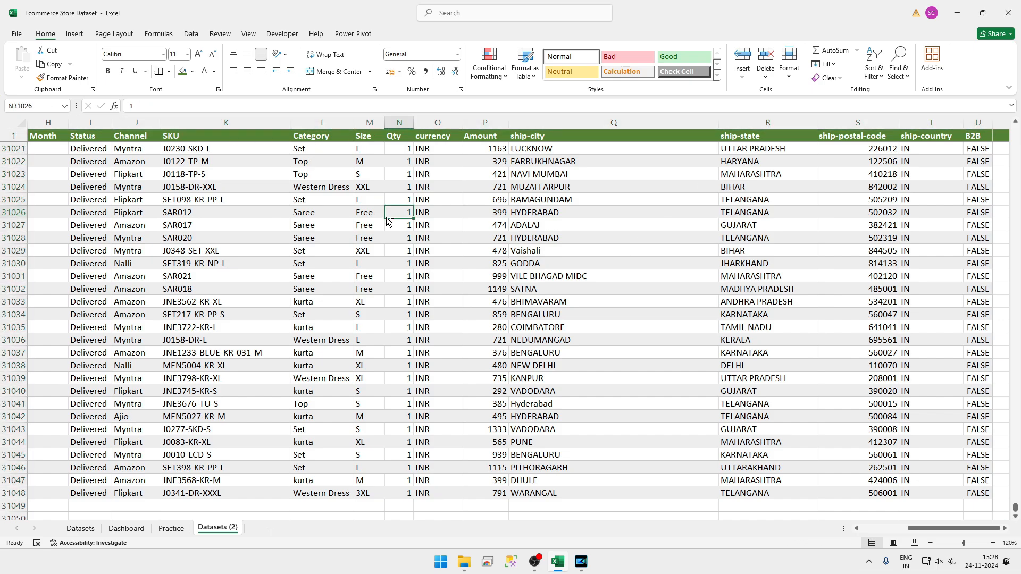
{"action": "key", "text": "ctrl+a"}
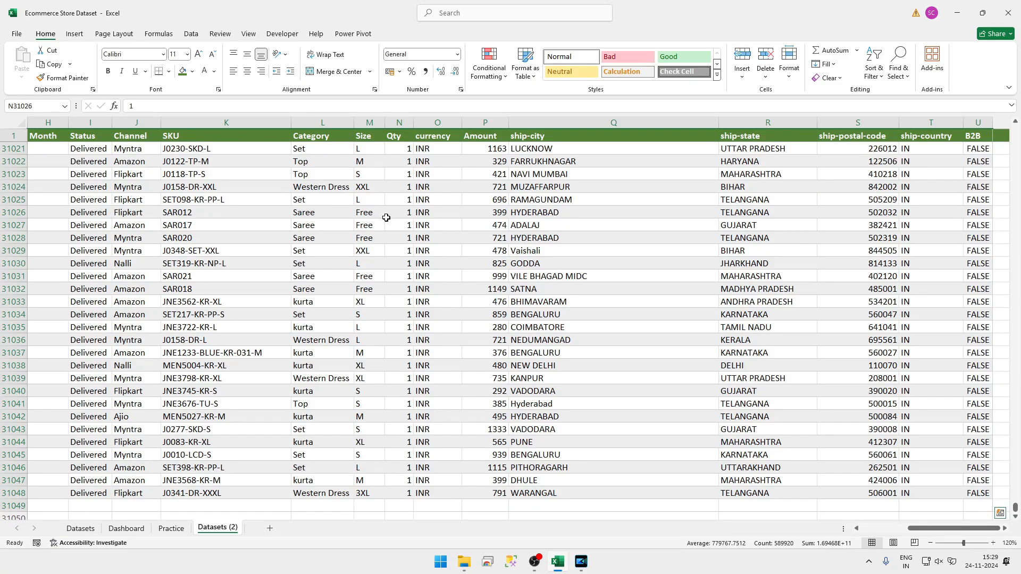
{"action": "left_click", "coordinate": [168, 74]}
{"action": "left_click", "coordinate": [420, 240]}
{"action": "left_click", "coordinate": [423, 234]}
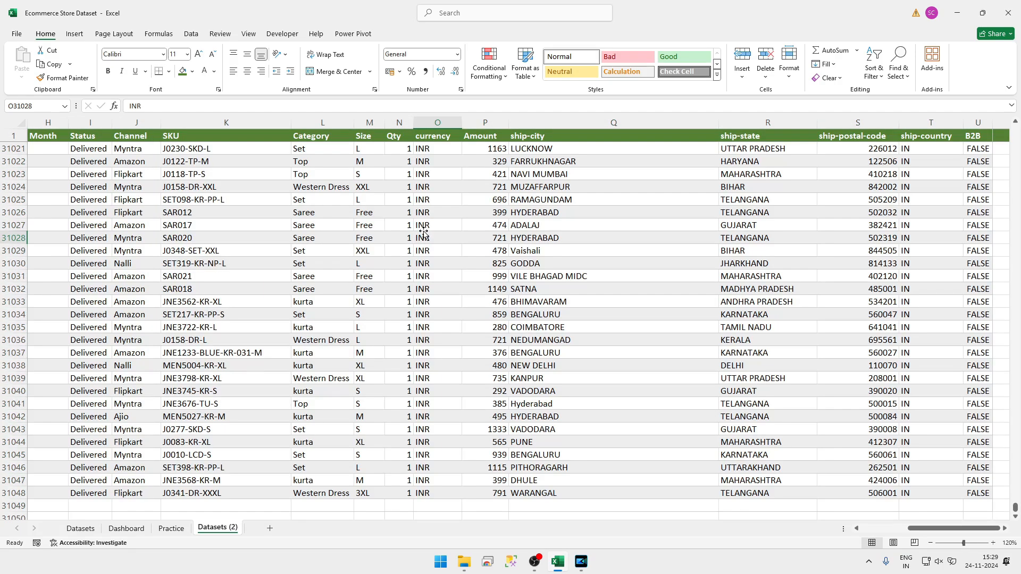
Step: Try to apply All Borders to the data range including the blank-looking row 31049
{"action": "key", "text": "ctrl+a"}
{"action": "key", "text": "alt"}
{"action": "key", "text": "h"}
{"action": "key", "text": "b"}
{"action": "key", "text": "a"}
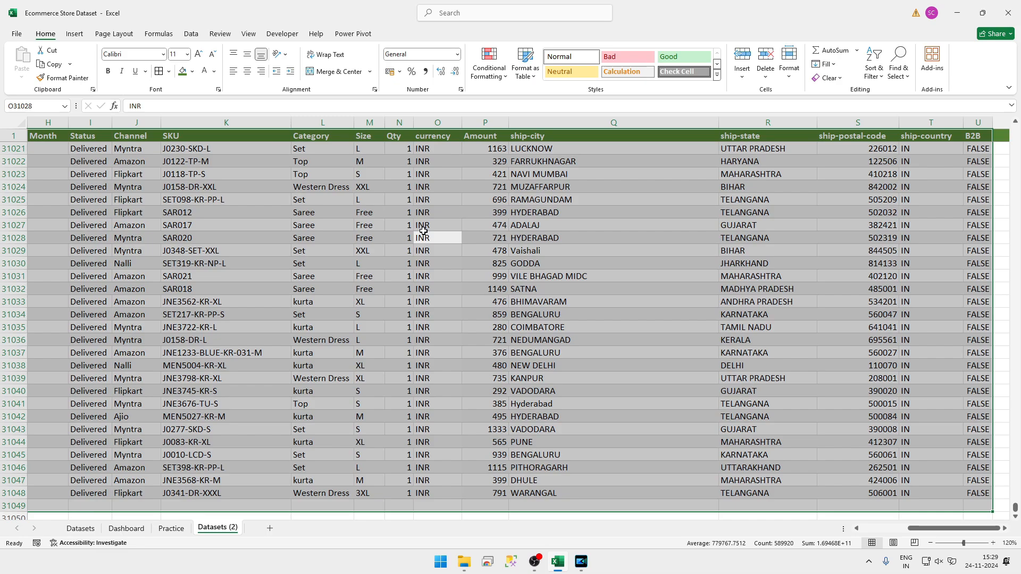
Step: Clear the contents of row 31049 directly below the last data record
{"action": "left_click", "coordinate": [483, 312]}
{"action": "key", "text": "ctrl+Left"}
{"action": "key", "text": "ctrl+Left"}
{"action": "key", "text": "ctrl+Left"}
{"action": "key", "text": "ctrl+Left"}
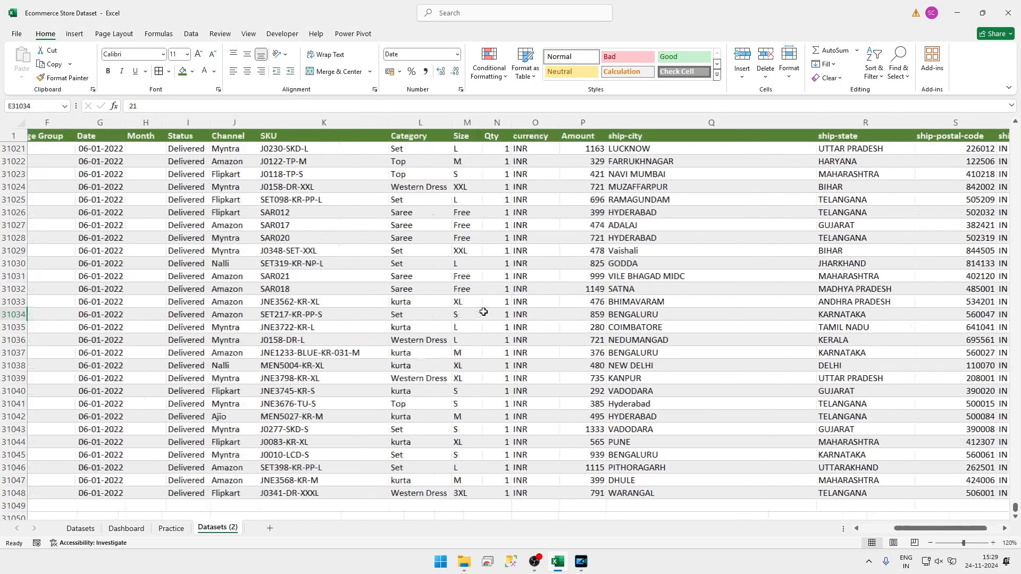
{"action": "left_click", "coordinate": [2, 506]}
{"action": "key", "text": "Delete"}
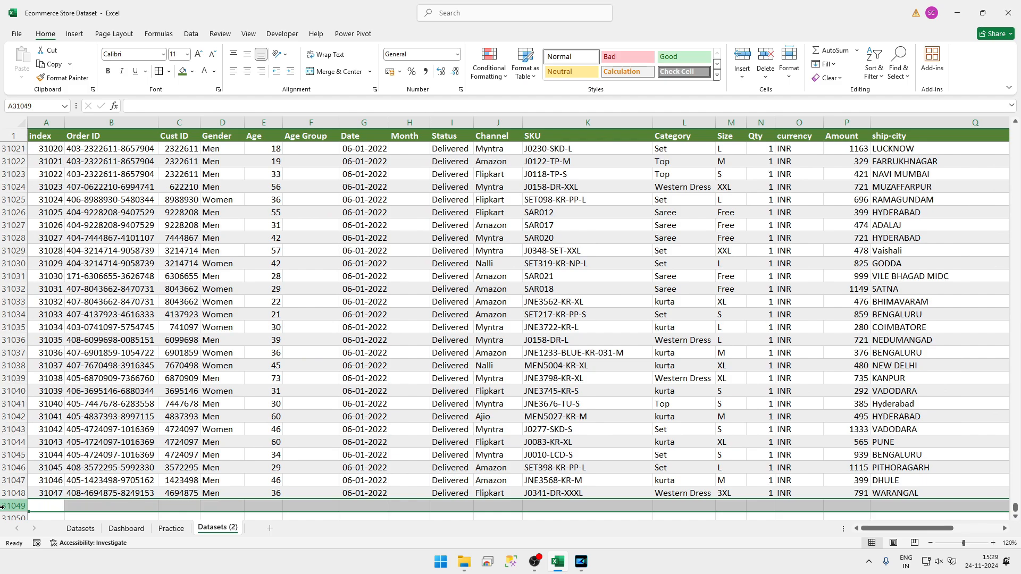
Step: Apply All Borders to every cell of the dataset through row 31048
{"action": "left_click", "coordinate": [257, 364]}
{"action": "key", "text": "ctrl+a"}
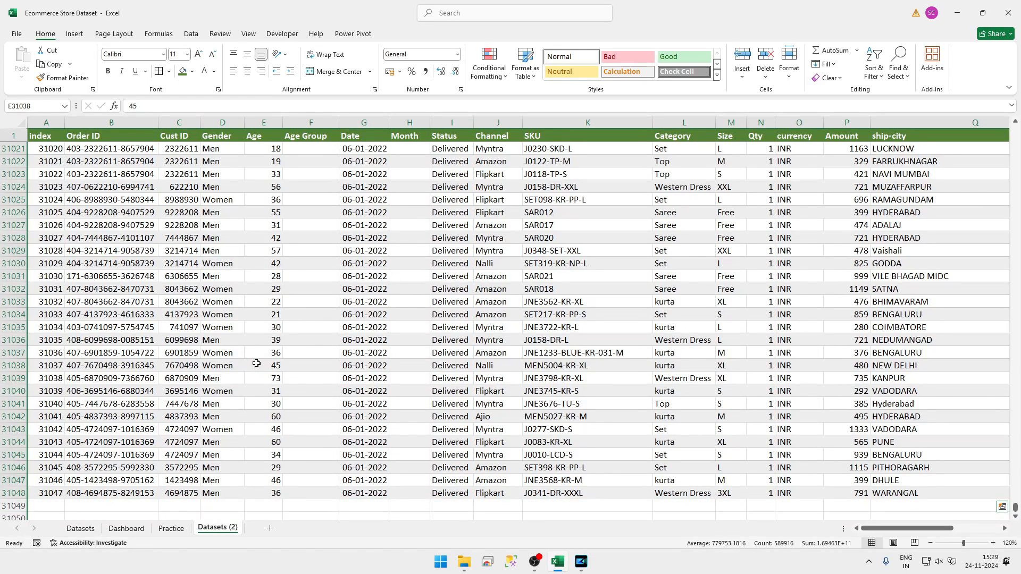
{"action": "key", "text": "alt"}
{"action": "key", "text": "h"}
{"action": "key", "text": "b"}
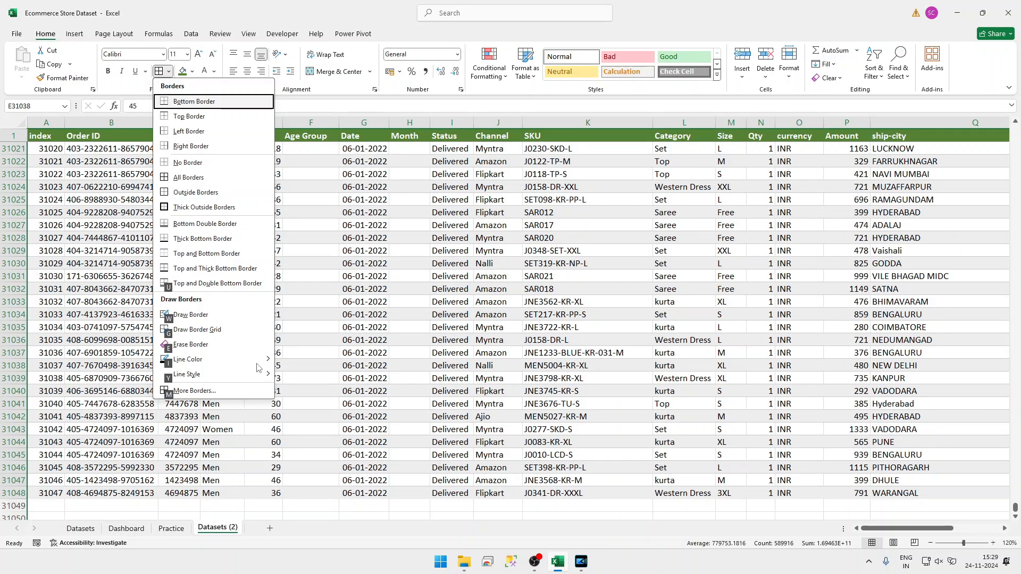
{"action": "key", "text": "a"}
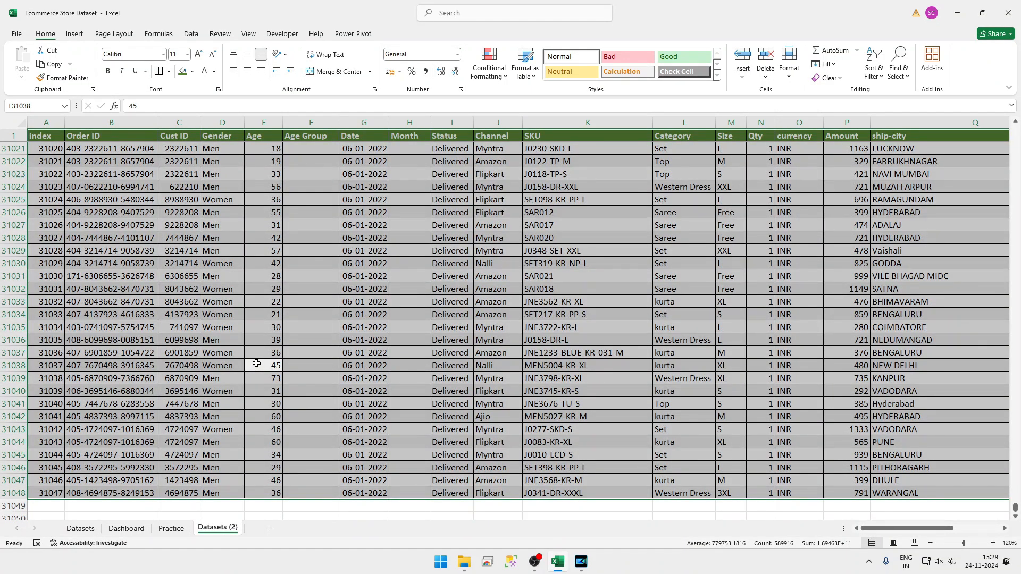
{"action": "left_click", "coordinate": [168, 71]}
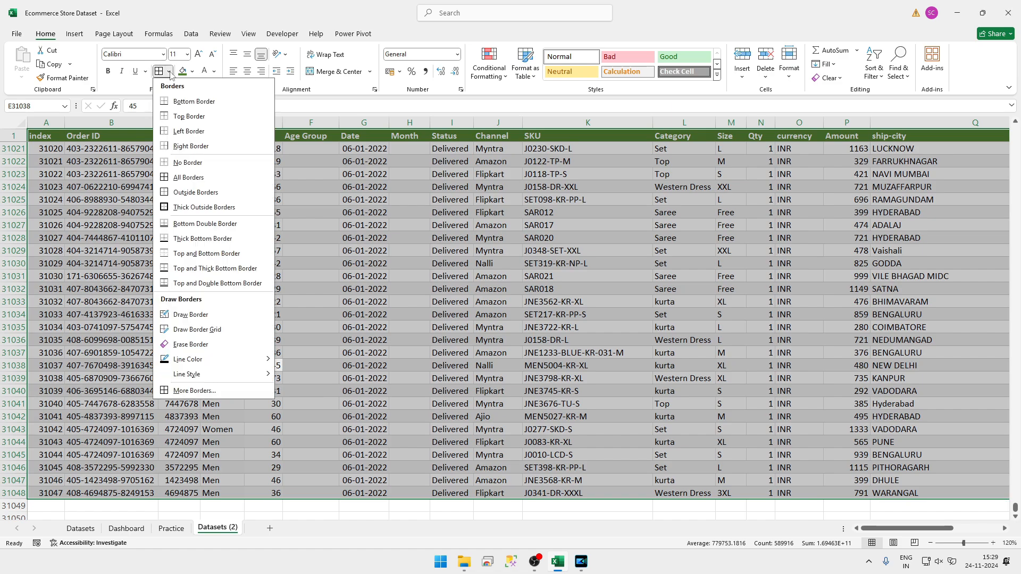
{"action": "left_click", "coordinate": [190, 183]}
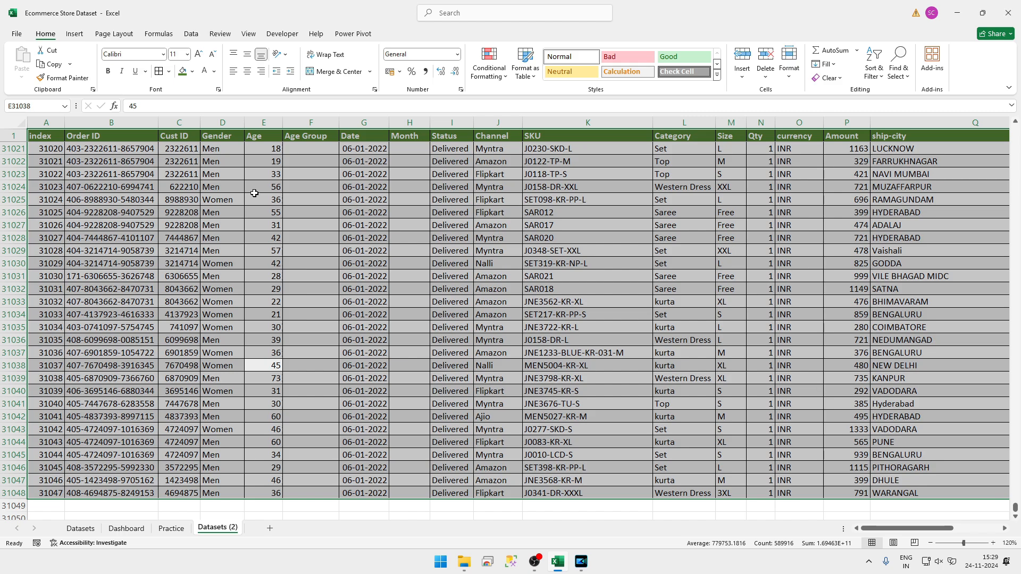
Step: Apply Thick Outside Borders around the whole dataset and return to cell A1
{"action": "left_click", "coordinate": [114, 289]}
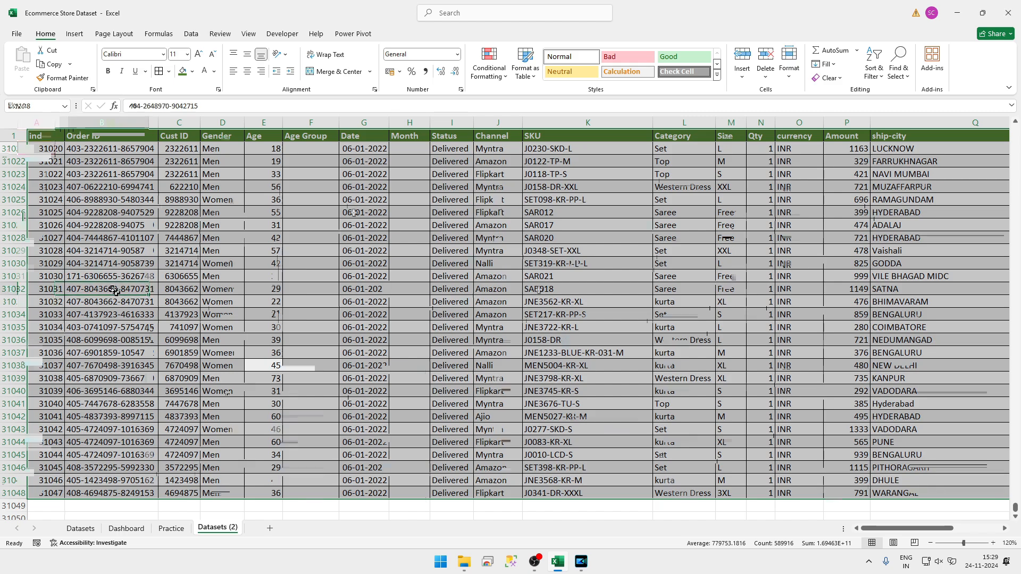
{"action": "key", "text": "ctrl+a"}
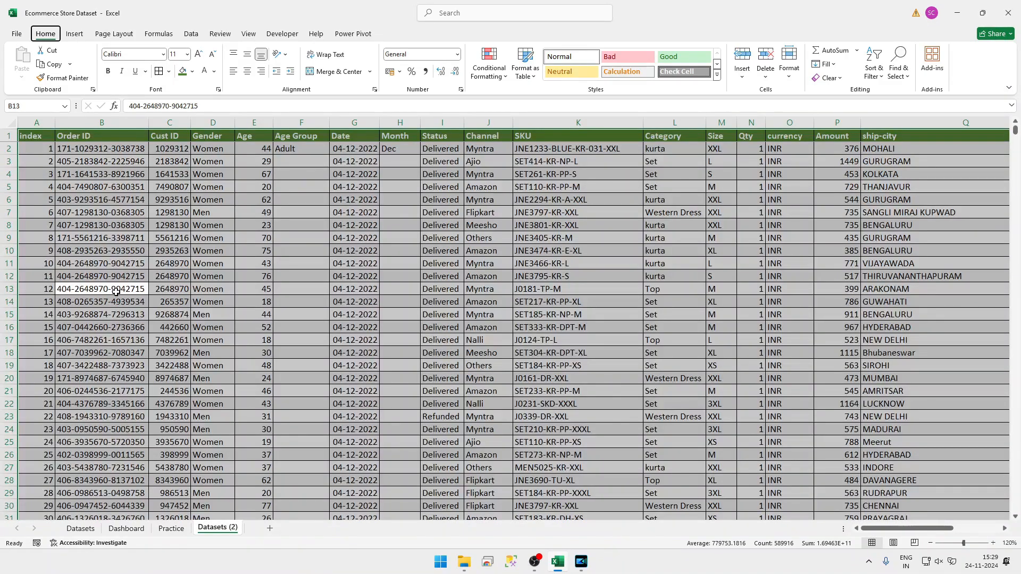
{"action": "key", "text": "b"}
{"action": "key", "text": "t"}
{"action": "left_click", "coordinate": [32, 135]}
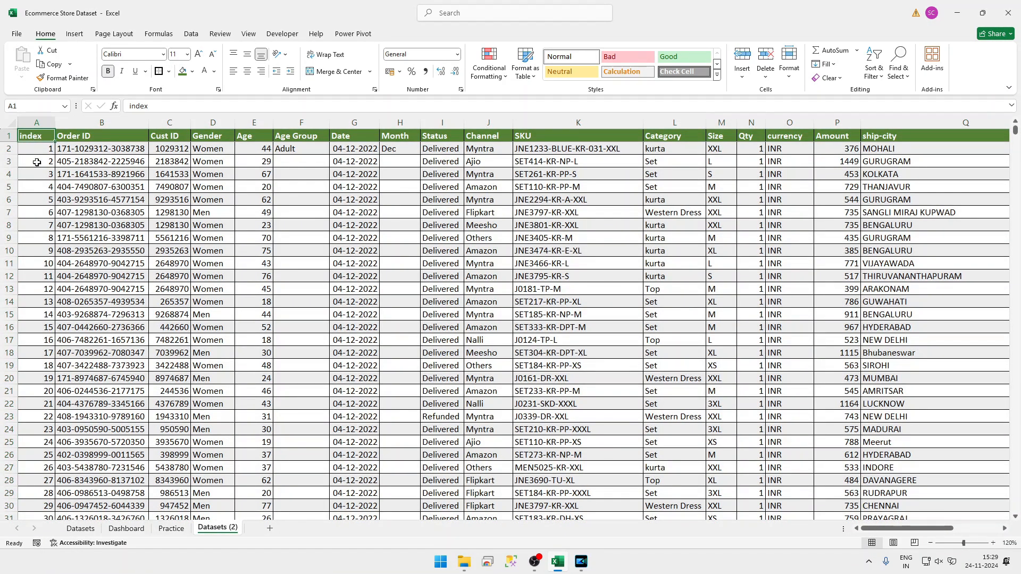
Step: Select the whole dataset and set the border line colour to dark green
{"action": "scroll", "coordinate": [479, 319], "scroll_direction": "down", "scroll_amount": 3}
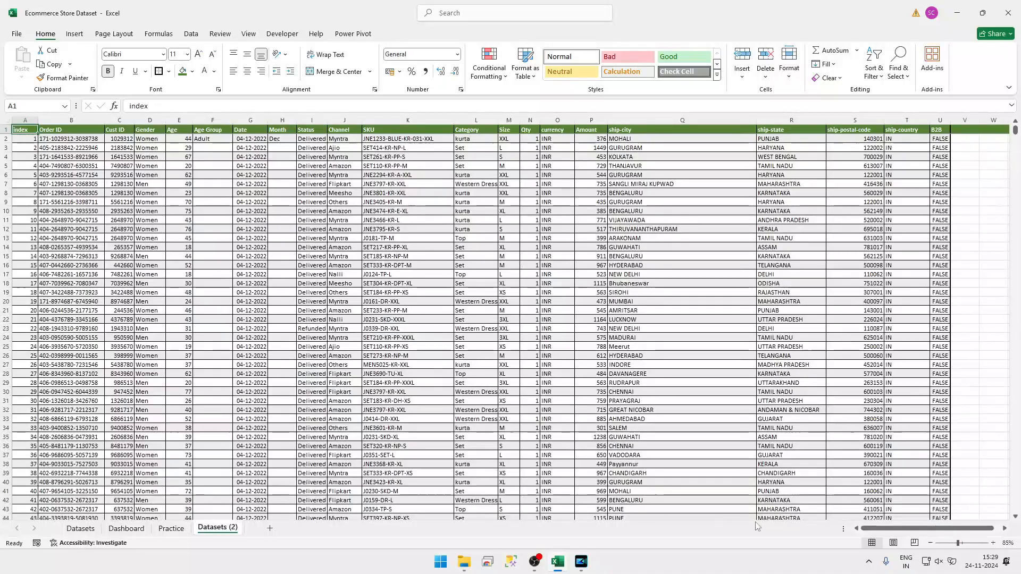
{"action": "scroll", "coordinate": [958, 164], "scroll_direction": "up", "scroll_amount": 2}
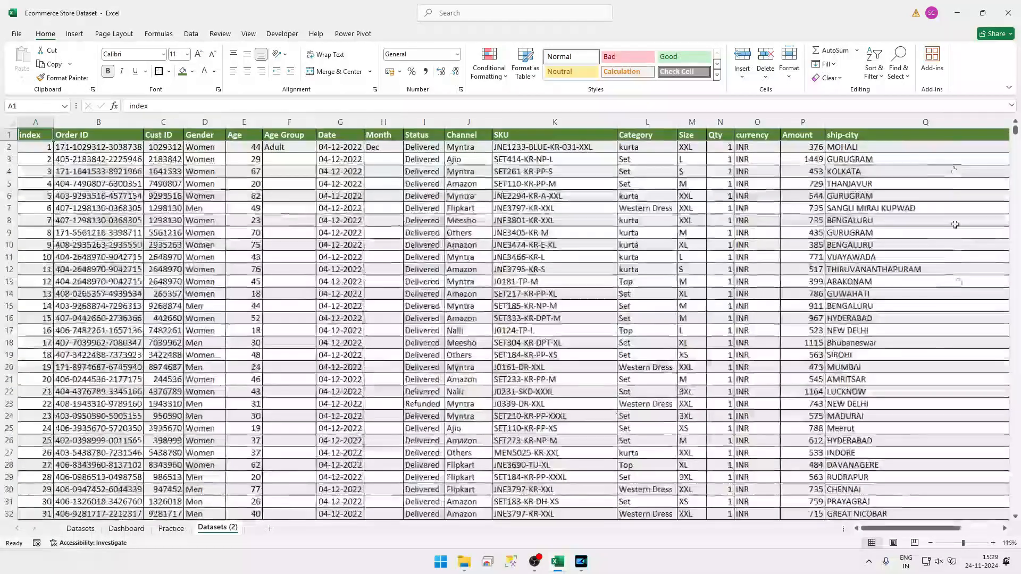
{"action": "left_click_drag", "start_coordinate": [946, 529], "coordinate": [985, 529]}
{"action": "scroll", "coordinate": [1005, 411], "scroll_direction": "up", "scroll_amount": 3}
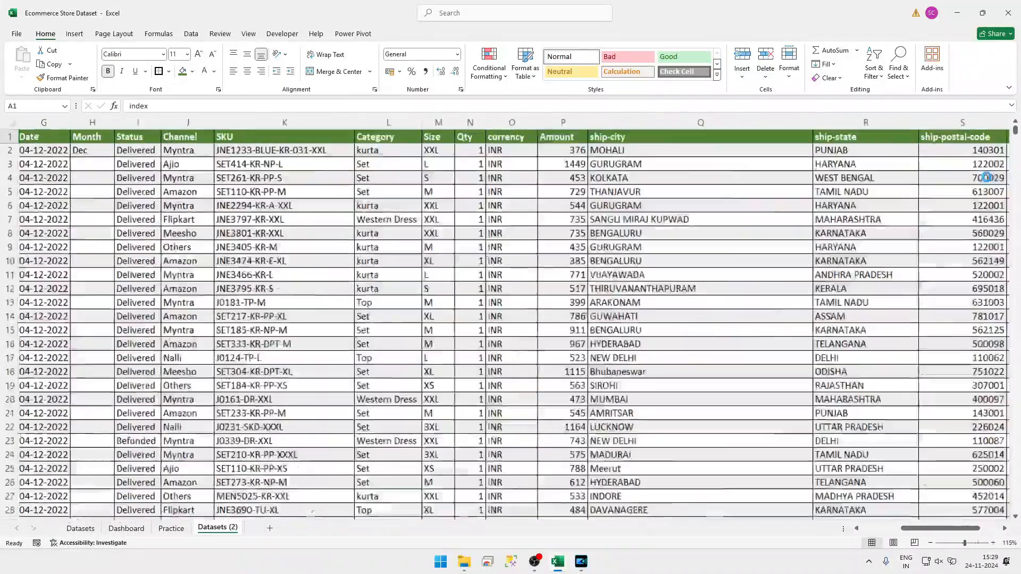
{"action": "scroll", "coordinate": [1005, 410], "scroll_direction": "right", "scroll_amount": 3}
{"action": "left_click", "coordinate": [974, 343]}
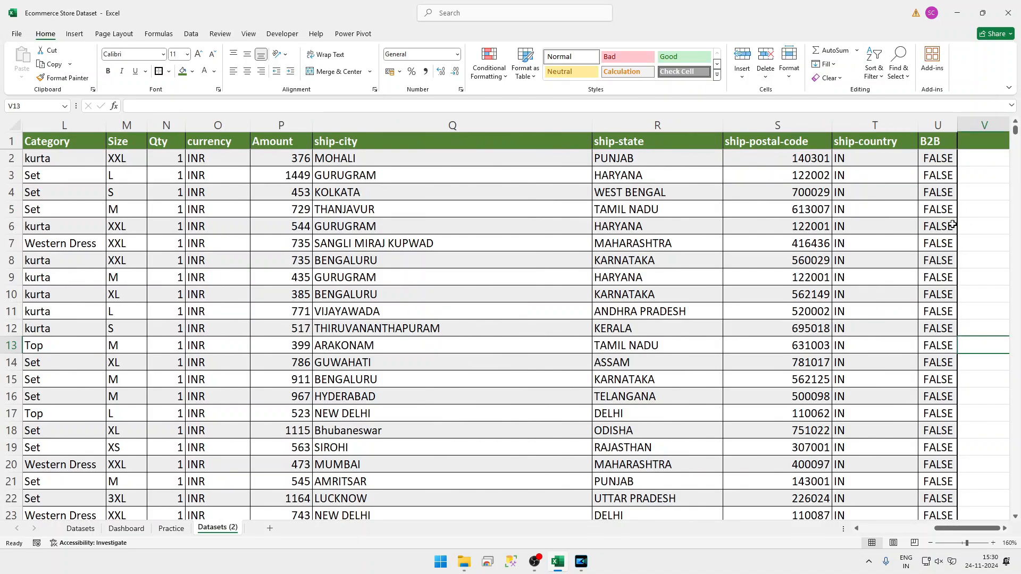
{"action": "left_click", "coordinate": [169, 278]}
{"action": "key", "text": "ctrl+a"}
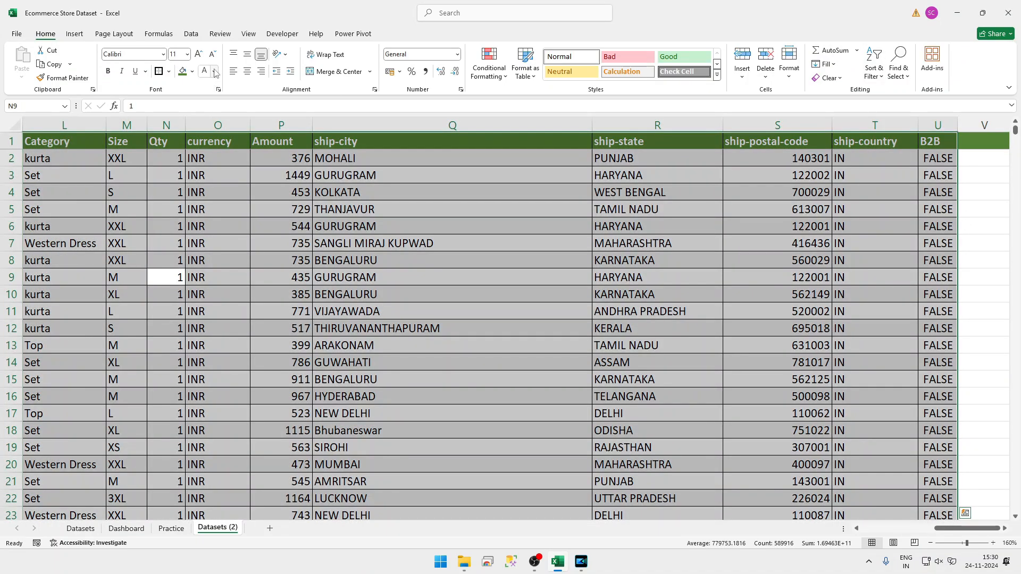
{"action": "left_click", "coordinate": [168, 71]}
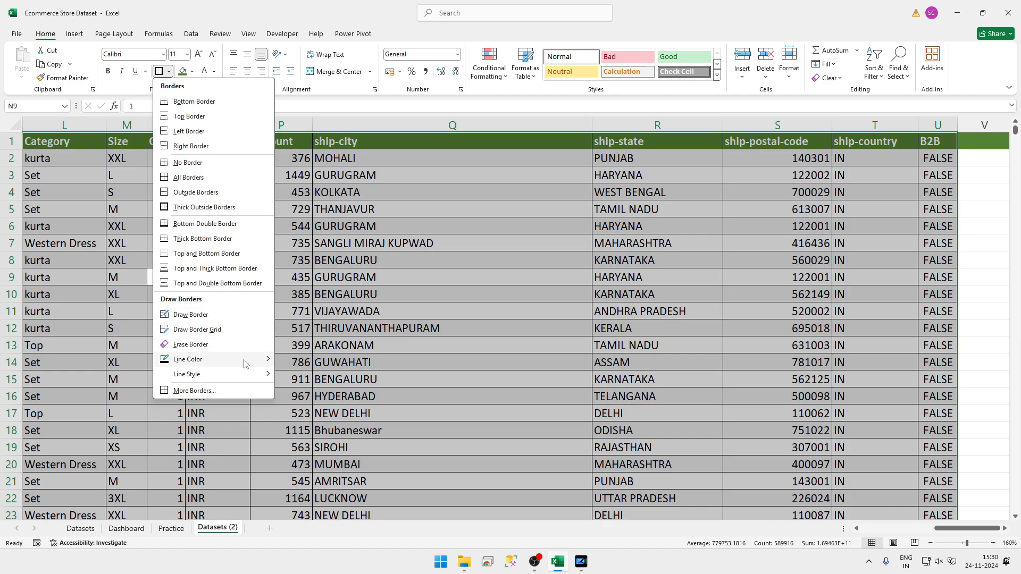
{"action": "mouse_move", "coordinate": [246, 363]}
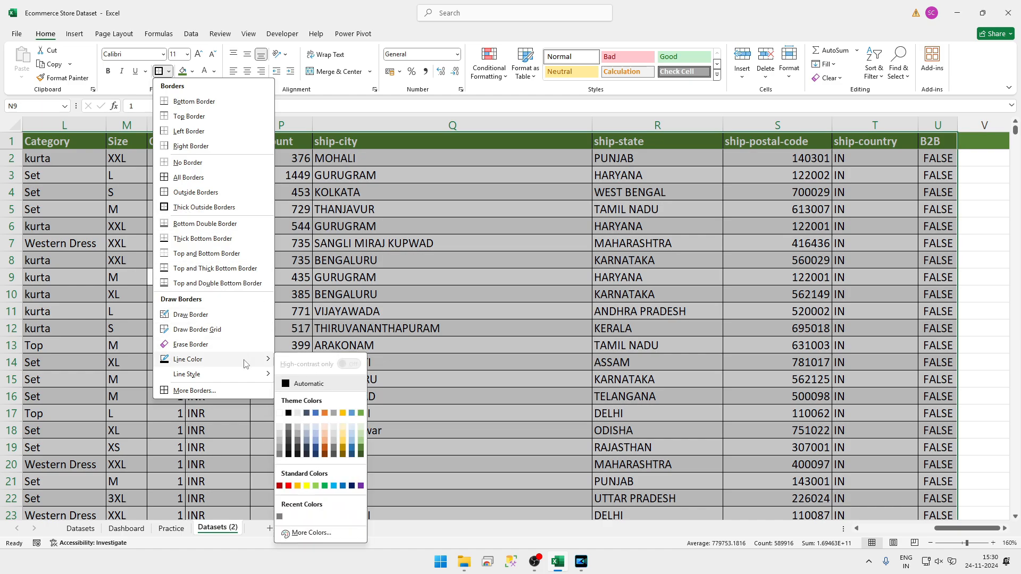
{"action": "left_click", "coordinate": [360, 449]}
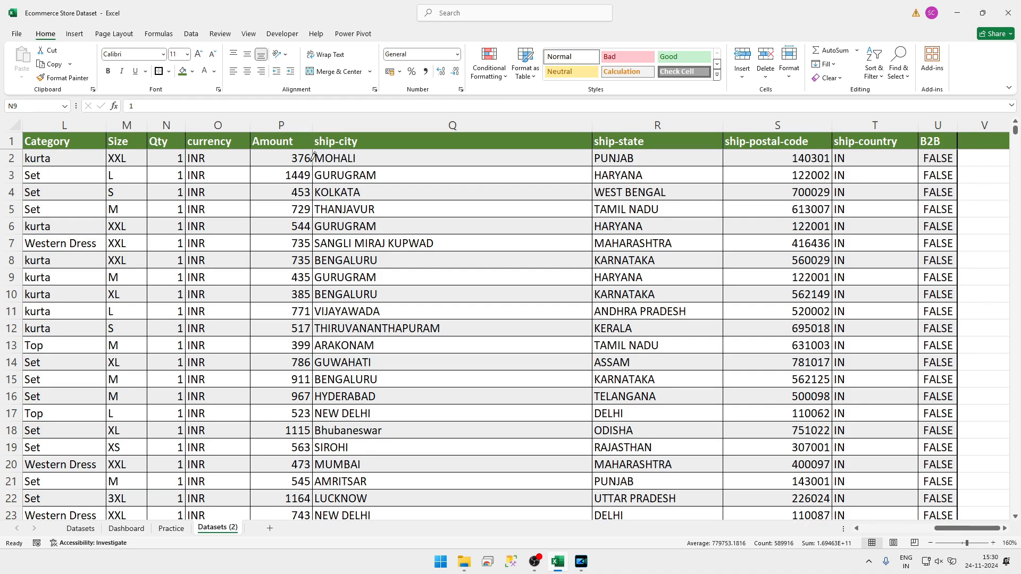
Step: Remove all existing borders from the selected dataset with the No Border option
{"action": "left_click", "coordinate": [169, 71]}
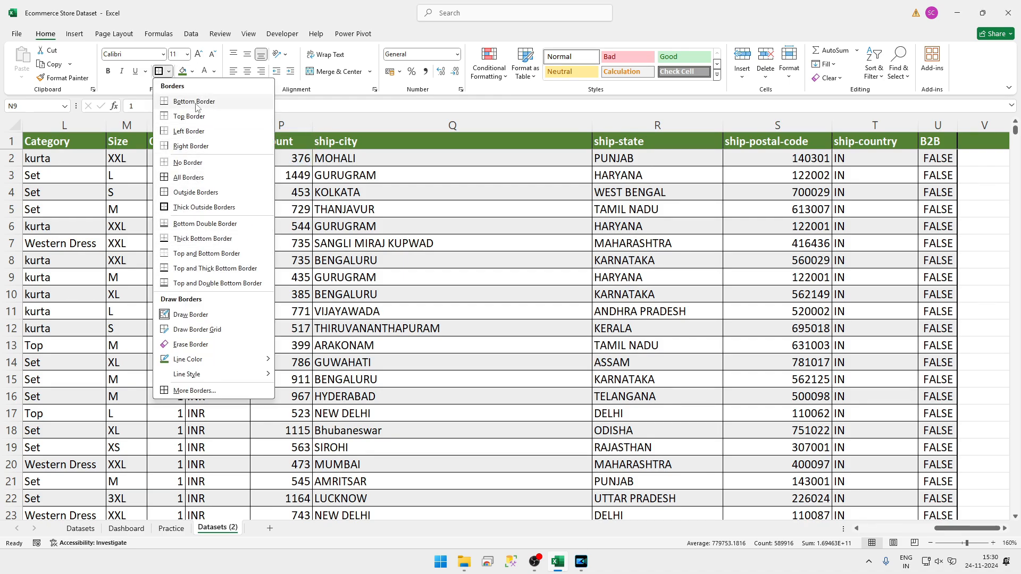
{"action": "left_click", "coordinate": [191, 165]}
{"action": "left_click", "coordinate": [190, 165]}
Step: Select the entire dataset from cell P6 and apply All Borders to it in the chosen green
{"action": "left_click", "coordinate": [305, 228]}
{"action": "key", "text": "ctrl+a"}
{"action": "key", "text": "alt"}
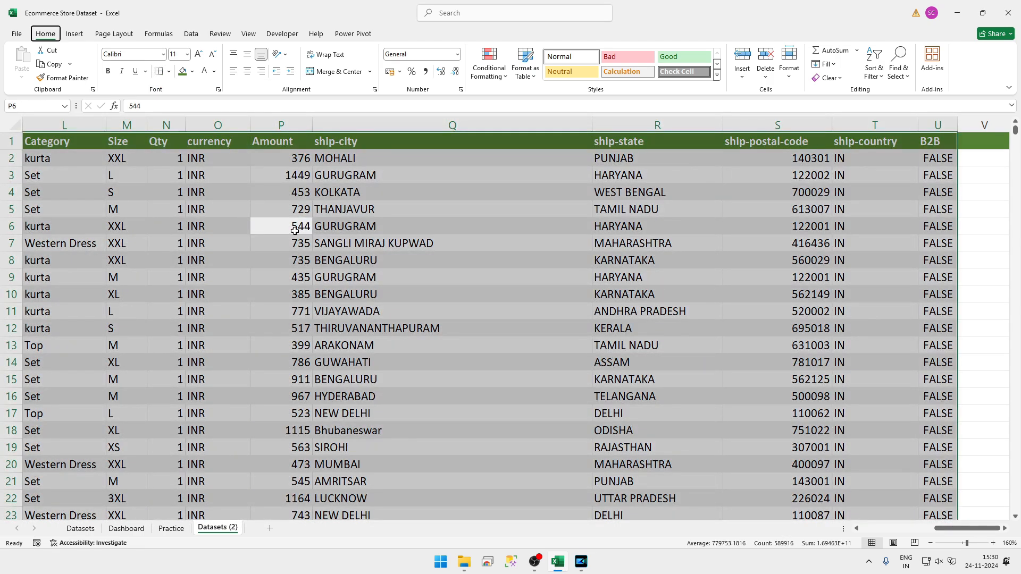
{"action": "key", "text": "h"}
{"action": "key", "text": "b"}
{"action": "key", "text": "a"}
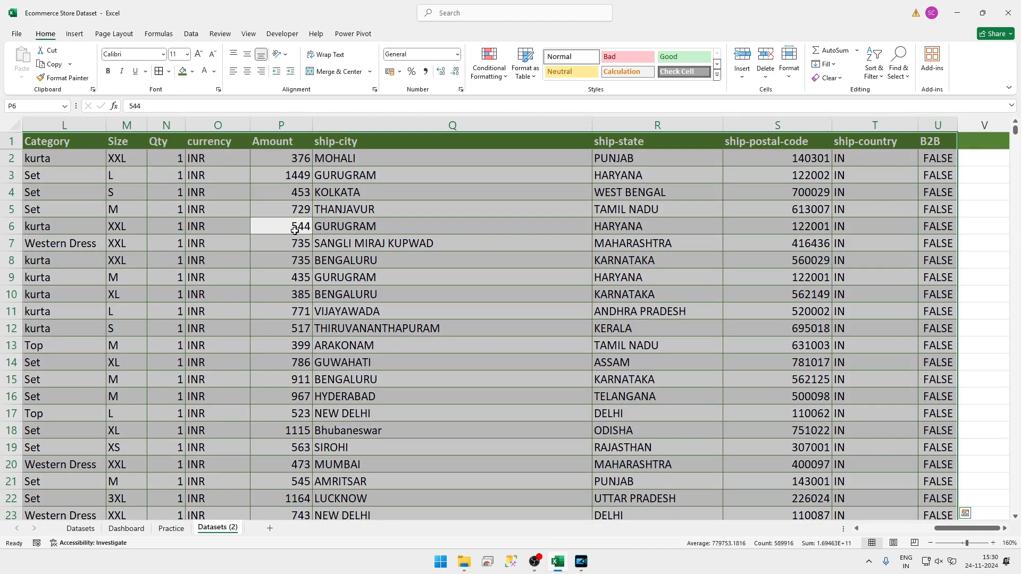
{"action": "left_click", "coordinate": [595, 253]}
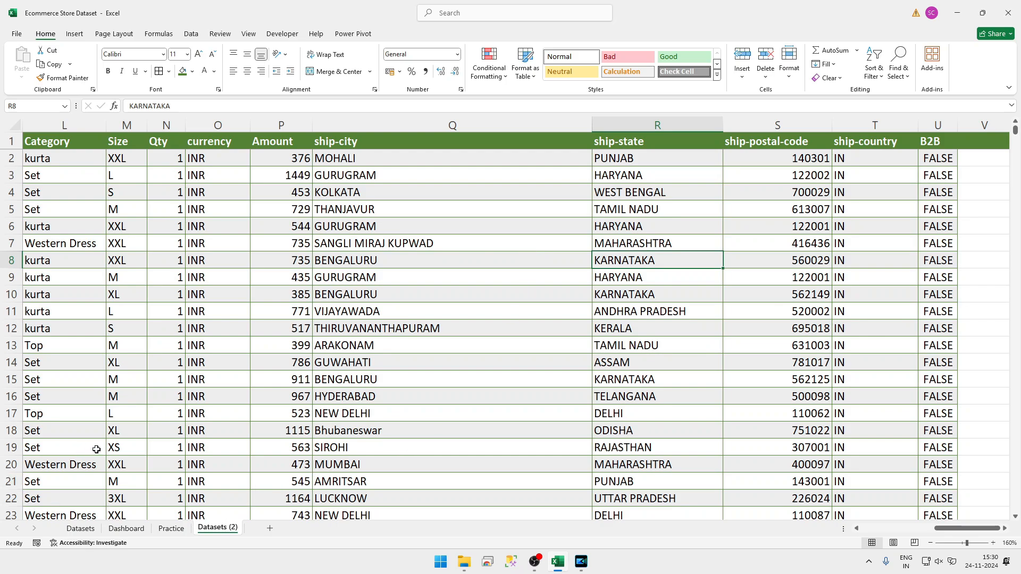
{"action": "right_click", "coordinate": [204, 529]}
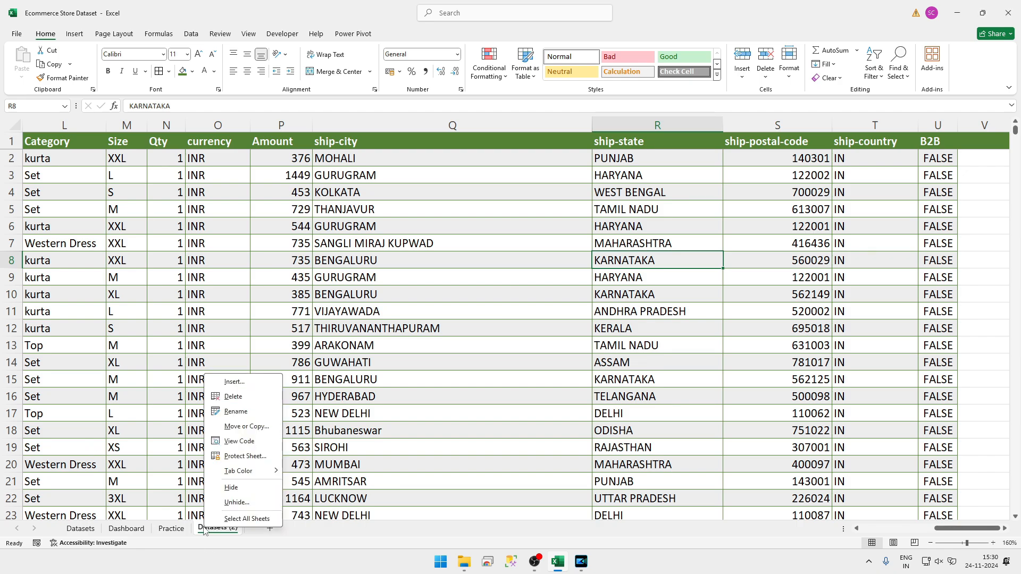
{"action": "left_click", "coordinate": [236, 411]}
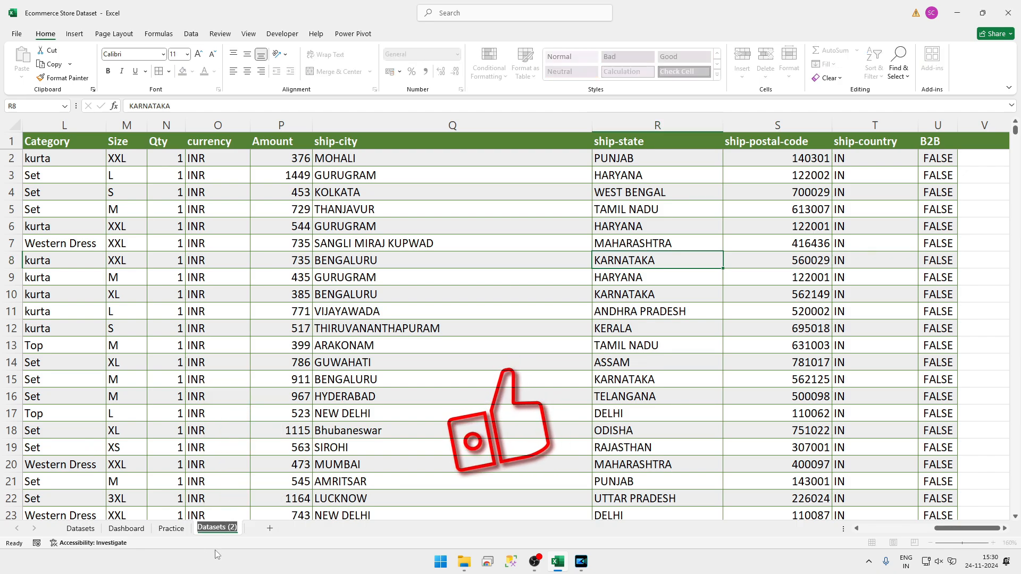
{"action": "key", "text": "Return"}
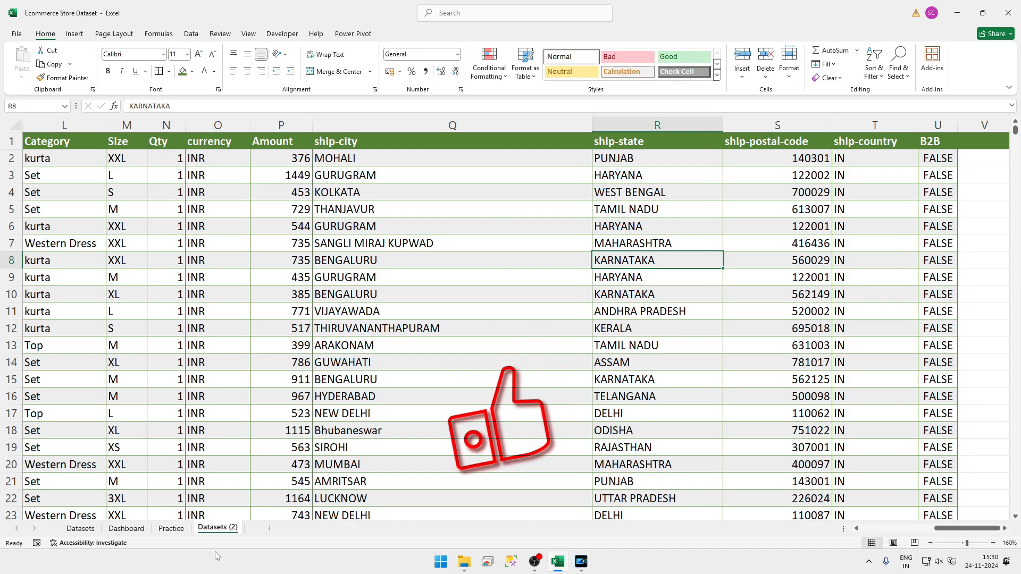
Step: Rename the Datasets (2) sheet as Duplicate_Datasets
{"action": "key", "text": "alt+h"}
{"action": "key", "text": "o"}
{"action": "key", "text": "r"}
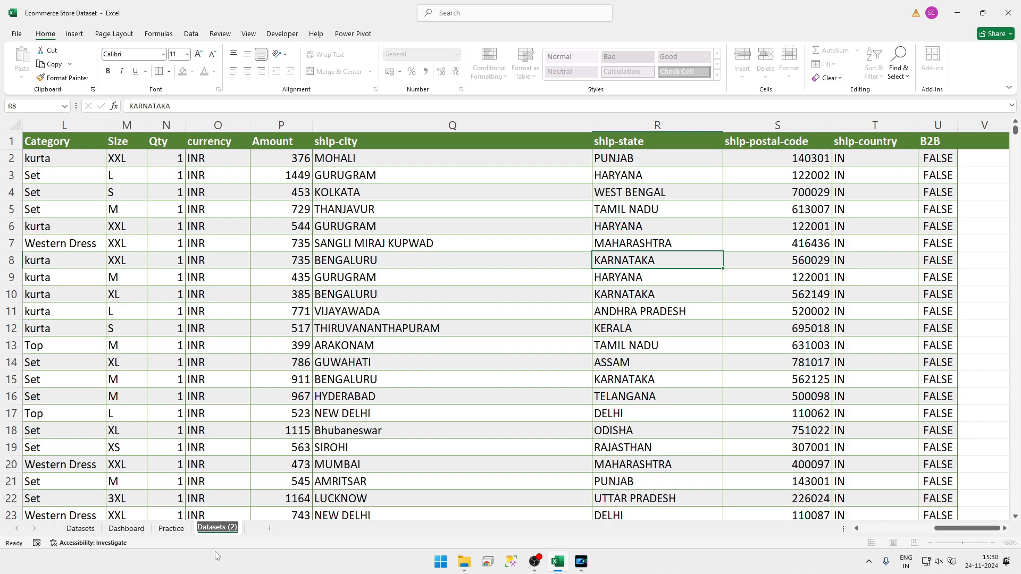
{"action": "type", "text": "Du"}
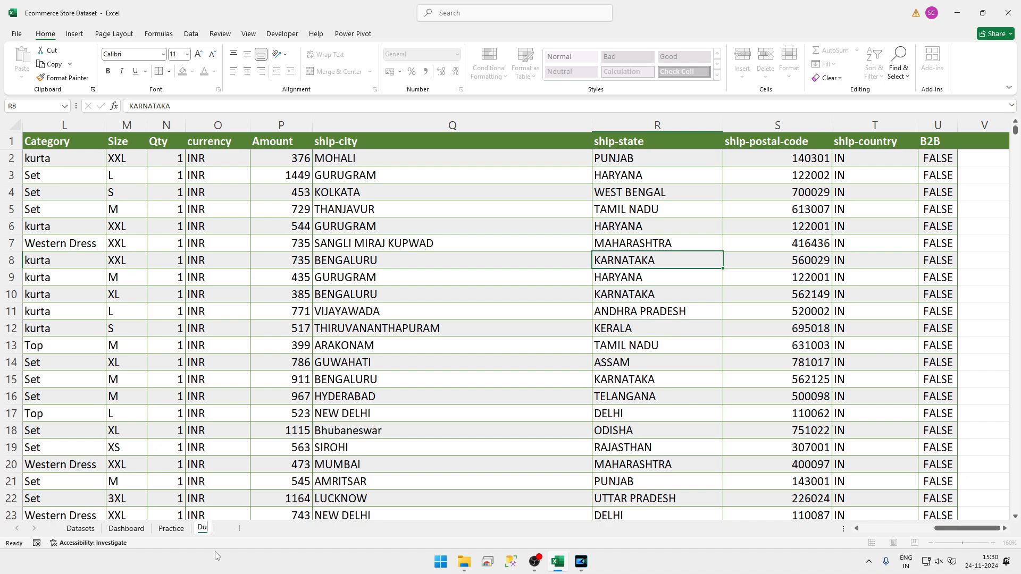
{"action": "type", "text": "plocate_Datasets"}
{"action": "key", "text": "Return"}
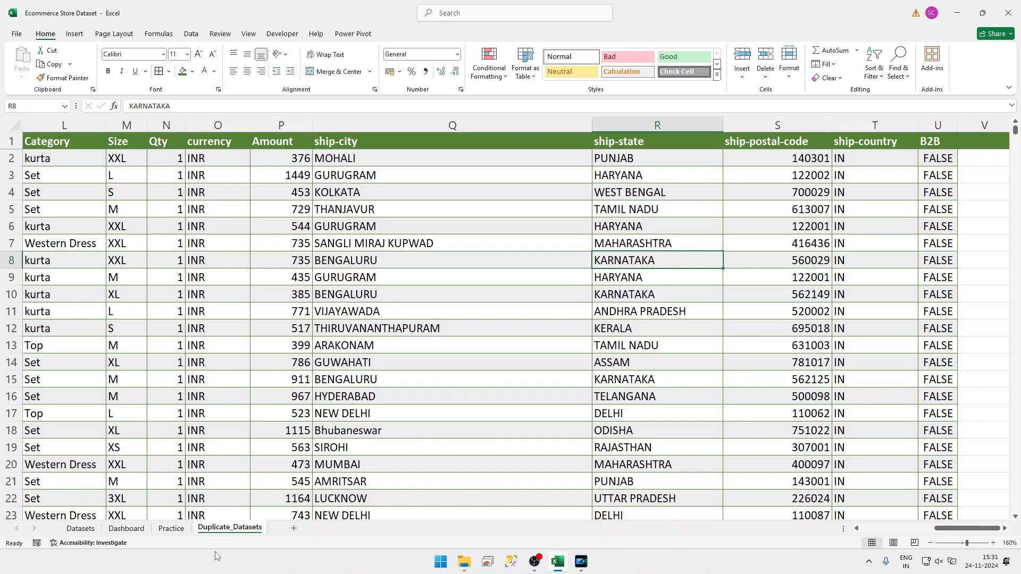
Step: Colour the Duplicate_Datasets sheet tab standard green and check it by switching to the Practice sheet and back
{"action": "right_click", "coordinate": [245, 531]}
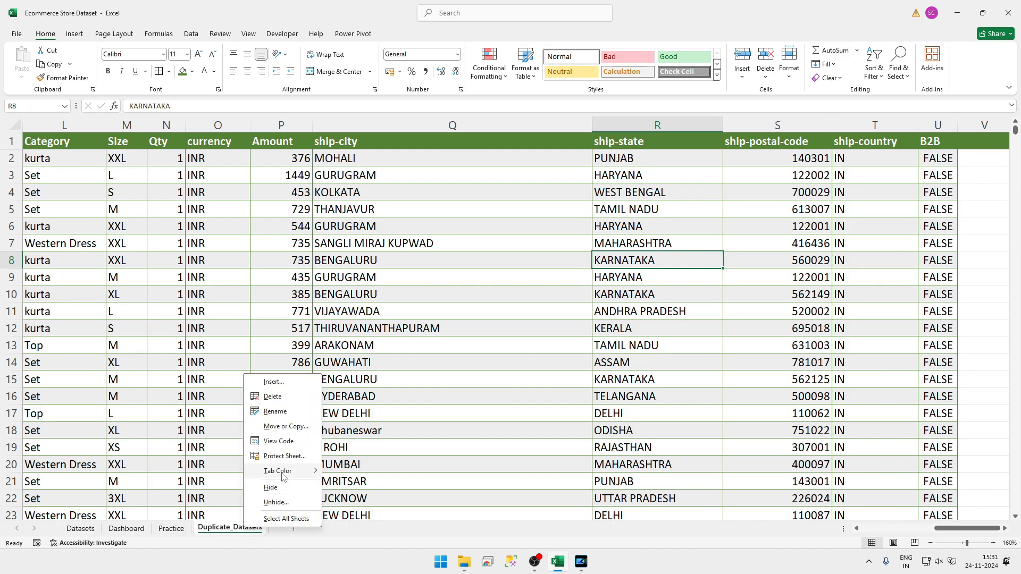
{"action": "mouse_move", "coordinate": [298, 471]}
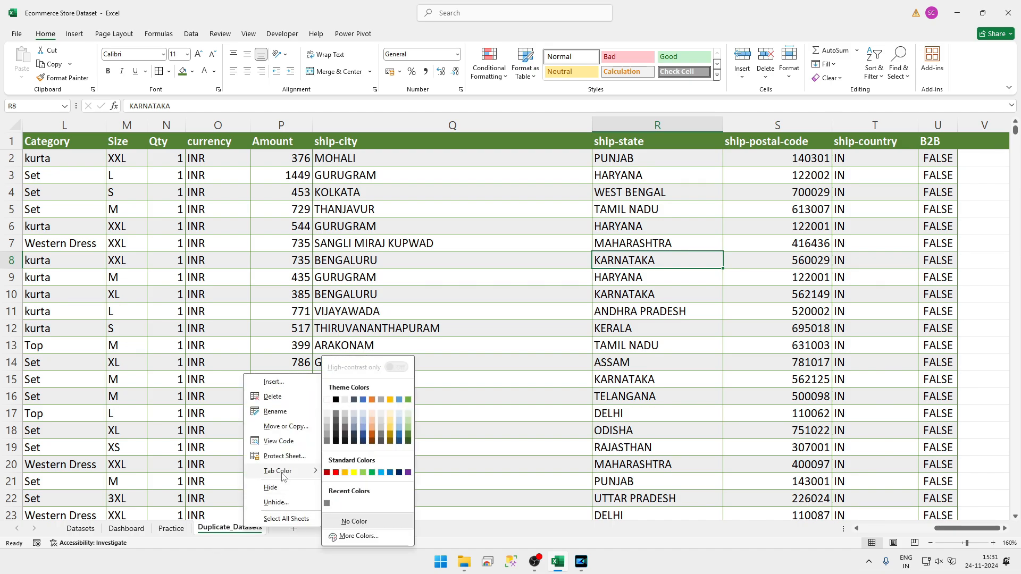
{"action": "left_click", "coordinate": [372, 472]}
{"action": "left_click", "coordinate": [171, 528]}
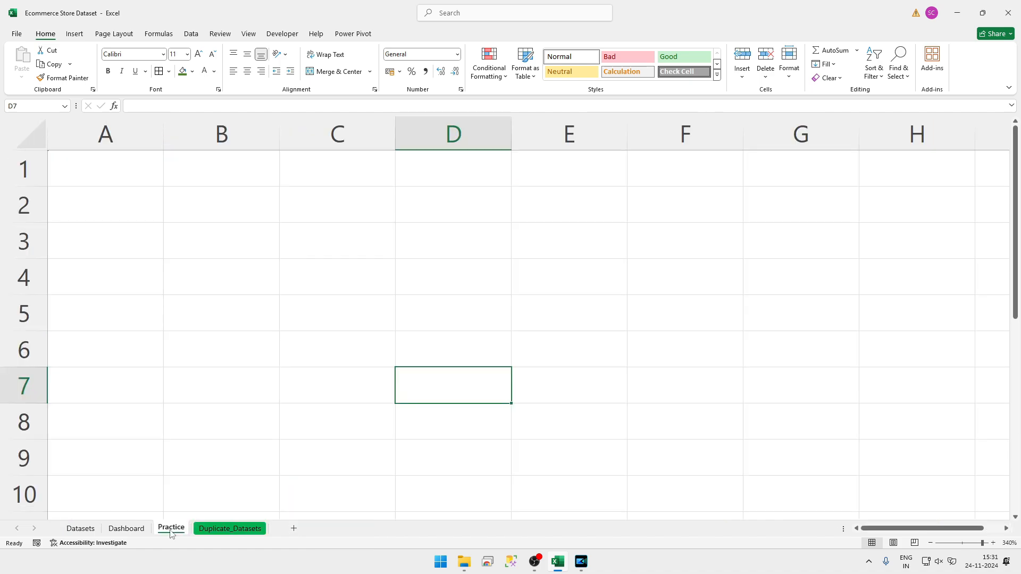
{"action": "left_click", "coordinate": [225, 531]}
{"action": "left_click", "coordinate": [173, 529]}
{"action": "left_click", "coordinate": [202, 532]}
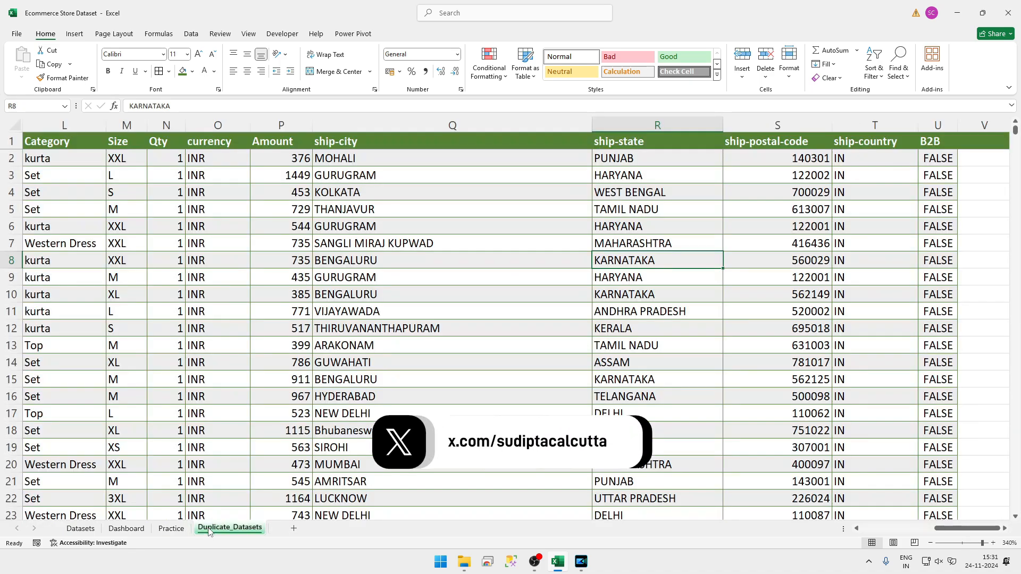
Step: Hide the Duplicate_Datasets sheet and unhide it again, ending on cell P16
{"action": "right_click", "coordinate": [226, 529]}
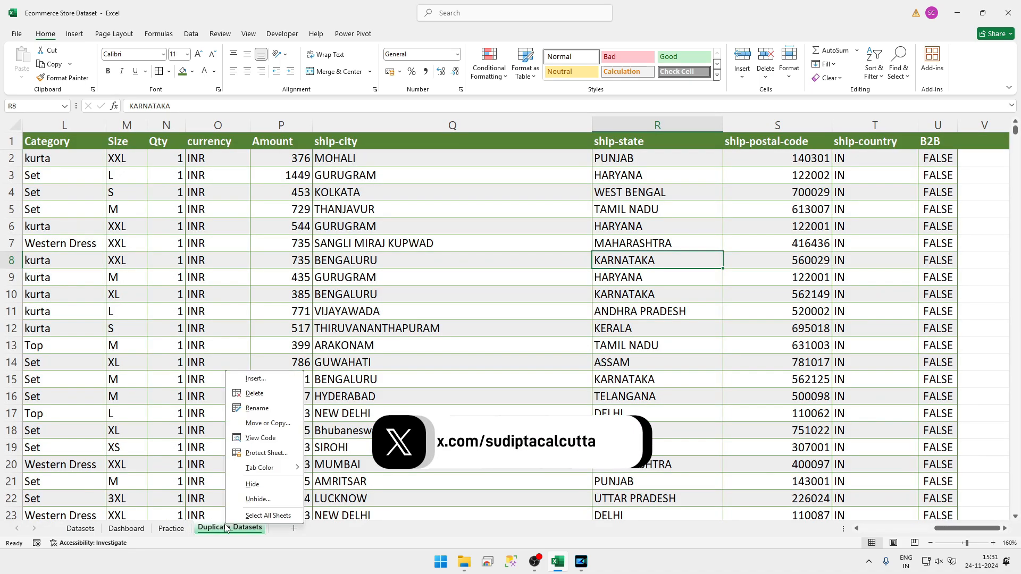
{"action": "left_click", "coordinate": [252, 484]}
{"action": "right_click", "coordinate": [190, 533]}
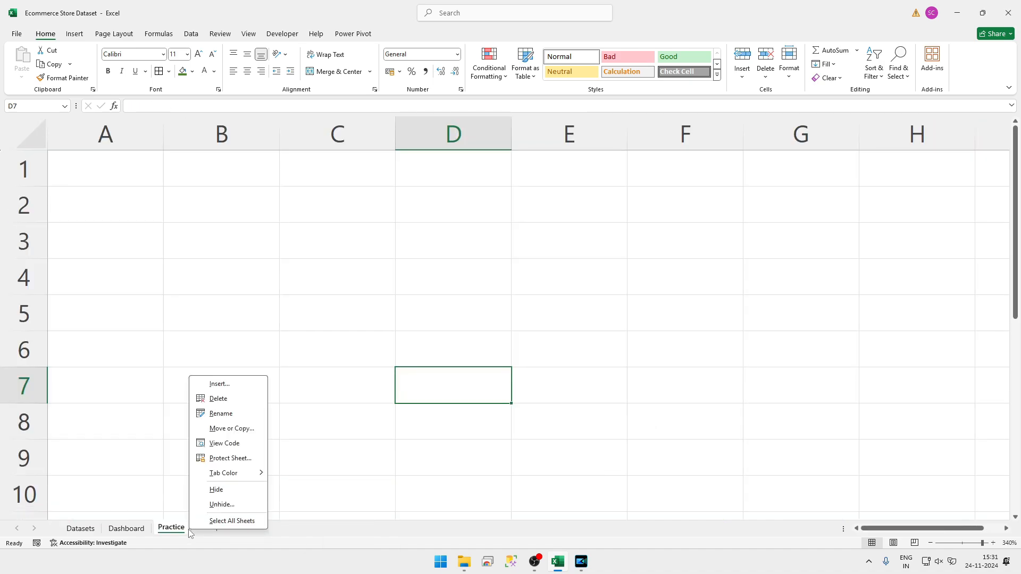
{"action": "left_click", "coordinate": [224, 504]}
{"action": "scroll", "coordinate": [208, 514], "scroll_direction": "down", "scroll_amount": 1}
{"action": "scroll", "coordinate": [202, 497], "scroll_direction": "up", "scroll_amount": 1}
{"action": "scroll", "coordinate": [178, 479], "scroll_direction": "down", "scroll_amount": 1}
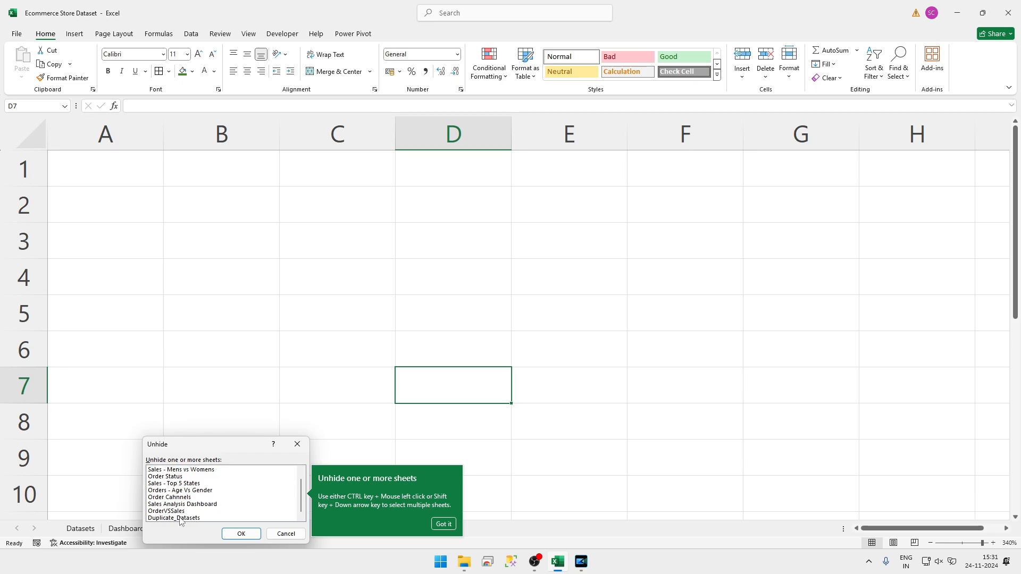
{"action": "double_click", "coordinate": [181, 518]}
{"action": "left_click", "coordinate": [271, 393]}
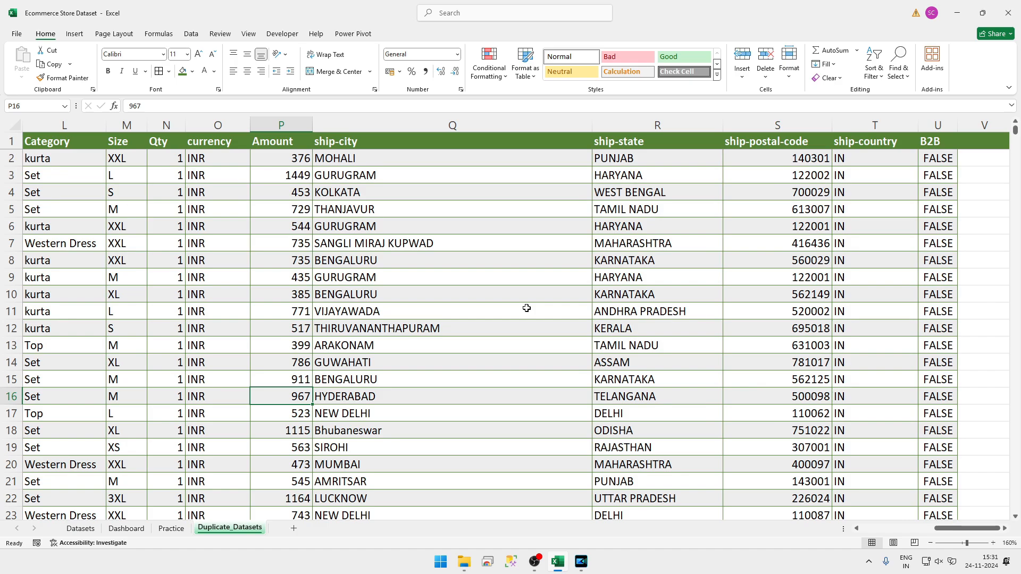
Step: Go to header cell A1 and jump along row 1 to the last header, B2B
{"action": "key", "text": "ctrl+Home"}
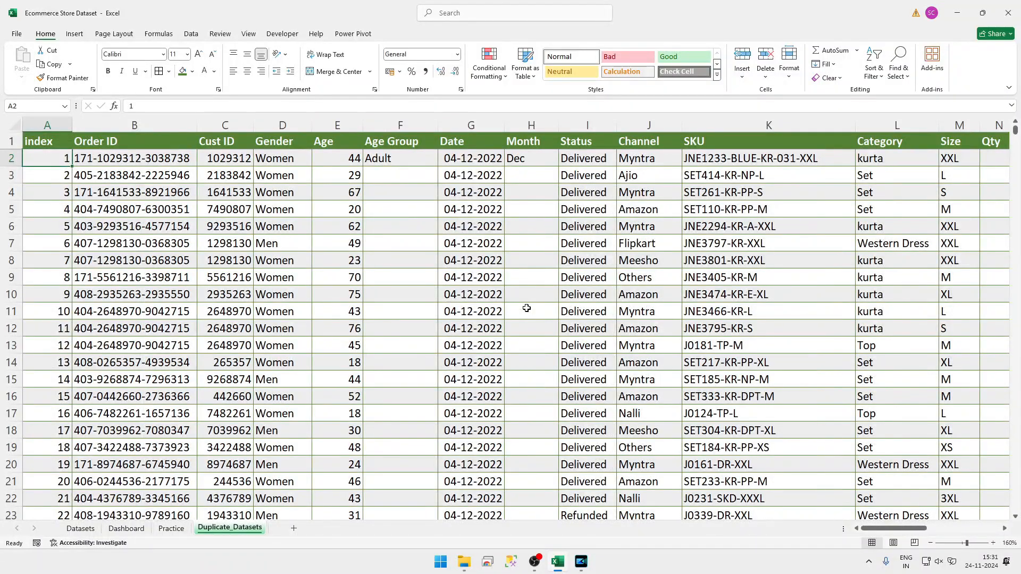
{"action": "key", "text": "Up"}
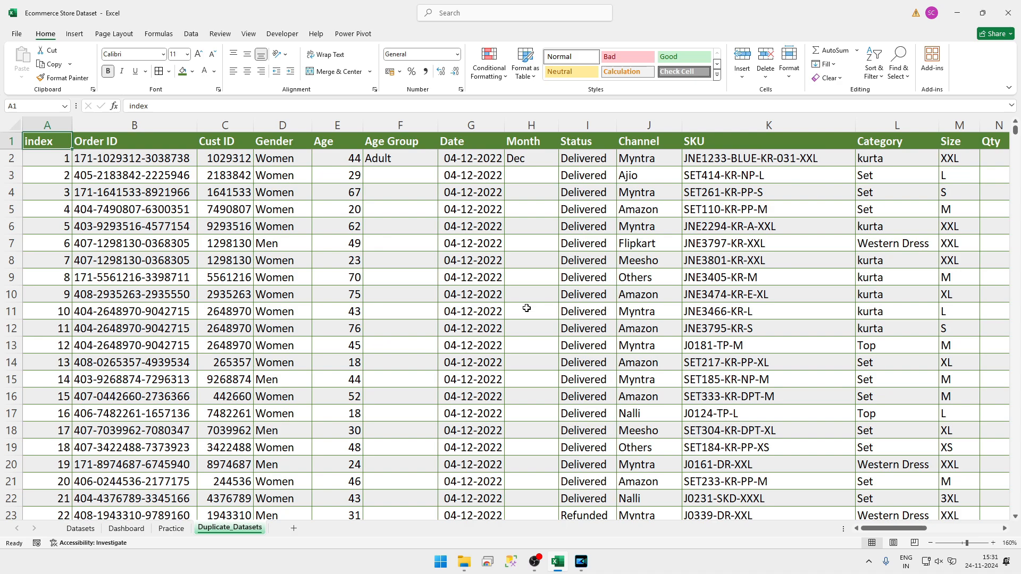
{"action": "key", "text": "ctrl+Right"}
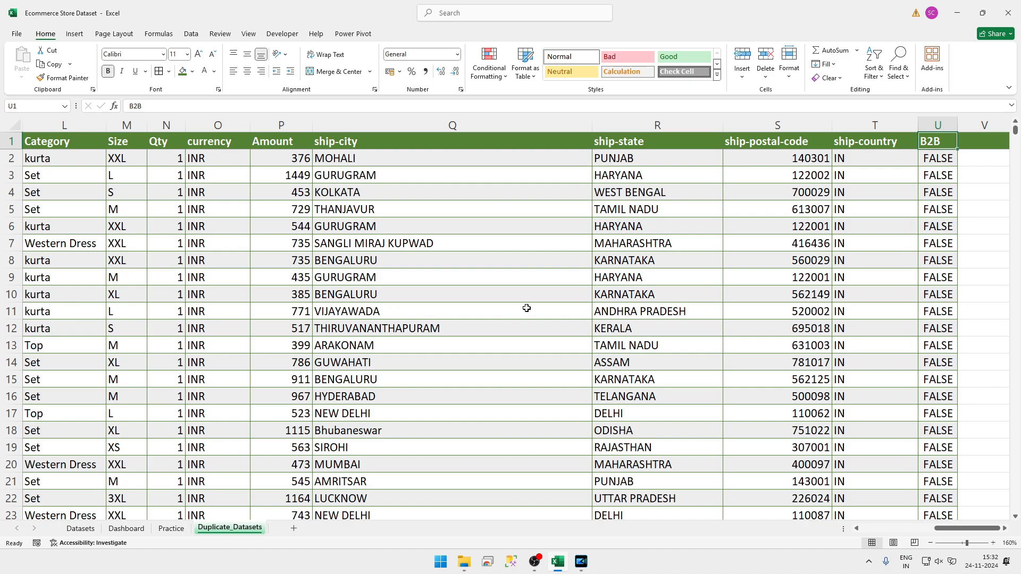
{"action": "right_click", "coordinate": [234, 528]}
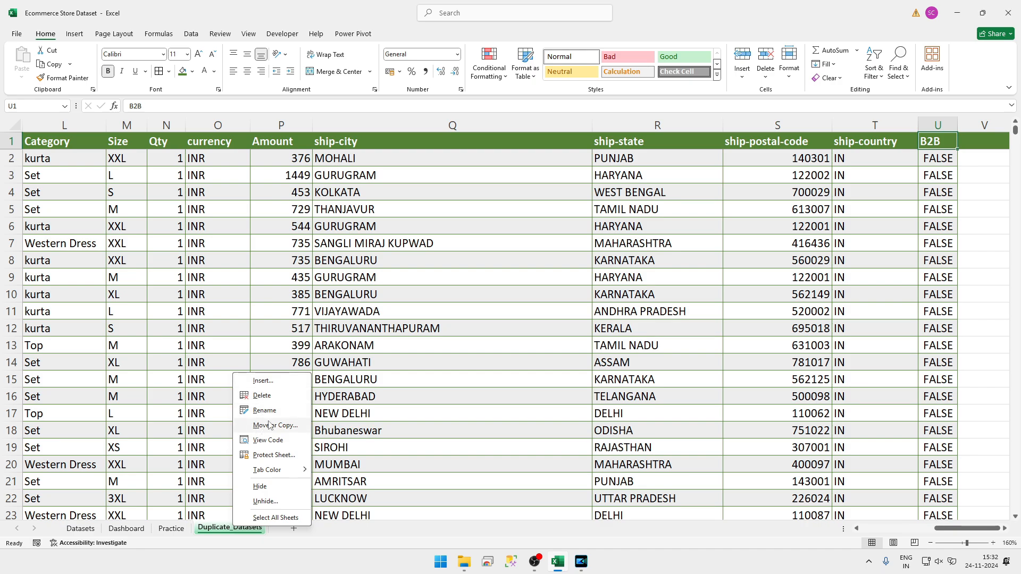
{"action": "left_click", "coordinate": [401, 399]}
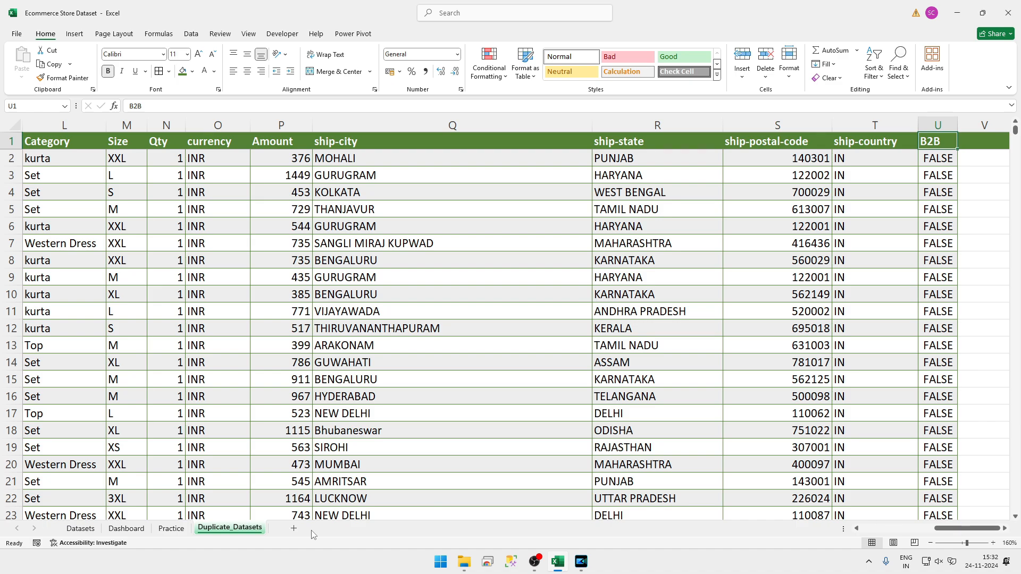
Step: Centre the contents of the index column A in the Duplicate_Datasets sheet
{"action": "key", "text": "ctrl+Home"}
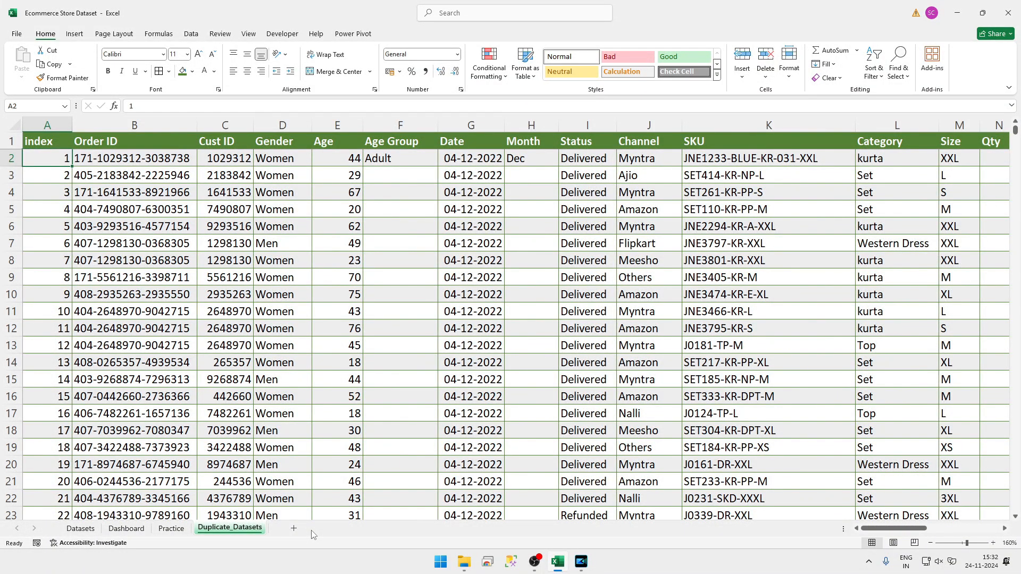
{"action": "left_click", "coordinate": [63, 118]}
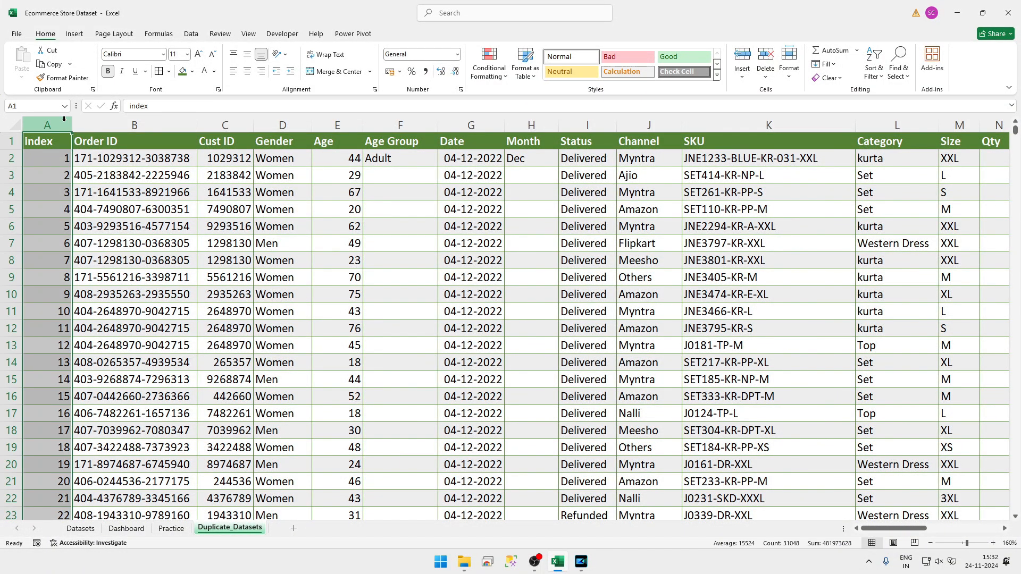
{"action": "left_click", "coordinate": [246, 71]}
Step: Examine the age-group formula in cell F2 and the blank cells below it in the Age Group column
{"action": "left_click", "coordinate": [368, 170]}
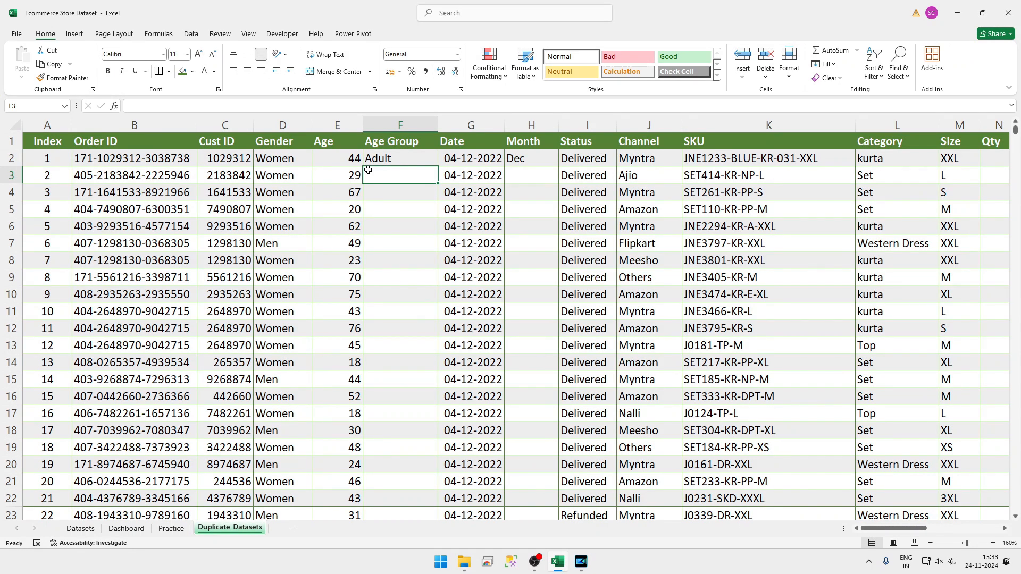
{"action": "key", "text": "Up"}
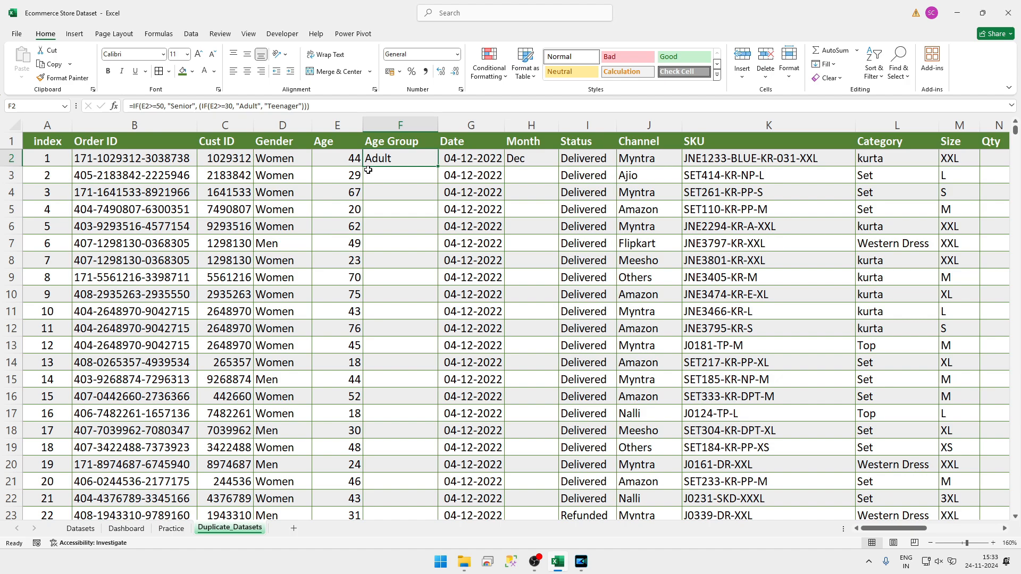
{"action": "left_click", "coordinate": [368, 170]}
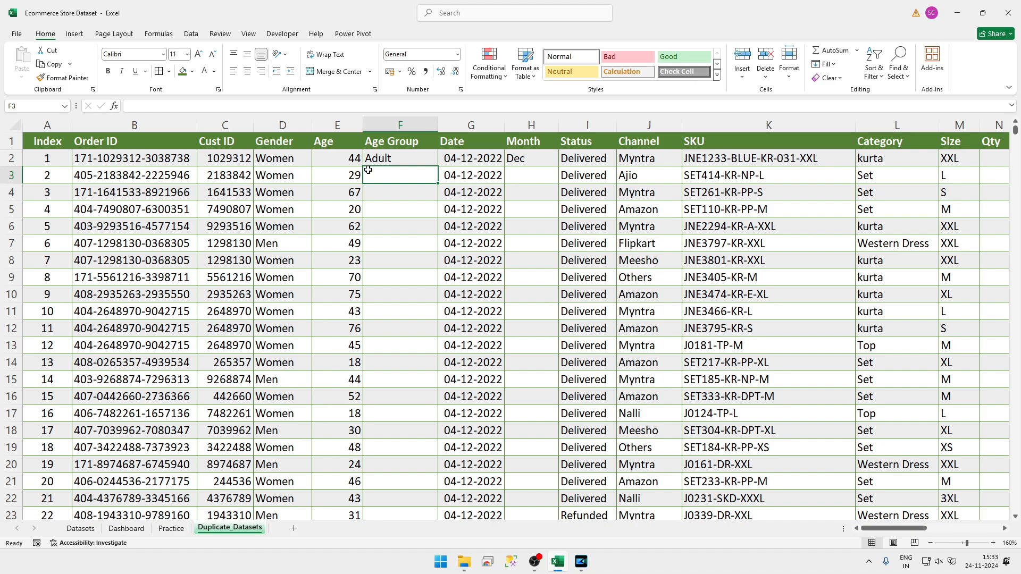
{"action": "left_click", "coordinate": [400, 125]}
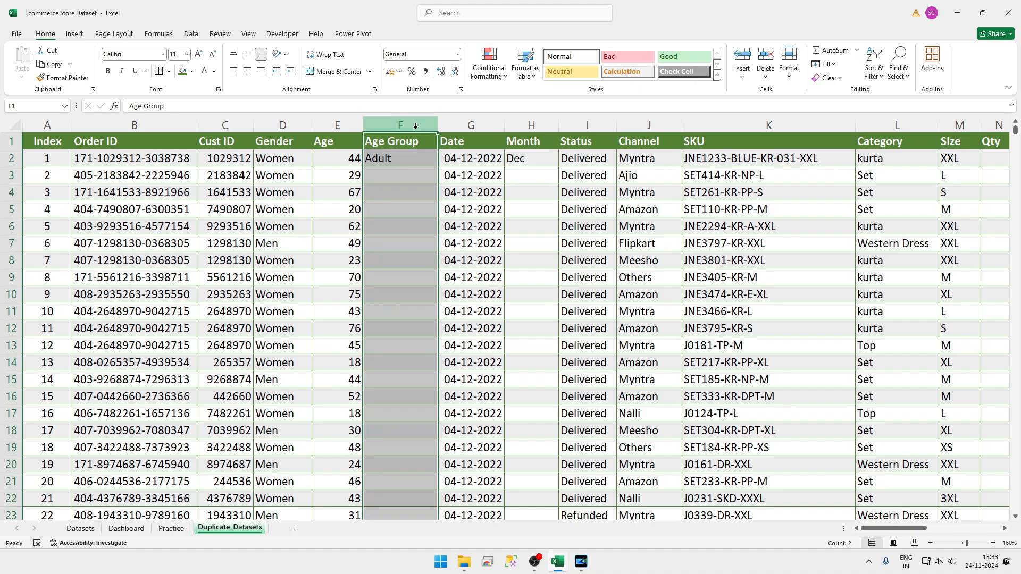
{"action": "left_click", "coordinate": [376, 178]}
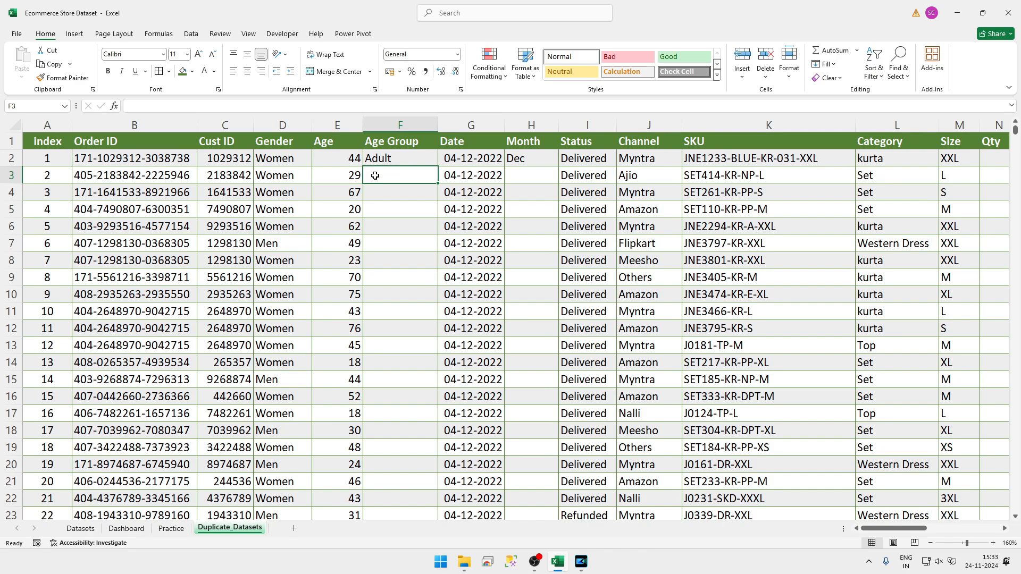
{"action": "key", "text": "Up"}
{"action": "key", "text": "Down"}
{"action": "key", "text": "Up"}
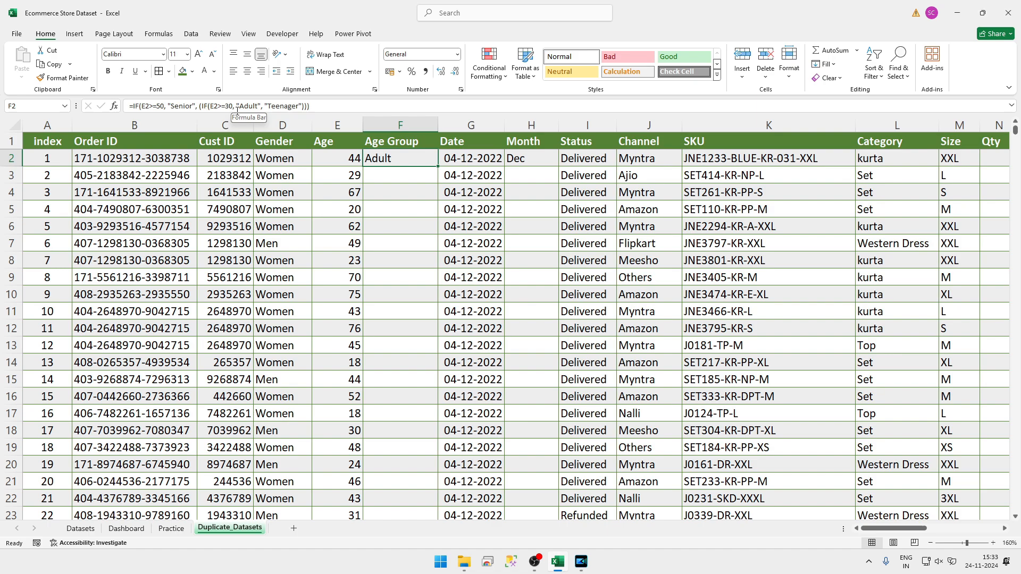
{"action": "left_click", "coordinate": [405, 176]}
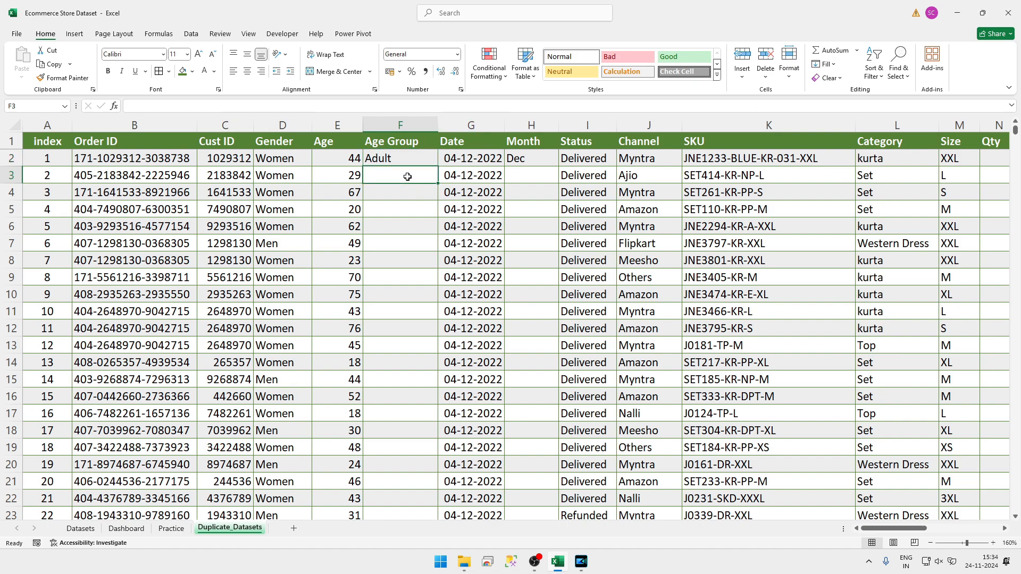
Step: Switch to Notepad, place its window over the sheet's upper rows and enlarge its text to 250%
{"action": "key", "text": "super"}
{"action": "type", "text": "no"}
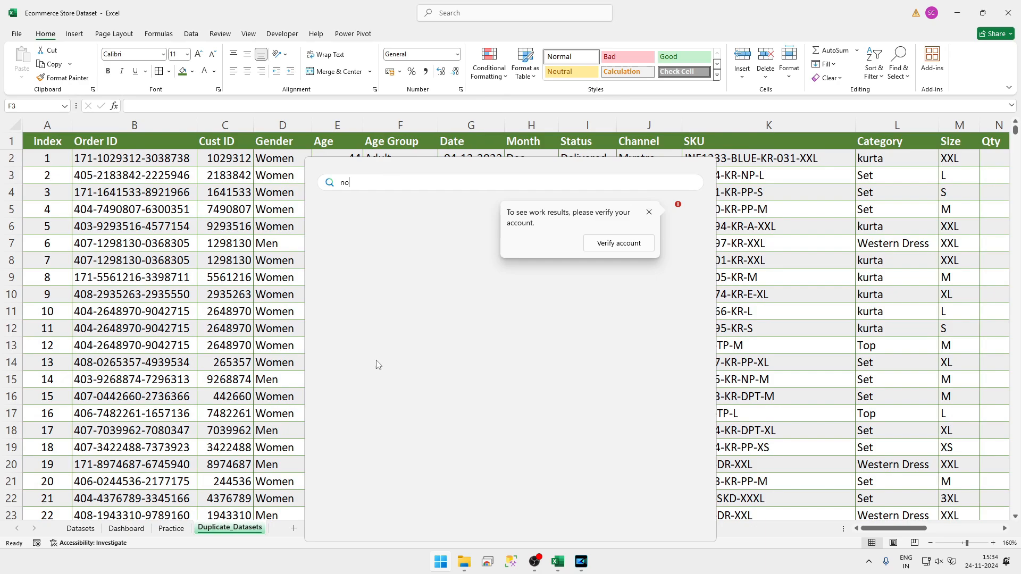
{"action": "key", "text": "Escape"}
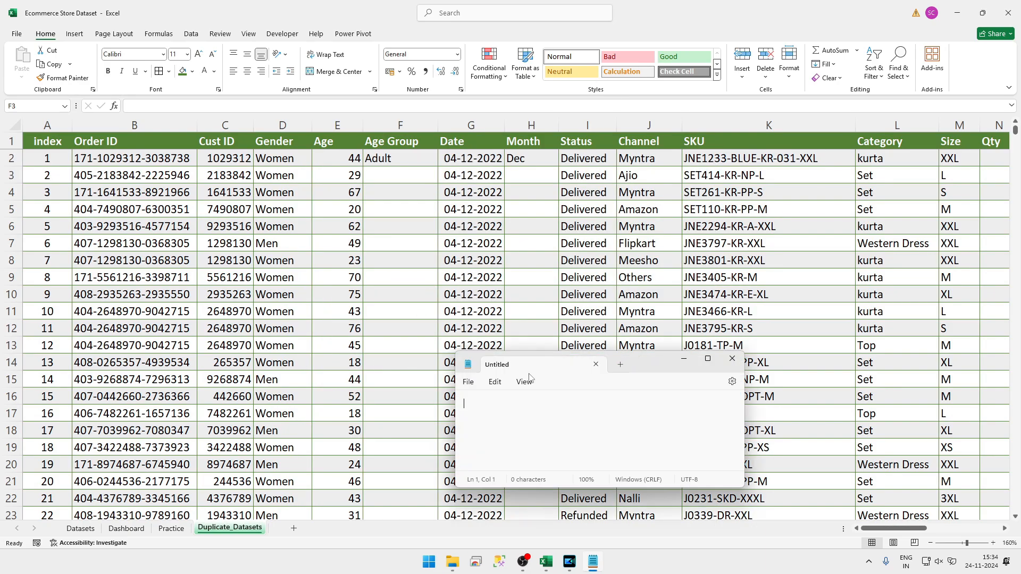
{"action": "left_click_drag", "start_coordinate": [639, 359], "coordinate": [565, 139]}
{"action": "scroll", "coordinate": [440, 198], "scroll_direction": "up", "scroll_amount": 5, "text": "ctrl"}
Step: Write the first age rule ">=50 = Senior" in the note
{"action": "type", "text": ">="}
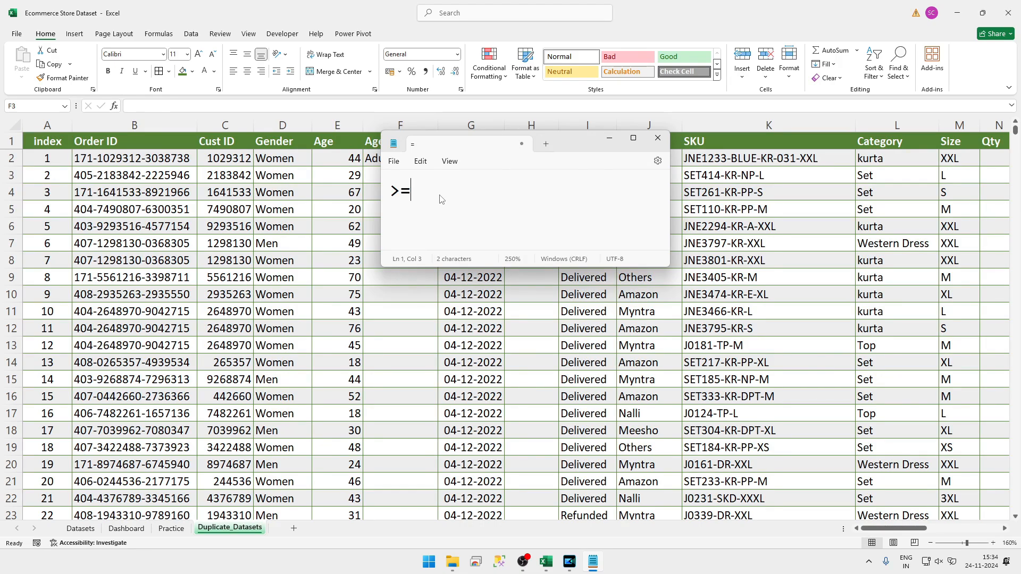
{"action": "type", "text": "50 = Senoi"}
{"action": "key", "text": "BackSpace"}
{"action": "key", "text": "BackSpace"}
{"action": "type", "text": "ior"}
Step: Add the second age rule ">=30 = Adult" on a new line of the note
{"action": "key", "text": "Return"}
{"action": "type", "text": "<="}
{"action": "key", "text": "BackSpace"}
{"action": "key", "text": "BackSpace"}
{"action": "type", "text": "<"}
{"action": "key", "text": "BackSpace"}
{"action": "type", "text": ">"}
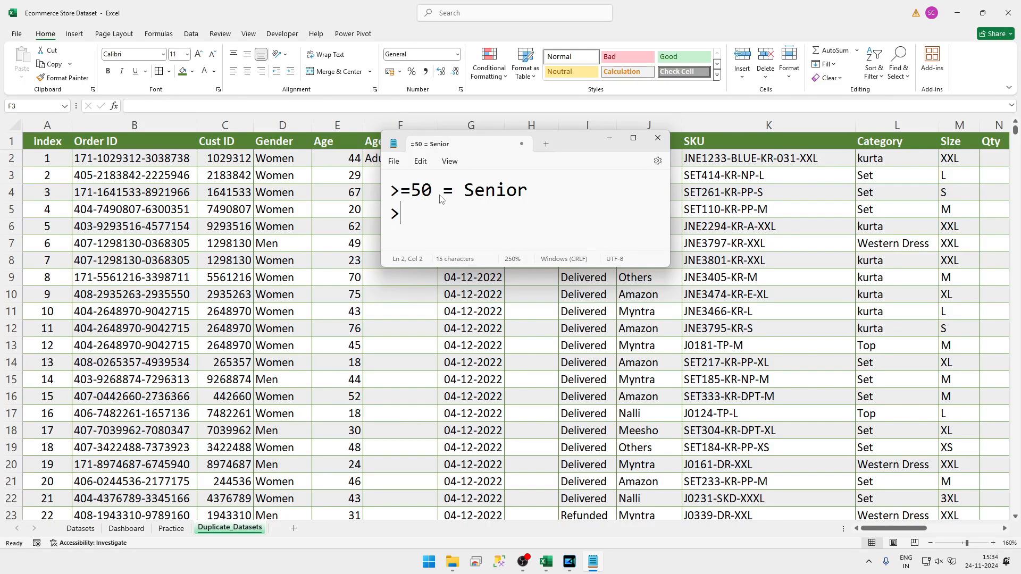
{"action": "type", "text": "=30 = Adut"}
{"action": "key", "text": "BackSpace"}
{"action": "type", "text": "lt"}
Step: Add the third age rule "< = Teenager" on its own line of the note
{"action": "key", "text": "Return"}
{"action": "type", "text": "<"}
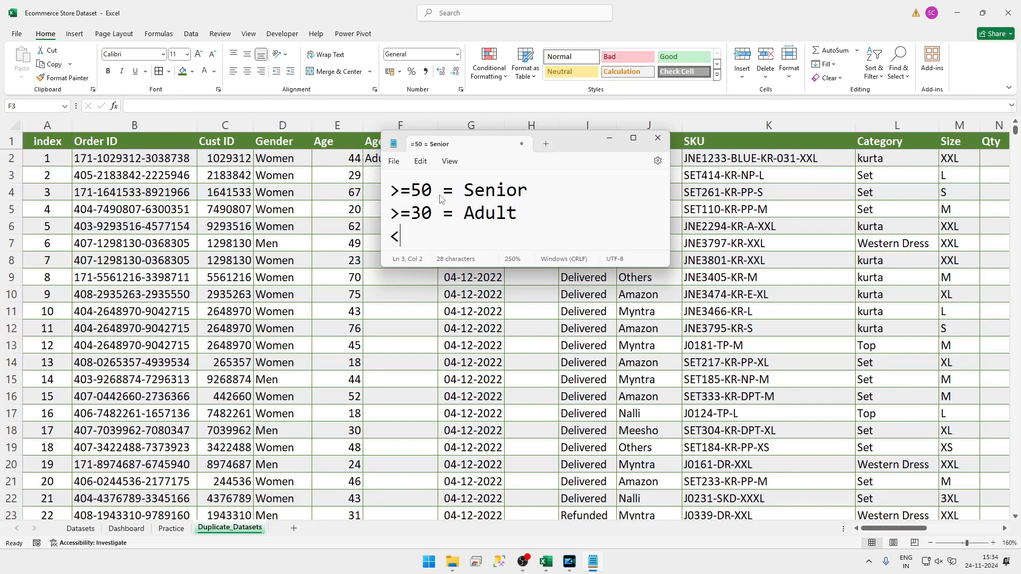
{"action": "type", "text": " = Teenager"}
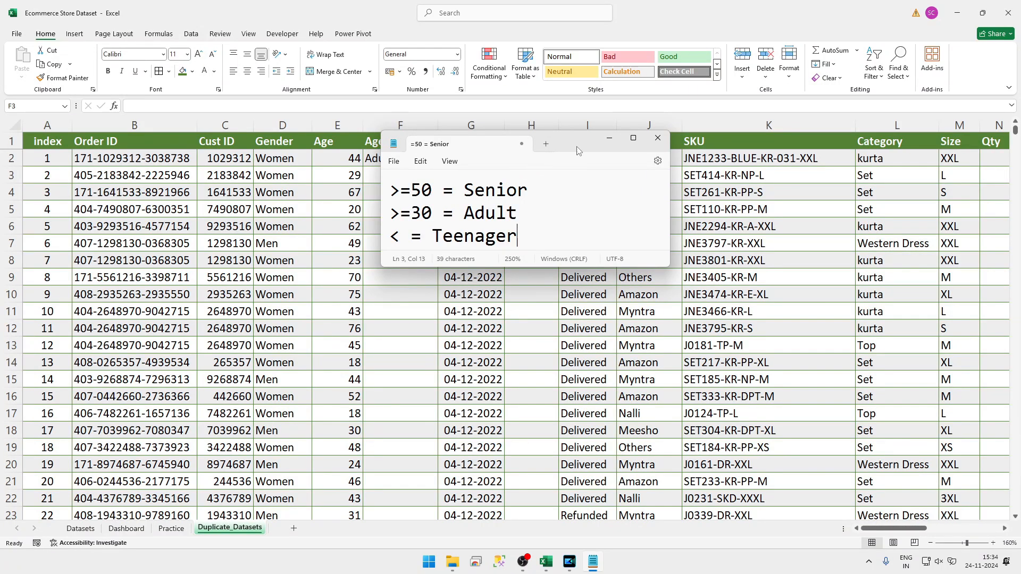
Step: Move and heighten the note window, then add the lines "this IF function" and "I have to use" below the rules
{"action": "left_click_drag", "start_coordinate": [577, 150], "coordinate": [713, 218]}
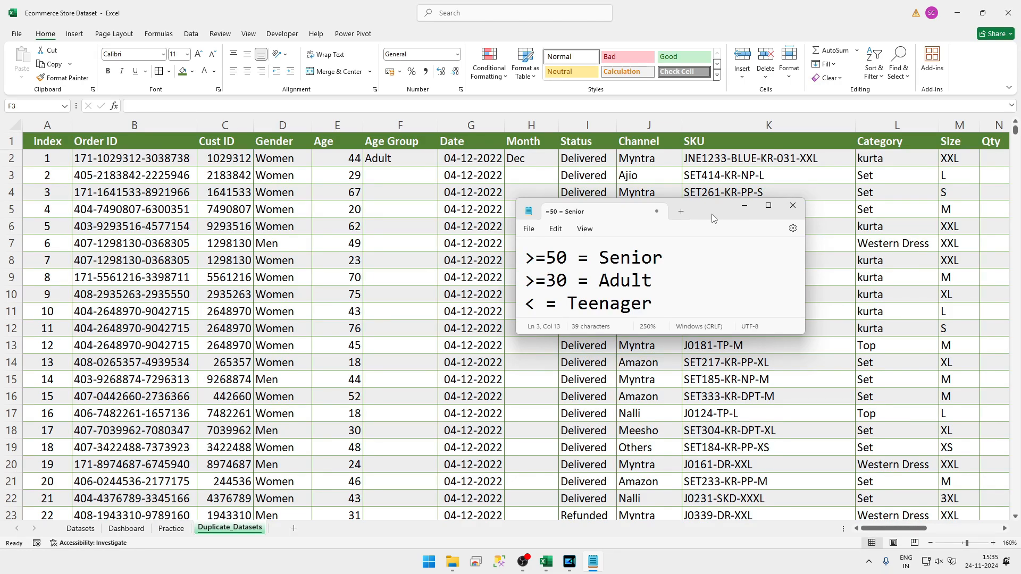
{"action": "left_click_drag", "start_coordinate": [647, 334], "coordinate": [646, 414]}
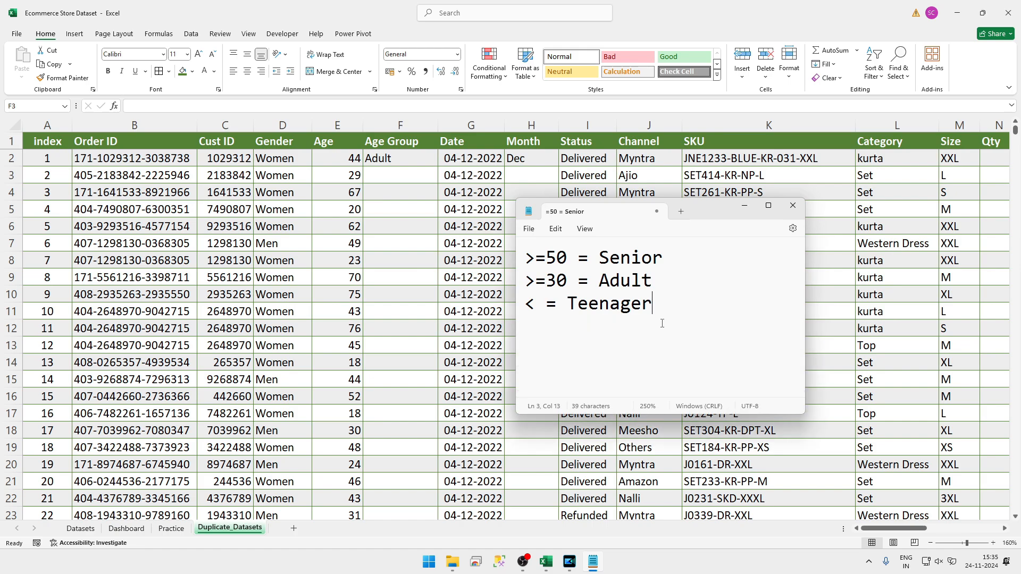
{"action": "key", "text": "Return"}
{"action": "key", "text": "Return"}
{"action": "type", "text": "this IF function"}
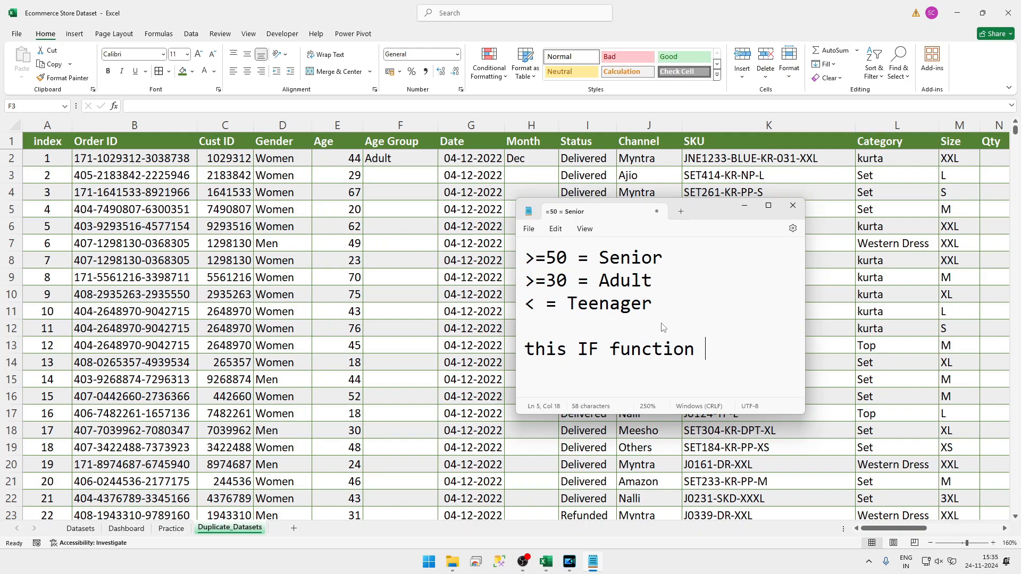
{"action": "key", "text": "Return"}
{"action": "type", "text": "I have to use"}
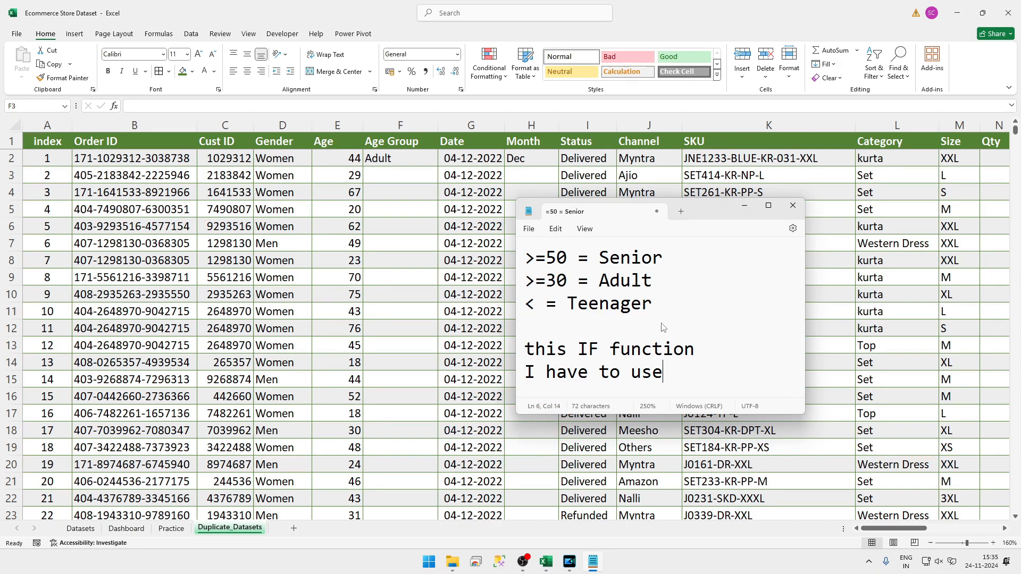
Step: Move the note aside, return to Excel and start the formula =IF(E3>=50,"Senior", in cell F3
{"action": "left_click_drag", "start_coordinate": [712, 210], "coordinate": [802, 175]}
{"action": "left_click", "coordinate": [407, 177]}
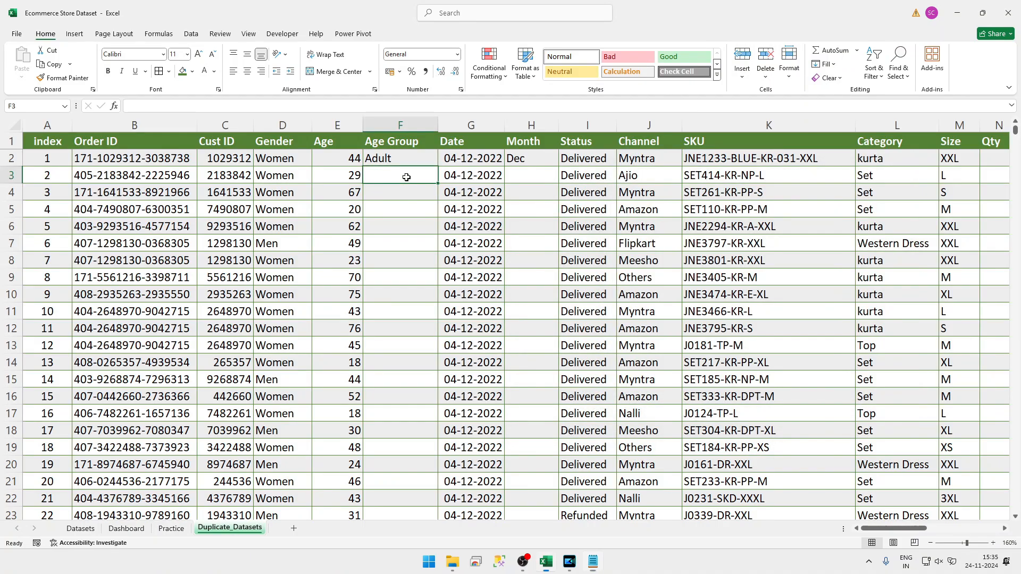
{"action": "type", "text": "[="}
{"action": "key", "text": "BackSpace"}
{"action": "key", "text": "BackSpace"}
{"action": "type", "text": "="}
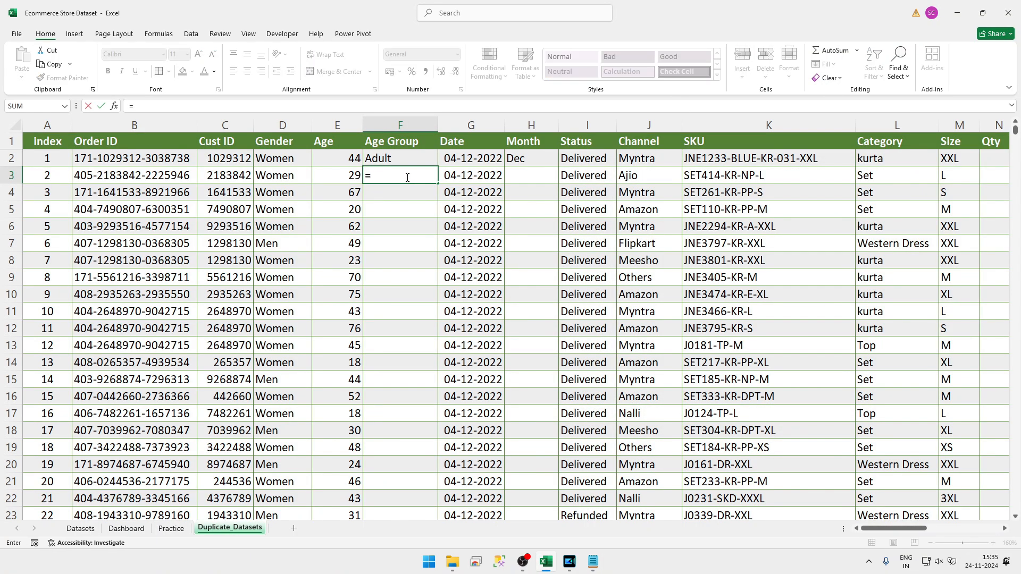
{"action": "type", "text": "if"}
{"action": "key", "text": "Tab"}
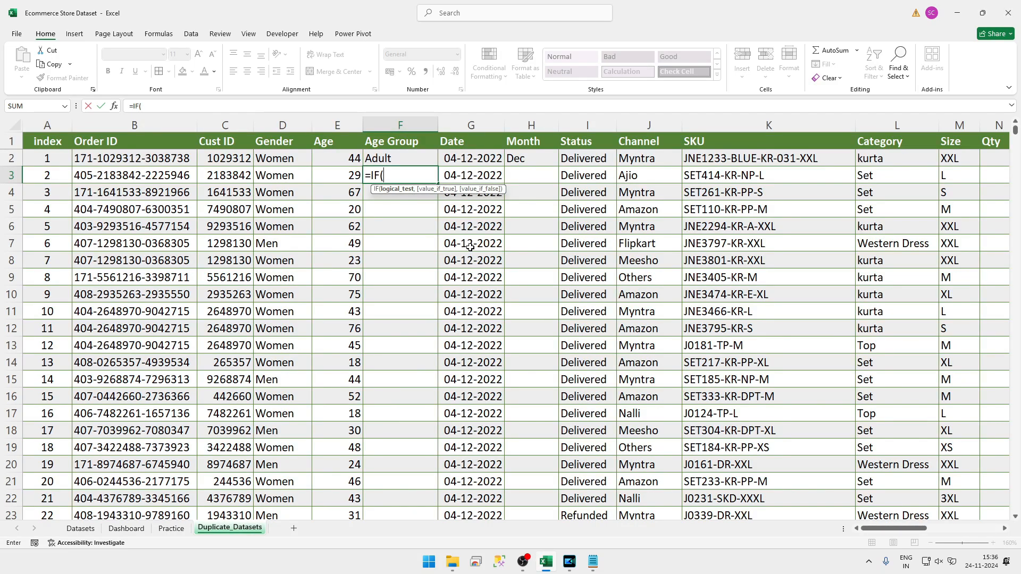
{"action": "key", "text": "Left"}
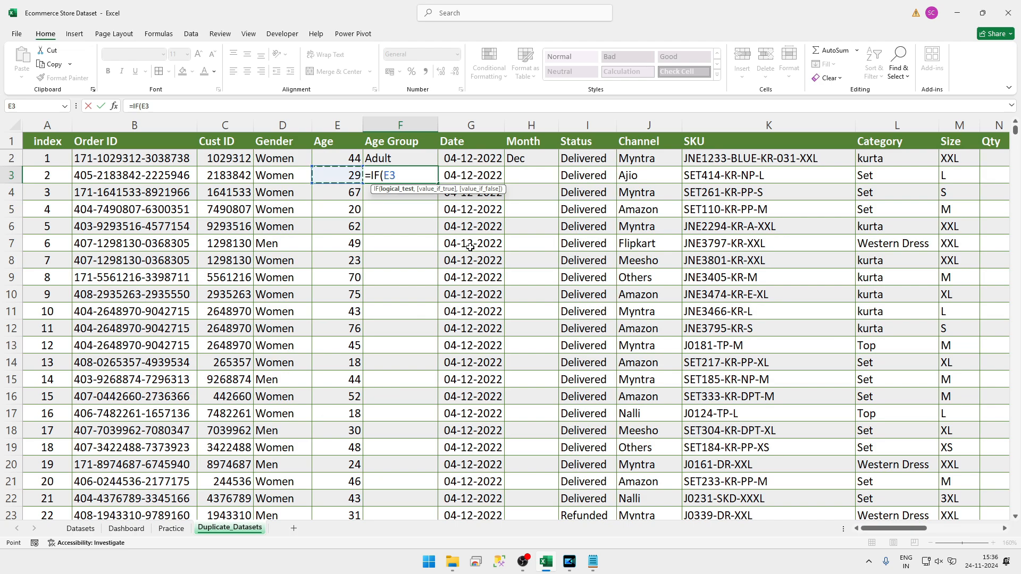
{"action": "type", "text": ">=50,"}
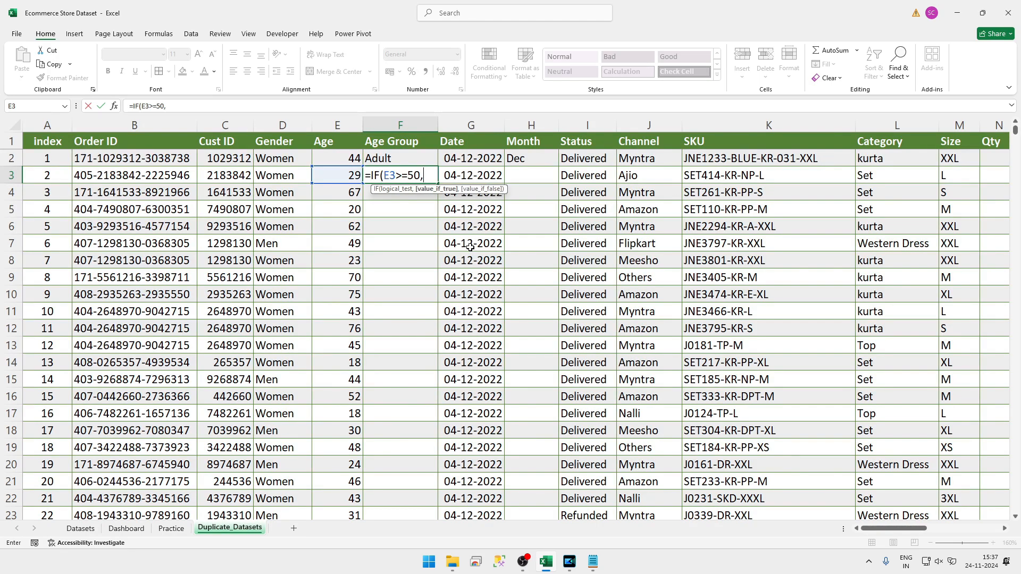
{"action": "type", "text": "\"Senior\""}
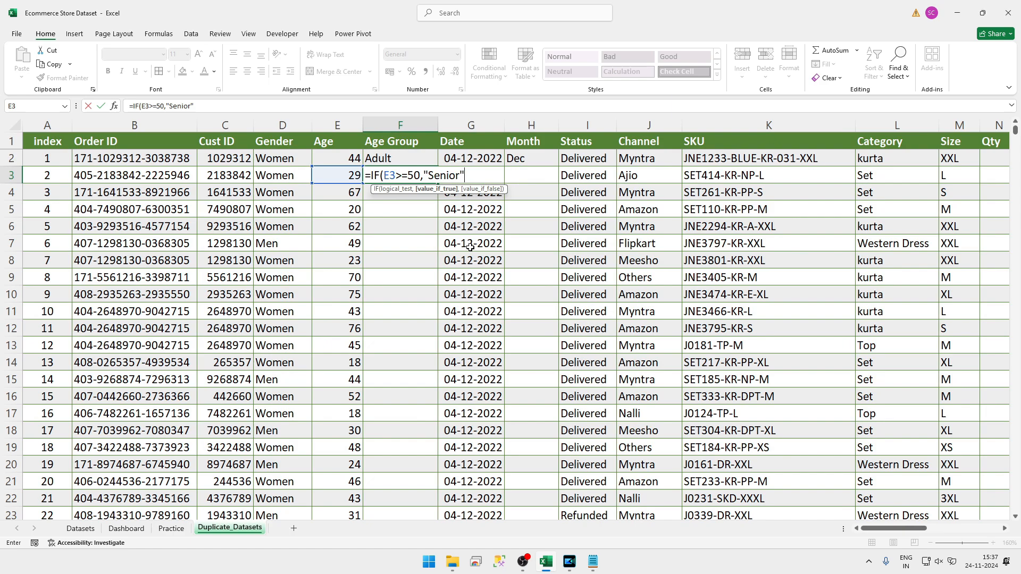
{"action": "type", "text": ","}
Step: Consult the age rules in the note and nest a second IF testing E3>= in the F3 formula
{"action": "left_click", "coordinate": [592, 562]}
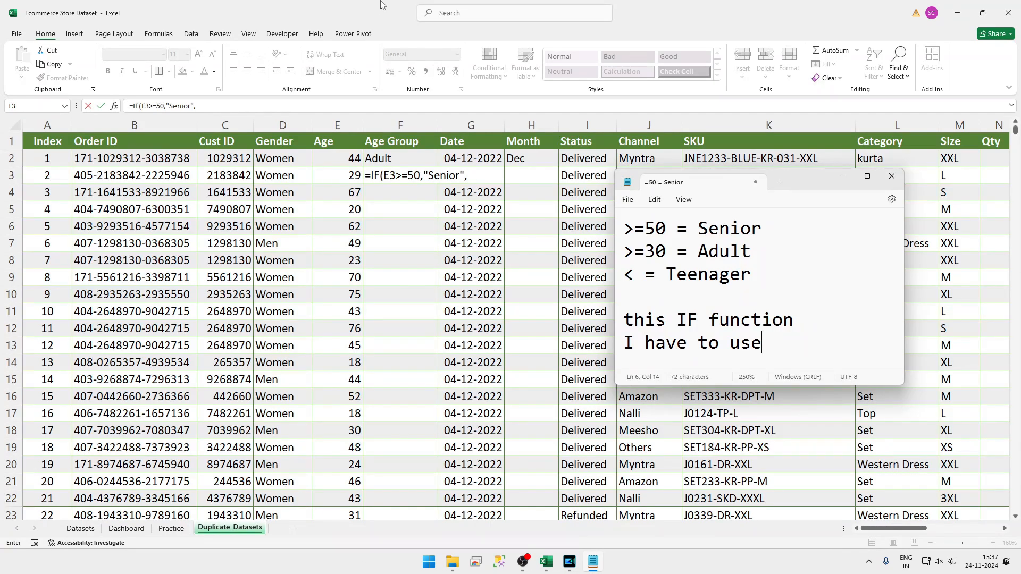
{"action": "left_click", "coordinate": [457, 195]}
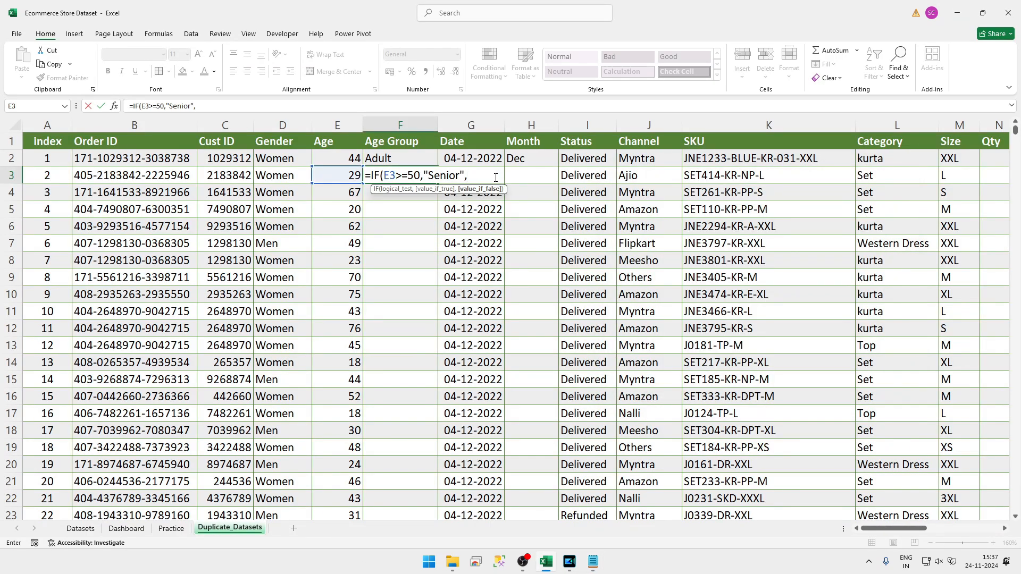
{"action": "type", "text": "if"}
{"action": "key", "text": "Tab"}
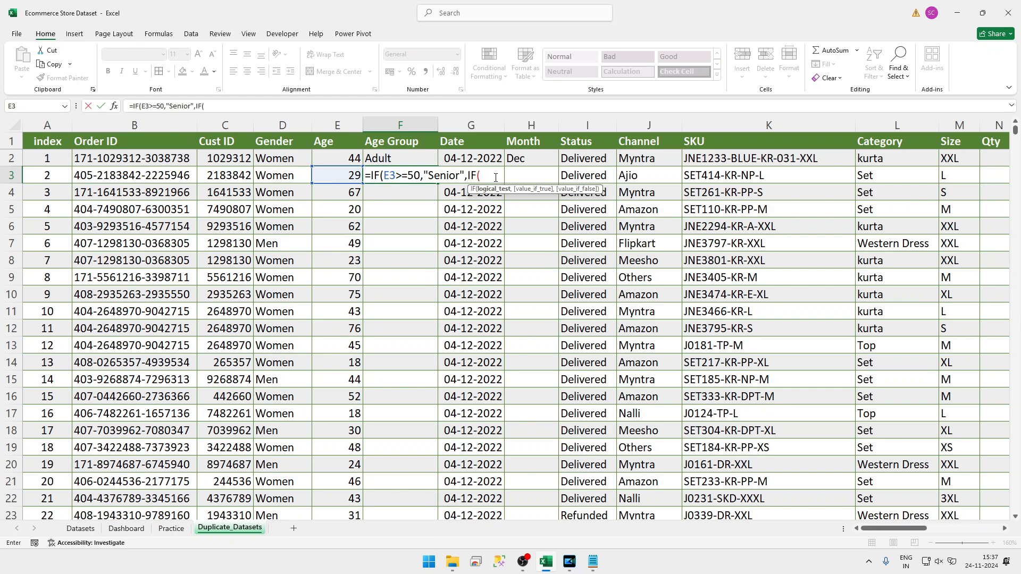
{"action": "left_click", "coordinate": [334, 171]}
{"action": "type", "text": ">="}
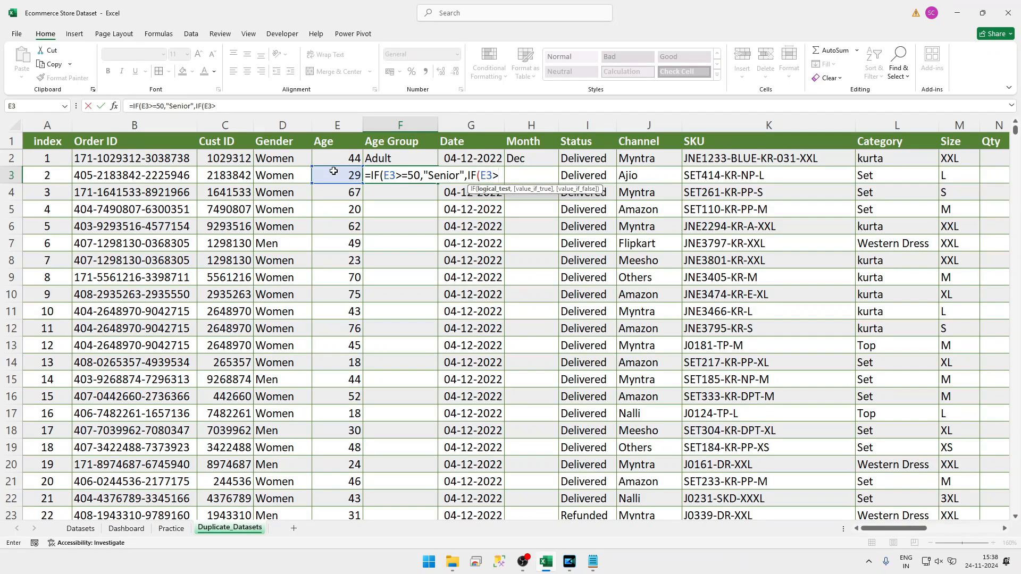
Step: Complete the nested test with 30 and give "Adult" as its true value in the F3 formula
{"action": "type", "text": "30,\"Adulk"}
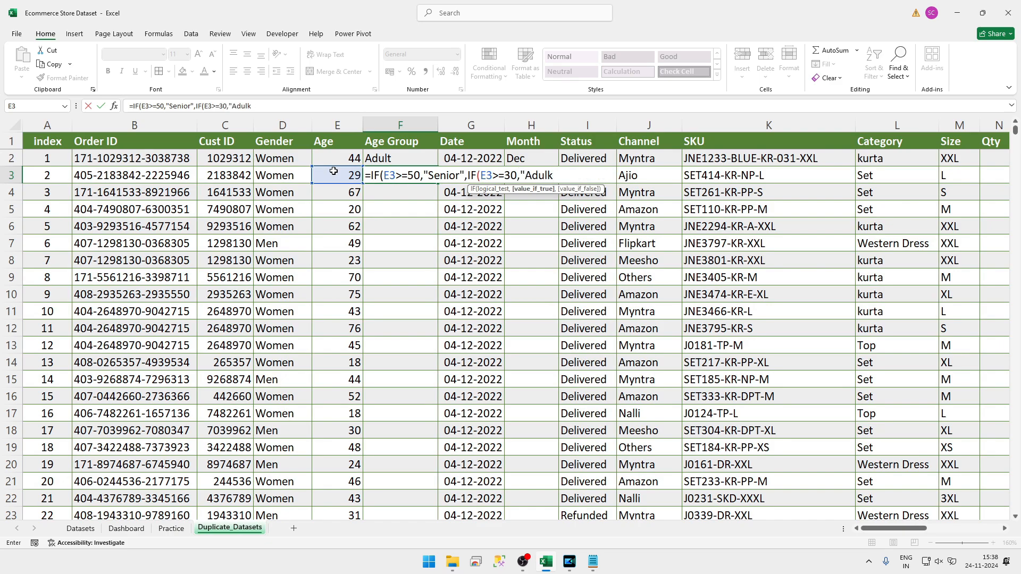
{"action": "key", "text": "BackSpace"}
{"action": "type", "text": "t"}
{"action": "key", "text": "Return"}
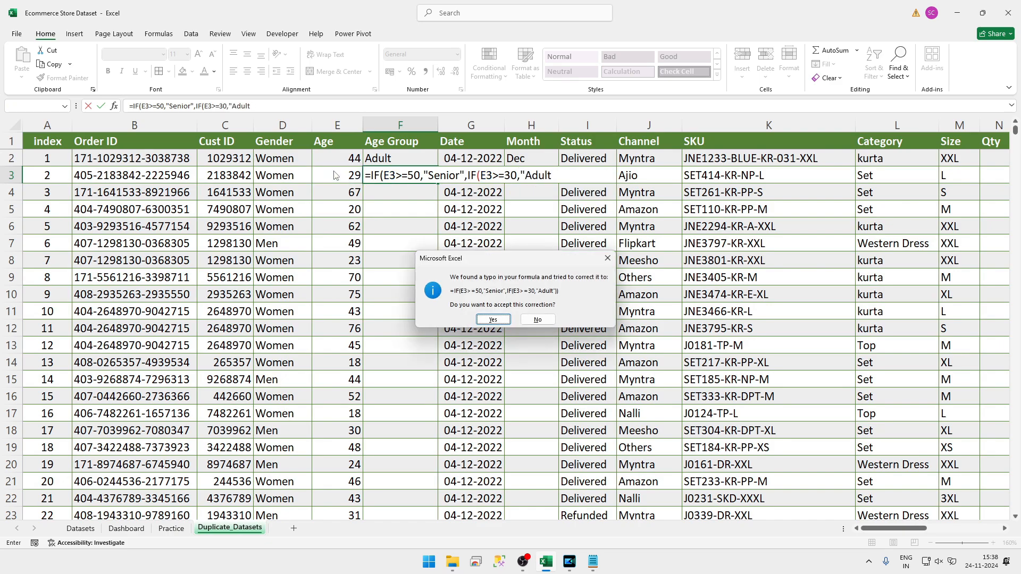
{"action": "key", "text": "Escape"}
{"action": "key", "text": "Escape"}
{"action": "key", "text": "Right"}
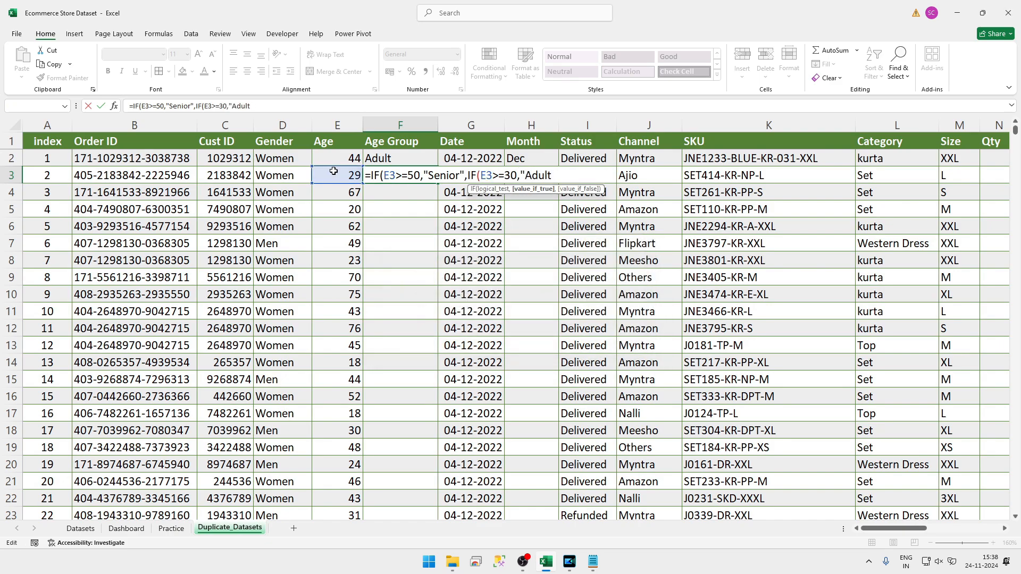
{"action": "type", "text": "\","}
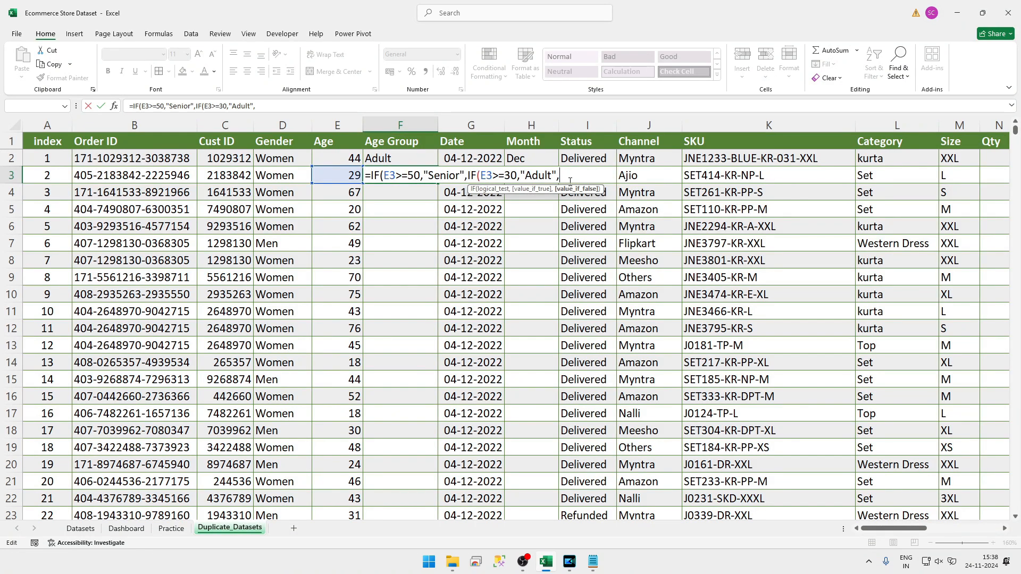
Step: Finish the F3 formula with "Teenager" as the final value, accept the bracket correction and fill the formula down the Age Group column
{"action": "type", "text": "\"Teenager\")"}
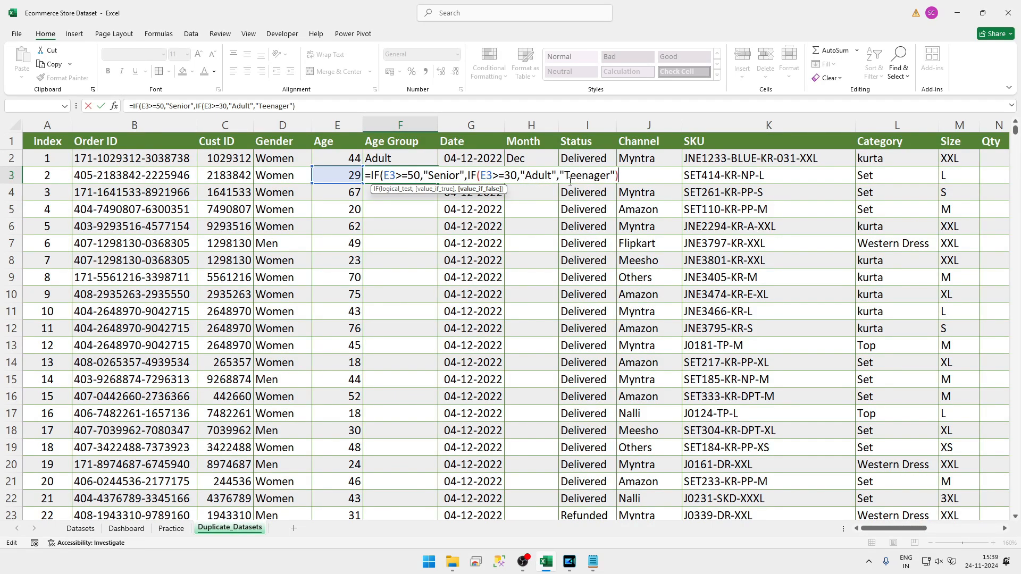
{"action": "key", "text": "Return"}
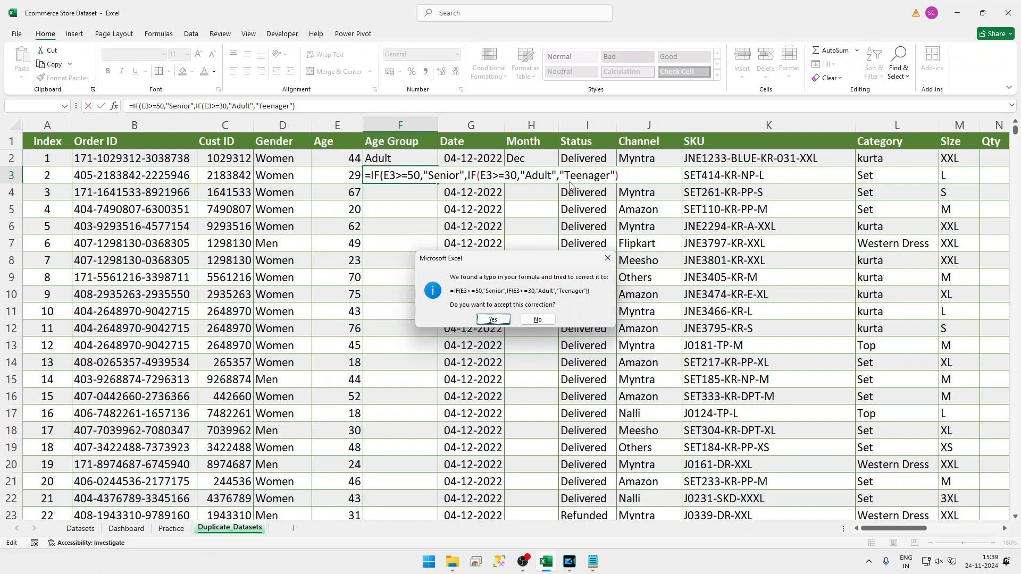
{"action": "key", "text": "Return"}
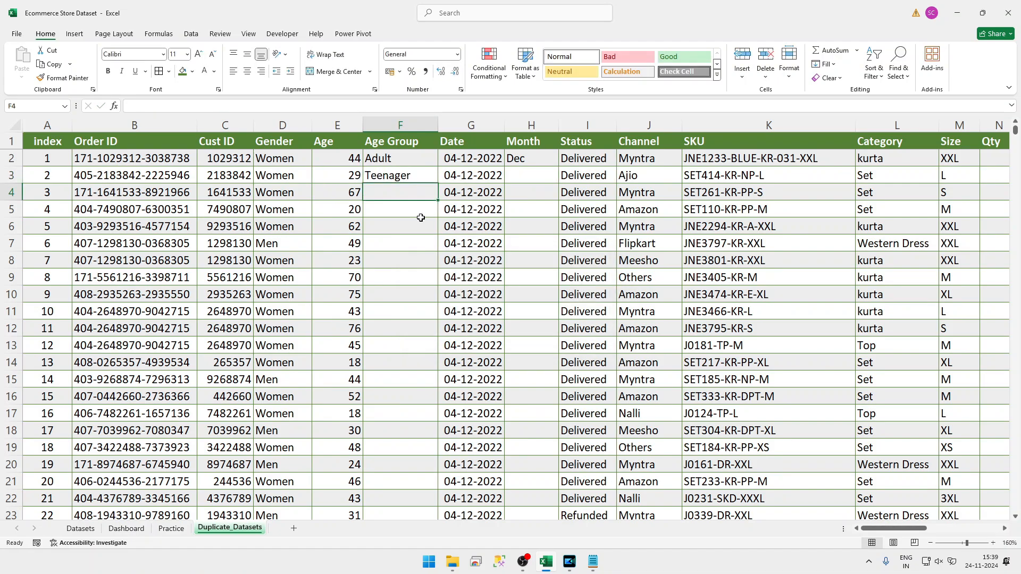
{"action": "left_click", "coordinate": [429, 174]}
{"action": "double_click", "coordinate": [437, 183]}
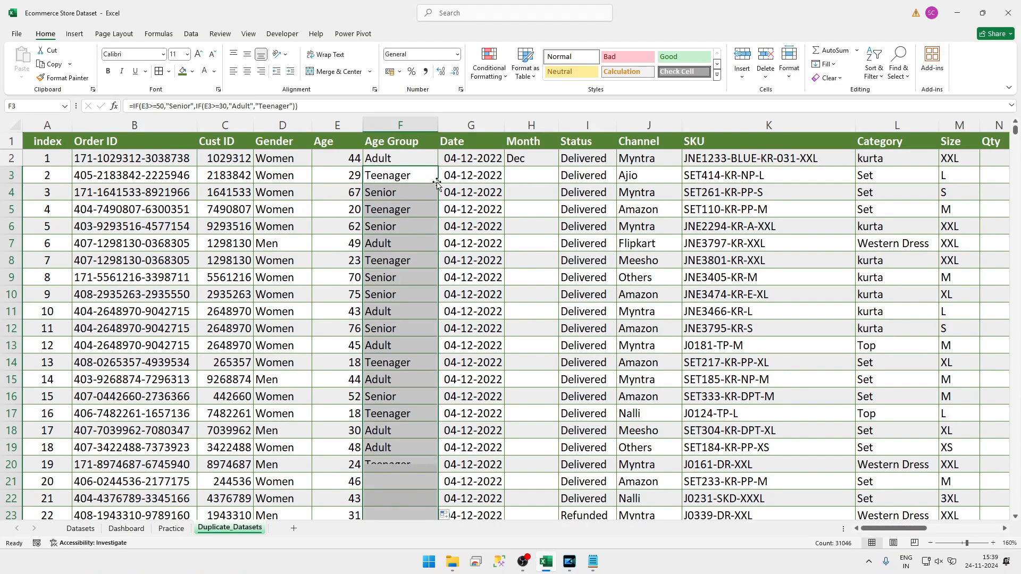
Step: Clear the Age Group formulas from cell F2 down to the last row
{"action": "left_click", "coordinate": [399, 294]}
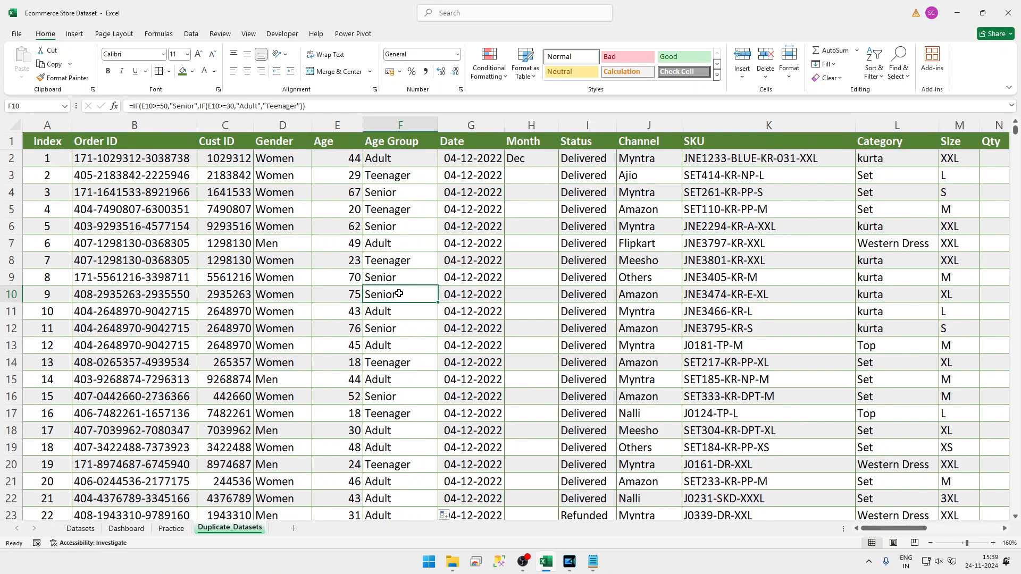
{"action": "left_click", "coordinate": [395, 161]}
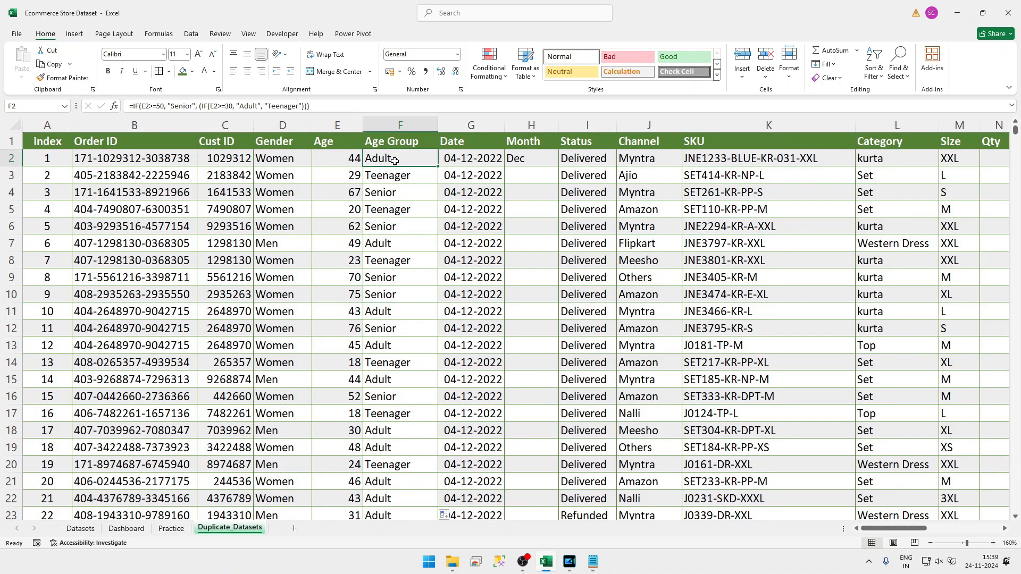
{"action": "key", "text": "ctrl+shift+Down"}
{"action": "key", "text": "Delete"}
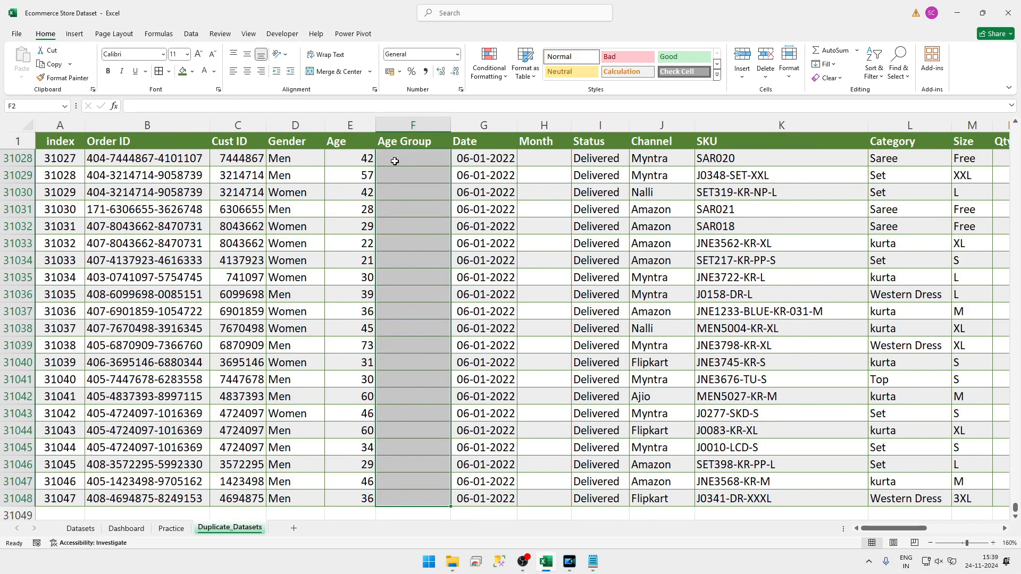
Step: Return to cell F2 in the Age Group column and start an IFS formula
{"action": "key", "text": "ctrl+Home"}
{"action": "key", "text": "Right"}
{"action": "key", "text": "Right"}
{"action": "key", "text": "Right"}
{"action": "key", "text": "Right"}
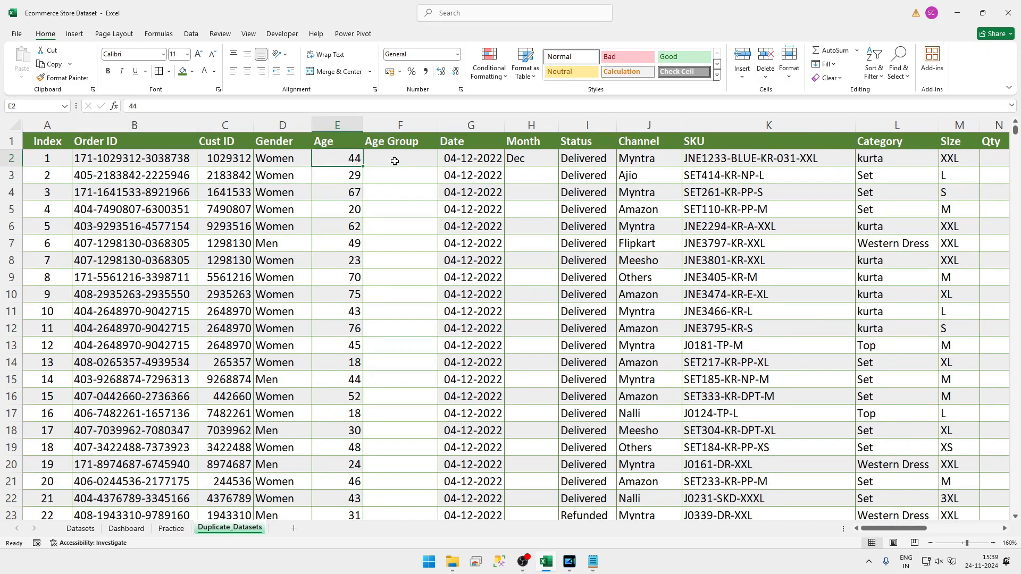
{"action": "key", "text": "Right"}
{"action": "type", "text": "=f"}
{"action": "key", "text": "BackSpace"}
{"action": "type", "text": "oi"}
{"action": "key", "text": "BackSpace"}
{"action": "key", "text": "BackSpace"}
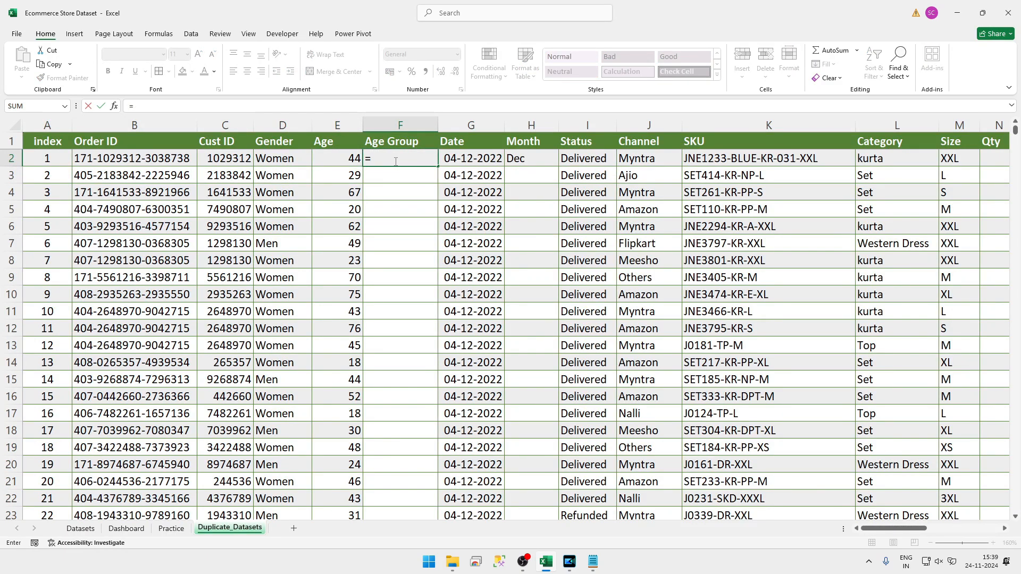
{"action": "type", "text": "if"}
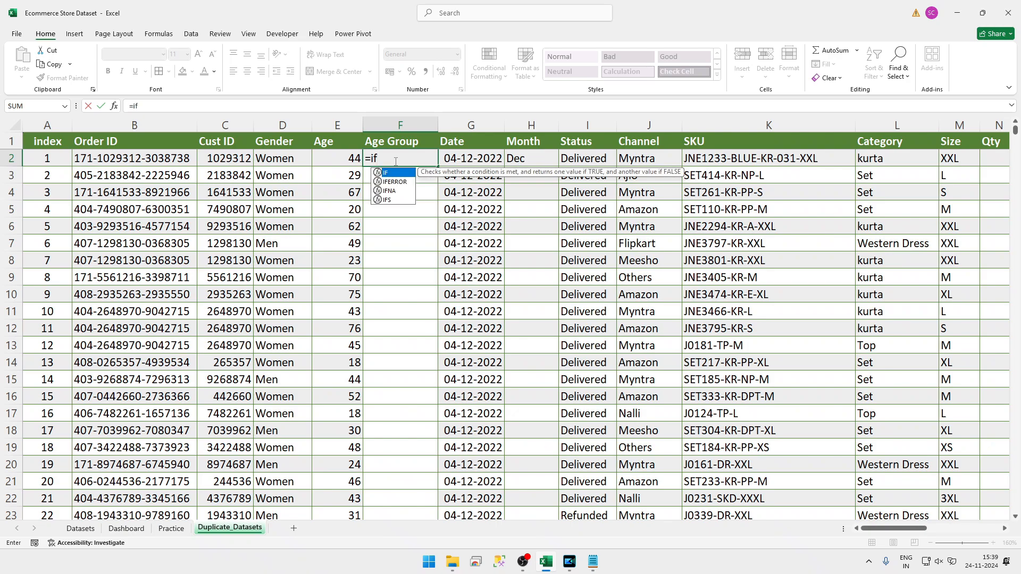
{"action": "key", "text": "Down"}
{"action": "key", "text": "Down"}
{"action": "key", "text": "Down"}
{"action": "key", "text": "Tab"}
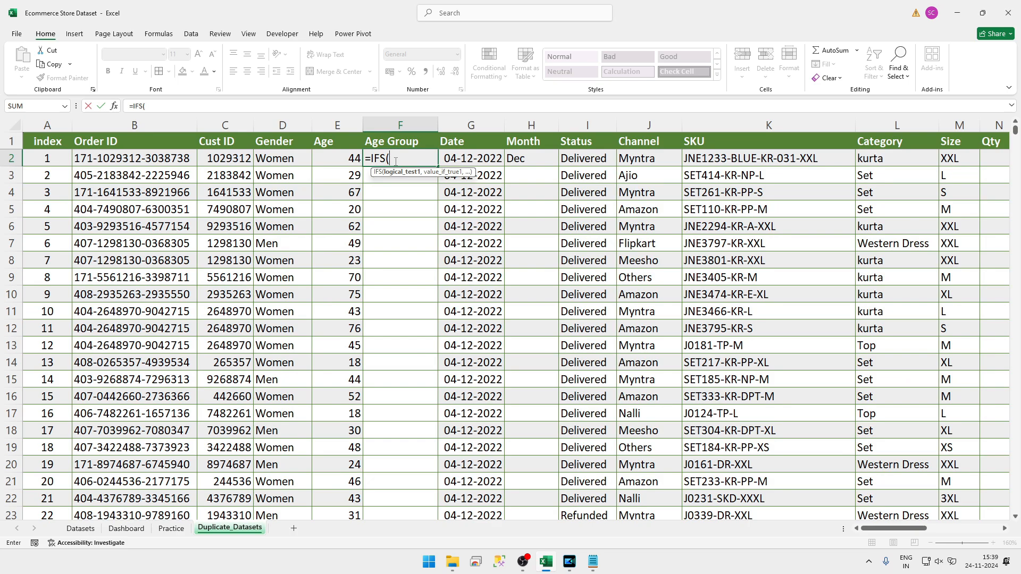
Step: Add the tests E2>=50 giving "Senior" and E2>=30 giving "Adult" to the F2 IFS formula
{"action": "left_click", "coordinate": [347, 163]}
{"action": "type", "text": ">=50,\"Senior"}
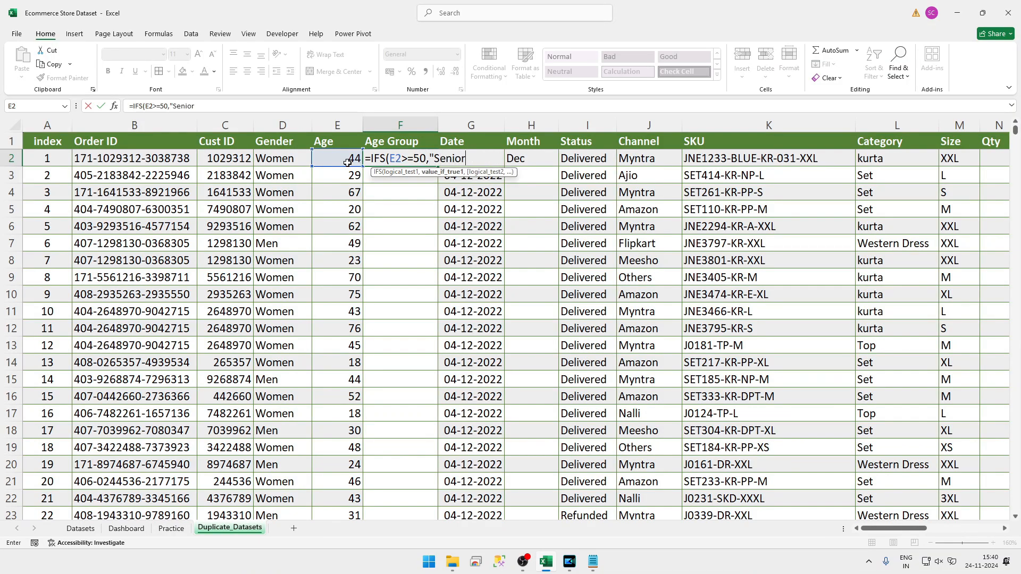
{"action": "type", "text": "\","}
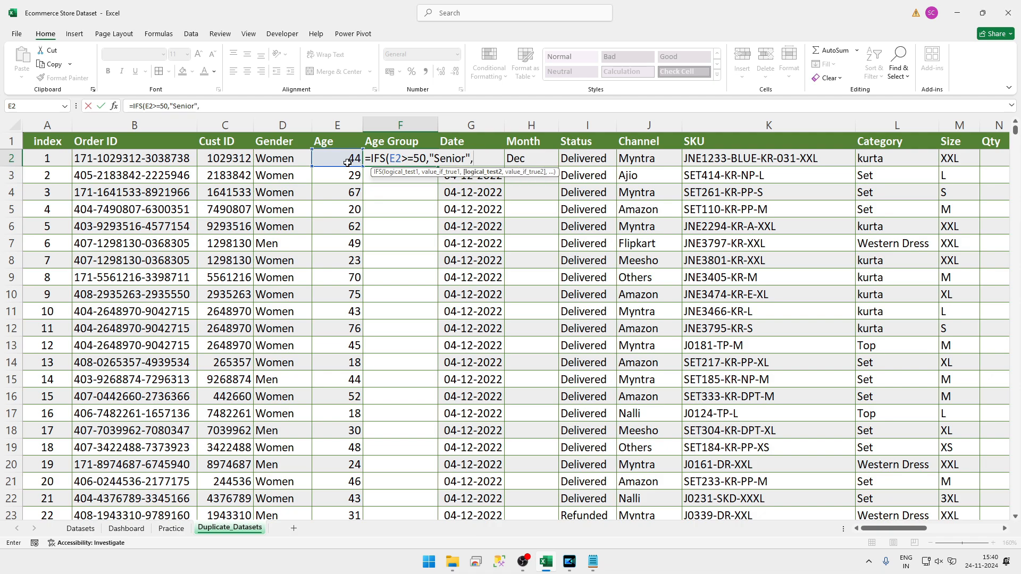
{"action": "left_click", "coordinate": [347, 162]}
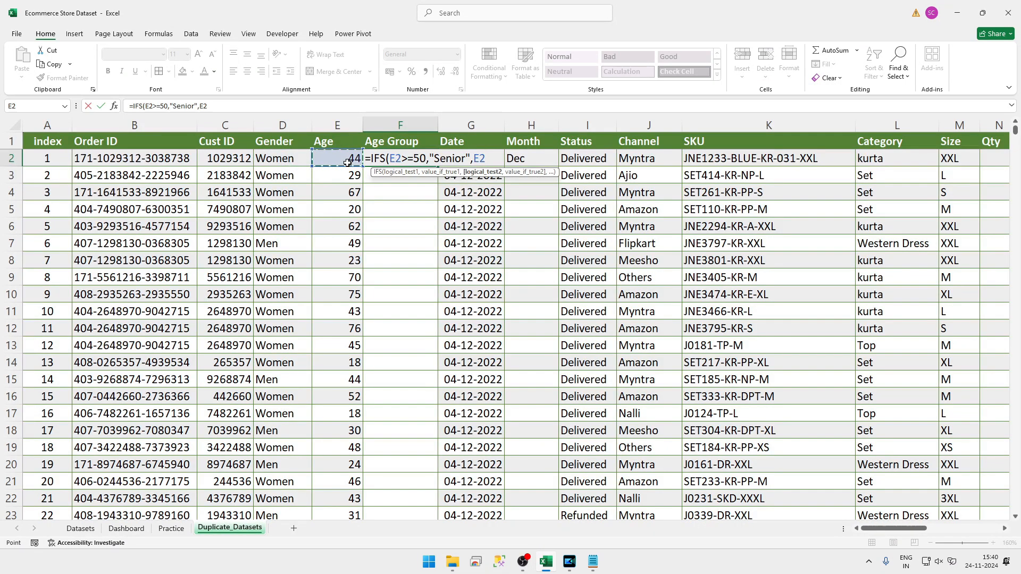
{"action": "type", "text": ">=30"}
{"action": "type", "text": ",\""}
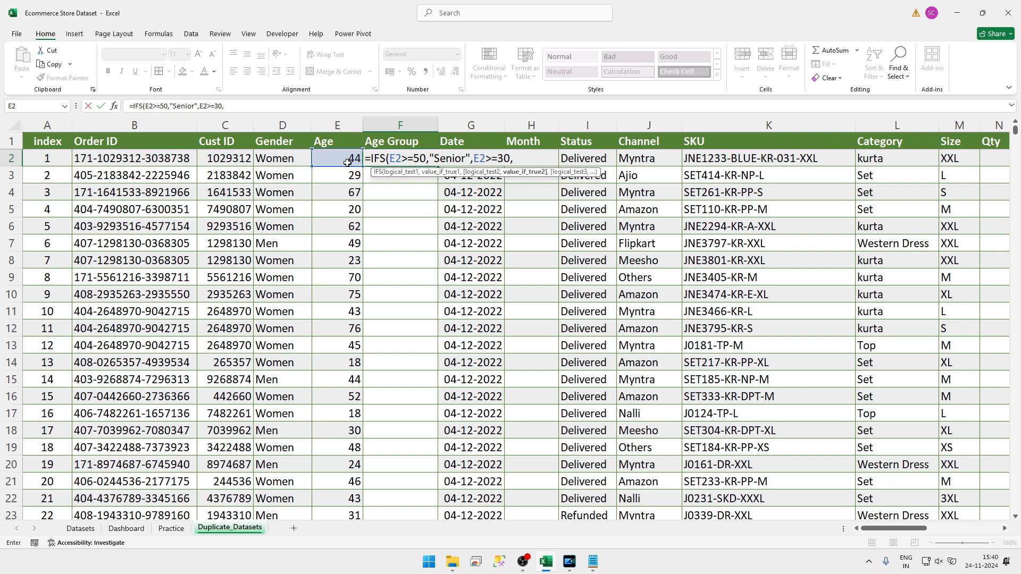
{"action": "type", "text": "Adult\","}
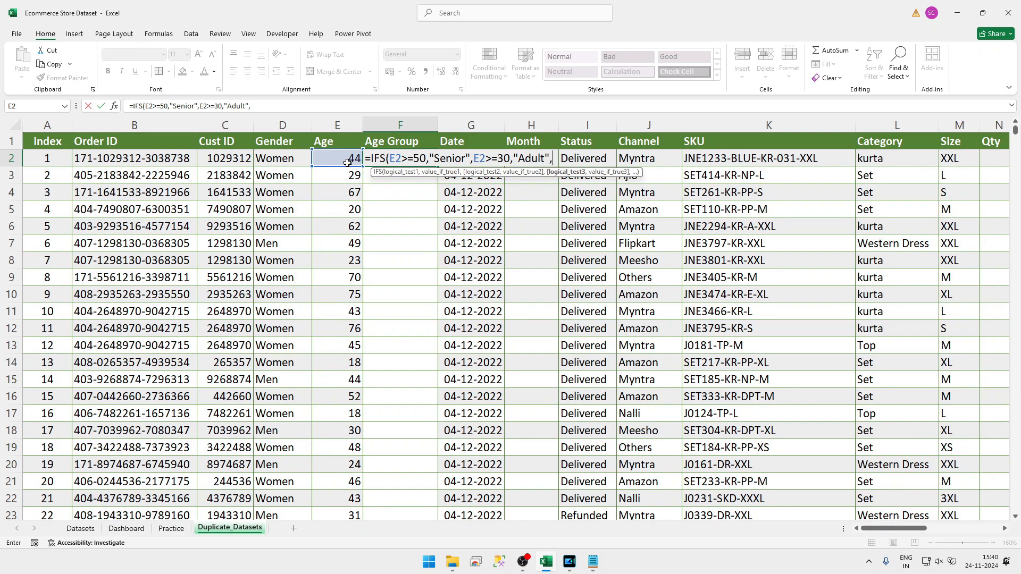
Step: Finish the IFS formula with an empty third test and the value "Teenager", and fill it down the Age Group column
{"action": "type", "text": "\","}
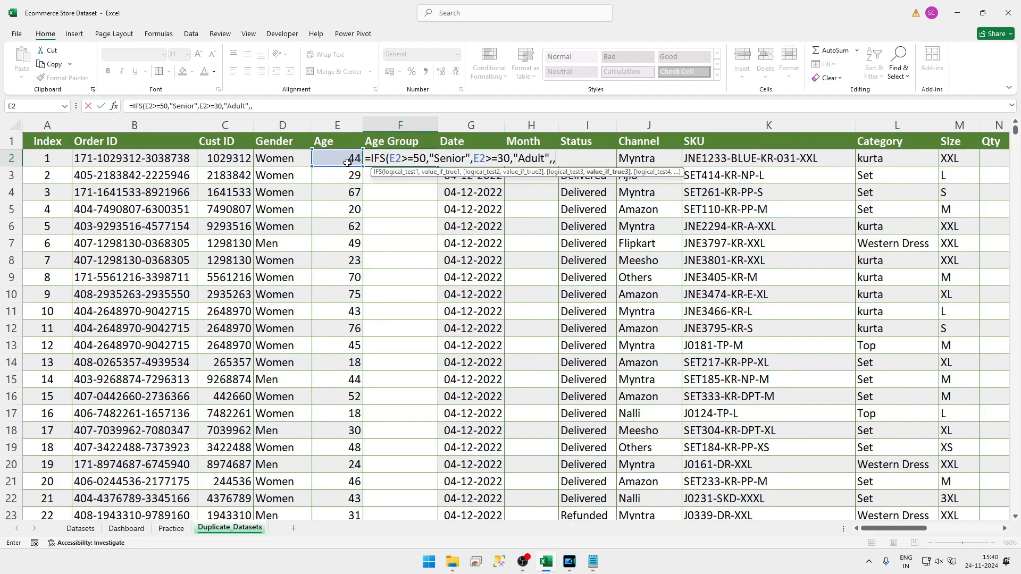
{"action": "type", "text": "\"Teenager\""}
{"action": "key", "text": "Return"}
{"action": "key", "text": "Up"}
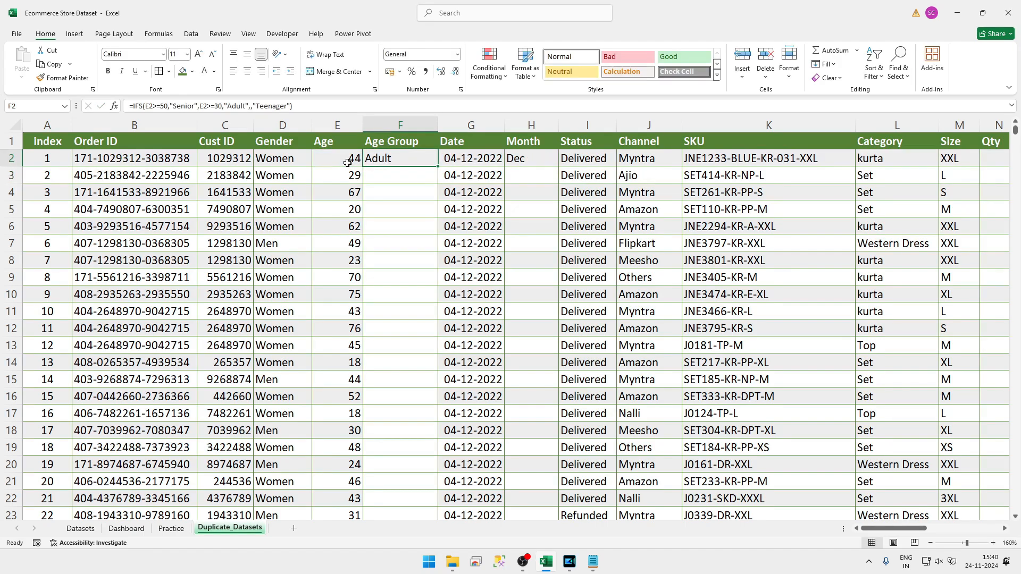
{"action": "double_click", "coordinate": [437, 166]}
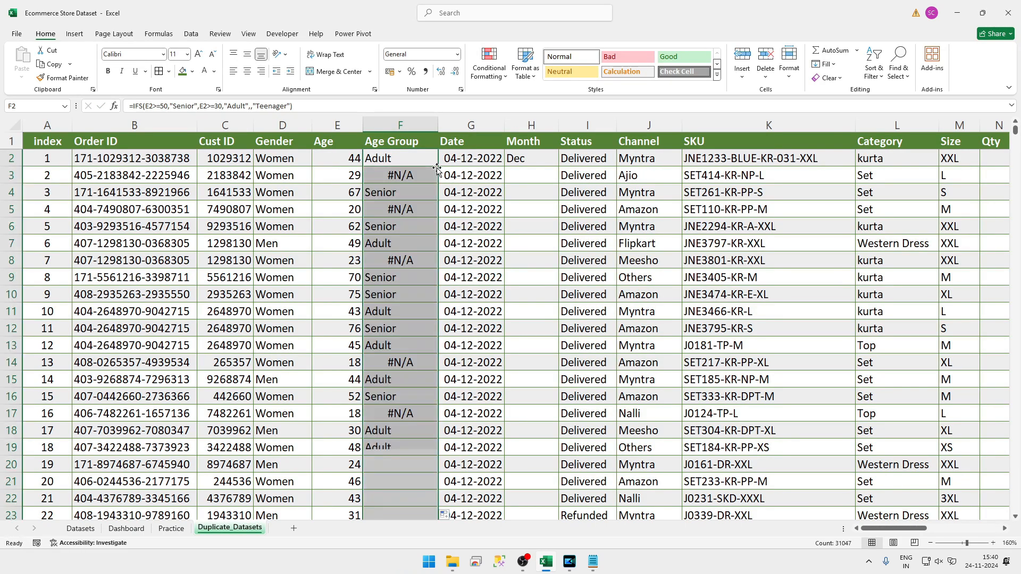
Step: Insert IF(E2<30 as the third test before "Teenager" in the F2 formula and try to enter it
{"action": "double_click", "coordinate": [426, 158]}
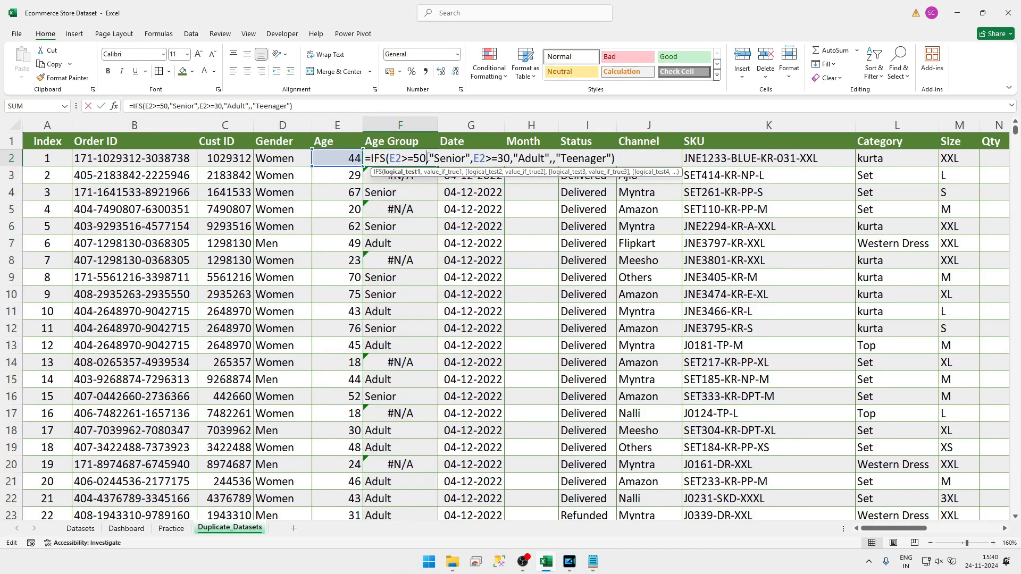
{"action": "left_click", "coordinate": [551, 159]}
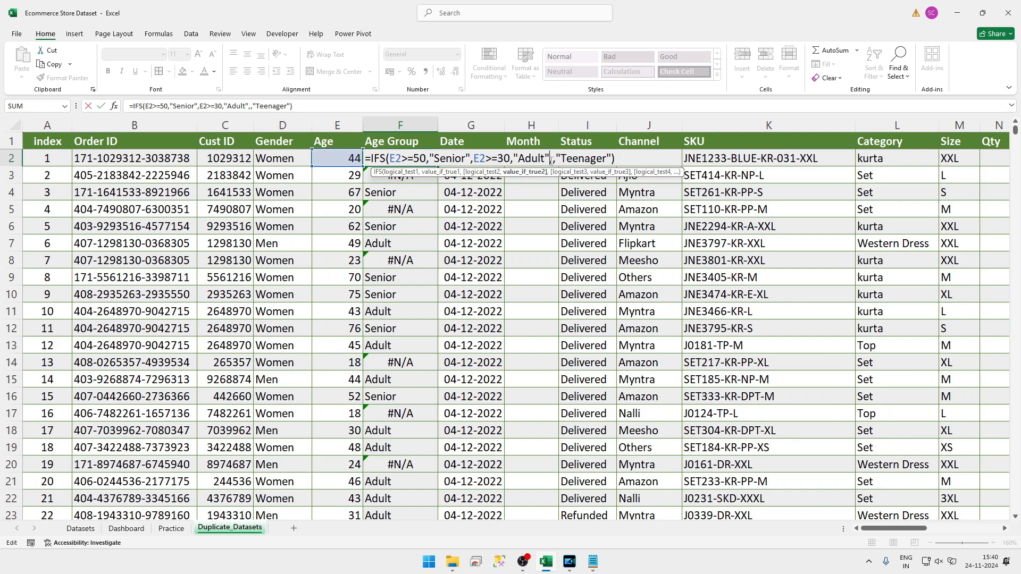
{"action": "left_click", "coordinate": [554, 159]}
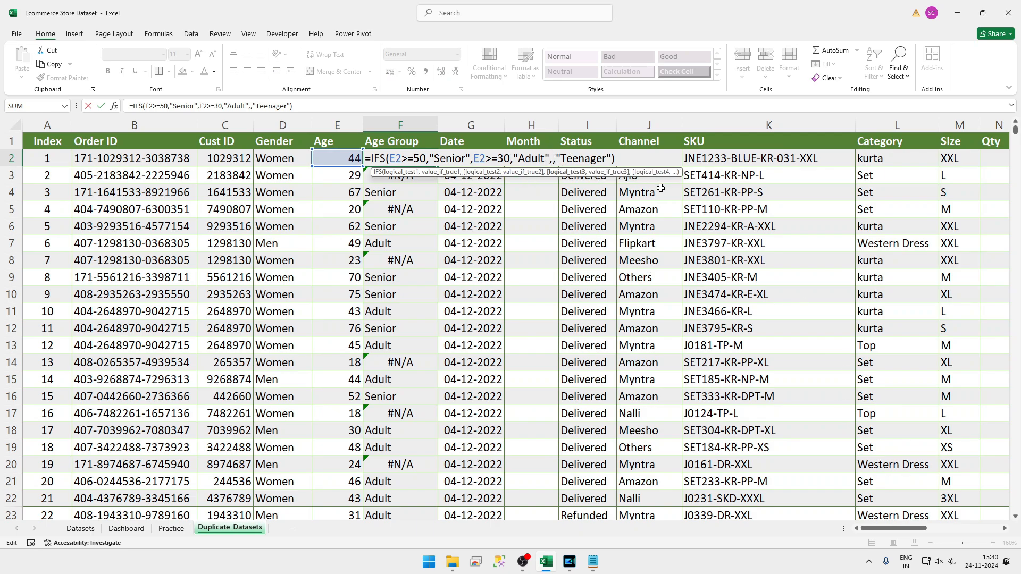
{"action": "type", "text": "if"}
{"action": "key", "text": "Tab"}
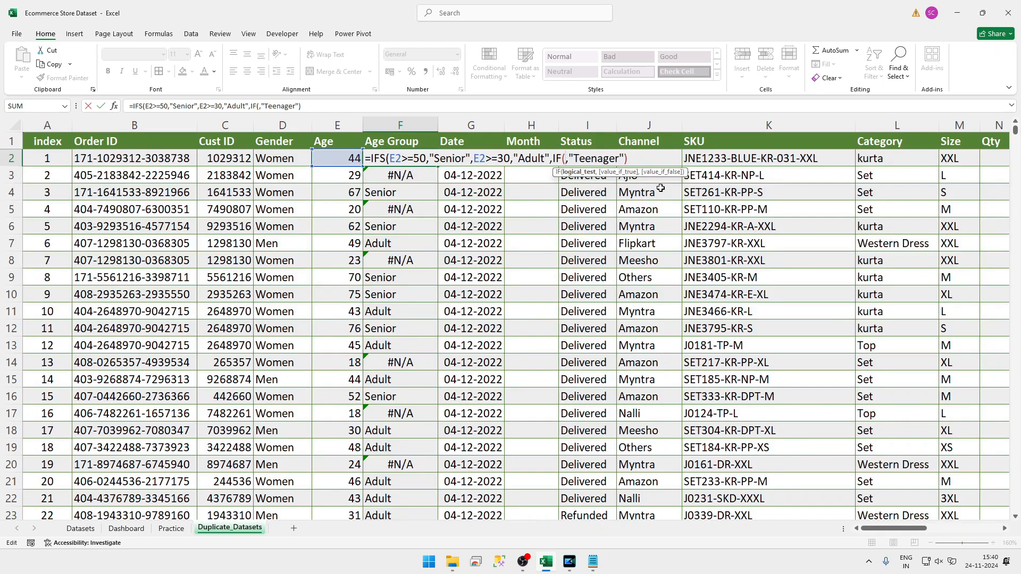
{"action": "key", "text": "Left"}
{"action": "key", "text": "Left"}
{"action": "key", "text": "Left"}
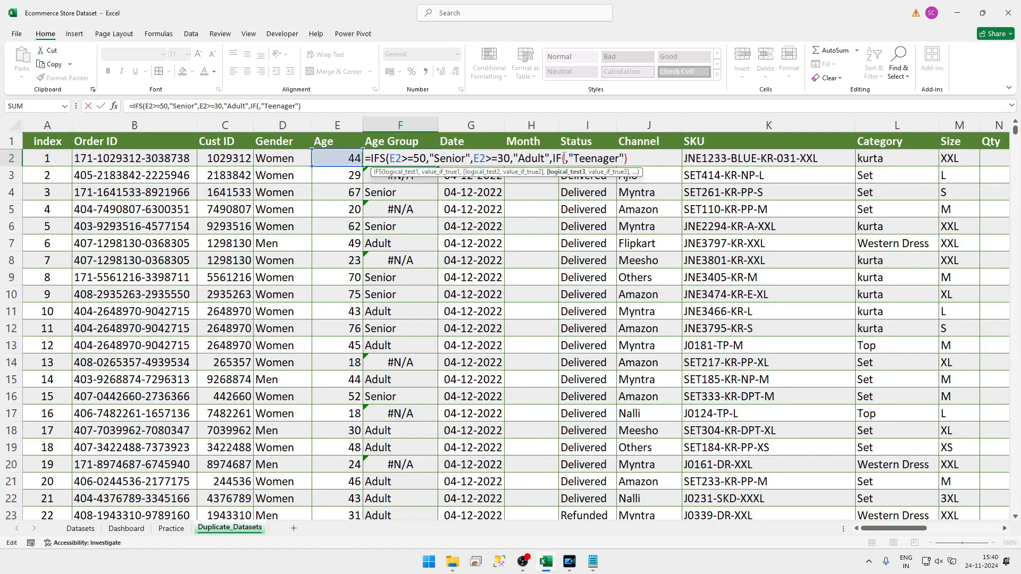
{"action": "left_click", "coordinate": [564, 158]}
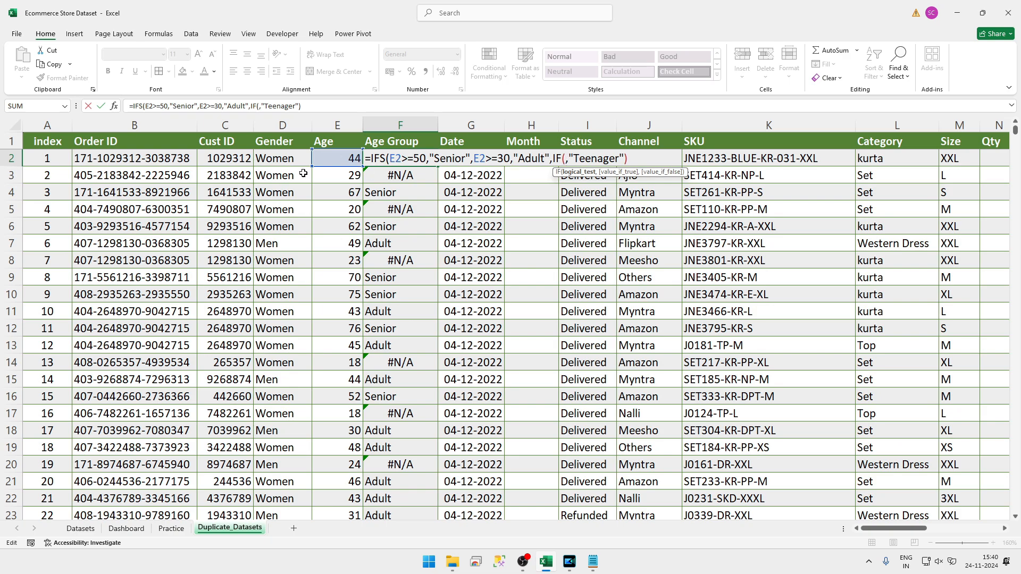
{"action": "left_click", "coordinate": [324, 154]}
{"action": "type", "text": "<30"}
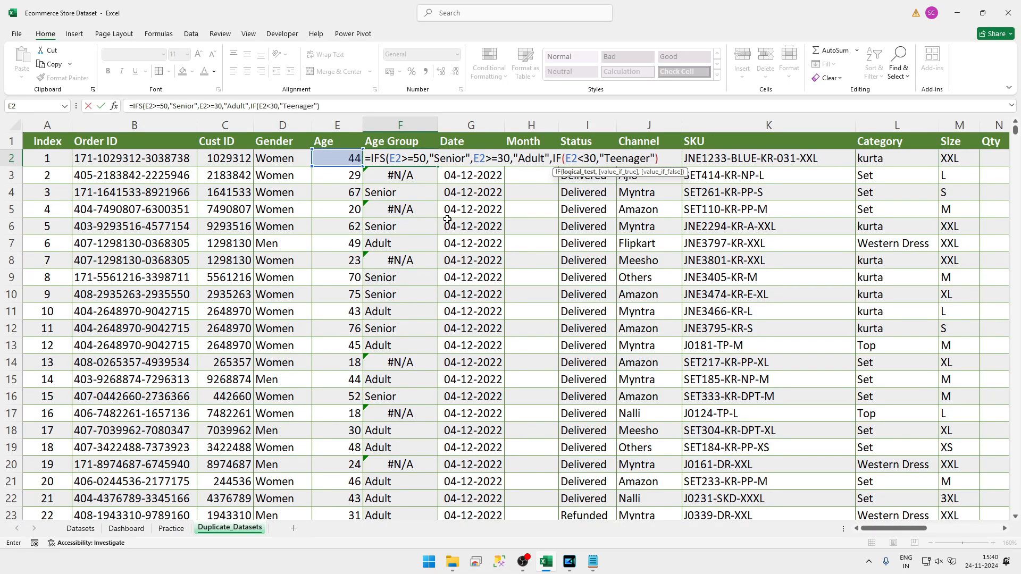
{"action": "key", "text": "Return"}
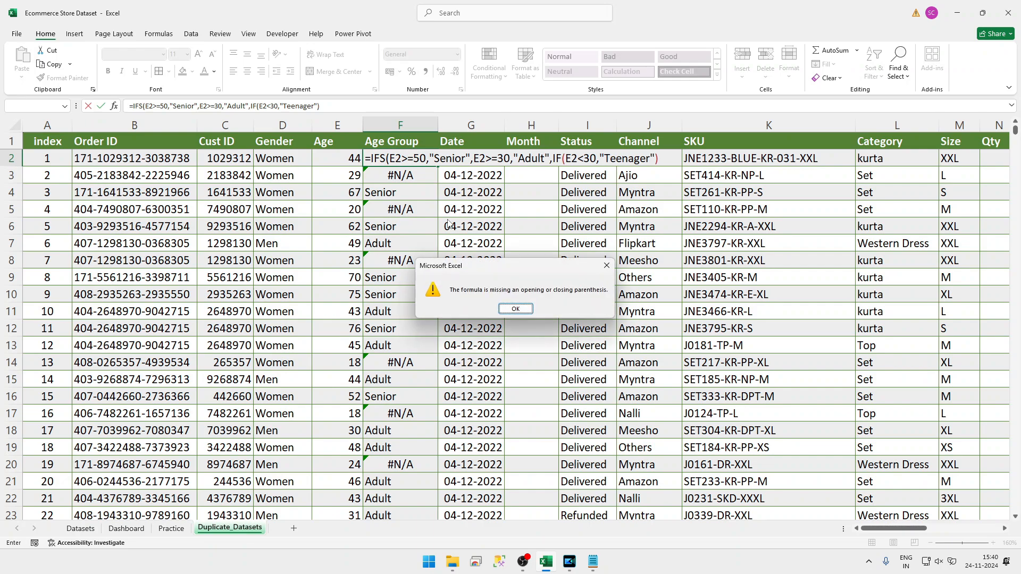
{"action": "key", "text": "Return"}
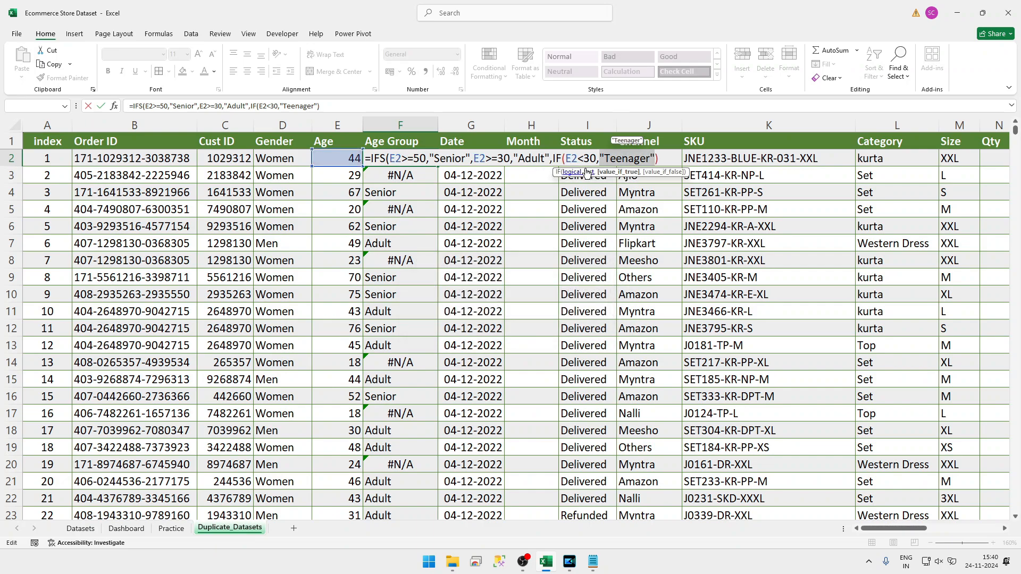
Step: Remove the nested IF( before E2<30 in the F2 formula and enter the corrected IFS formula
{"action": "left_click", "coordinate": [586, 160]}
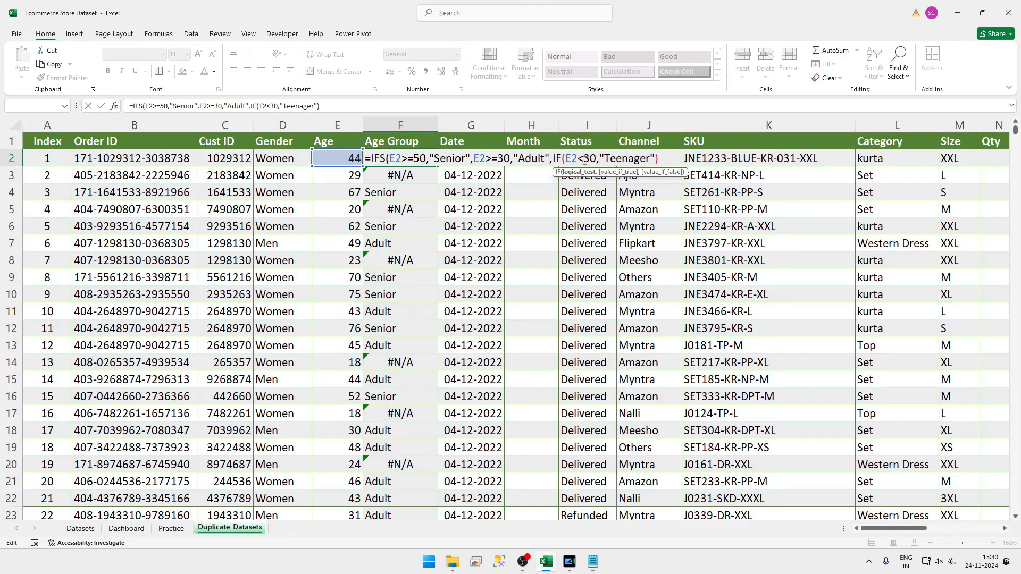
{"action": "left_click", "coordinate": [565, 159]}
{"action": "key", "text": "BackSpace"}
{"action": "key", "text": "BackSpace"}
{"action": "key", "text": "BackSpace"}
{"action": "key", "text": "Return"}
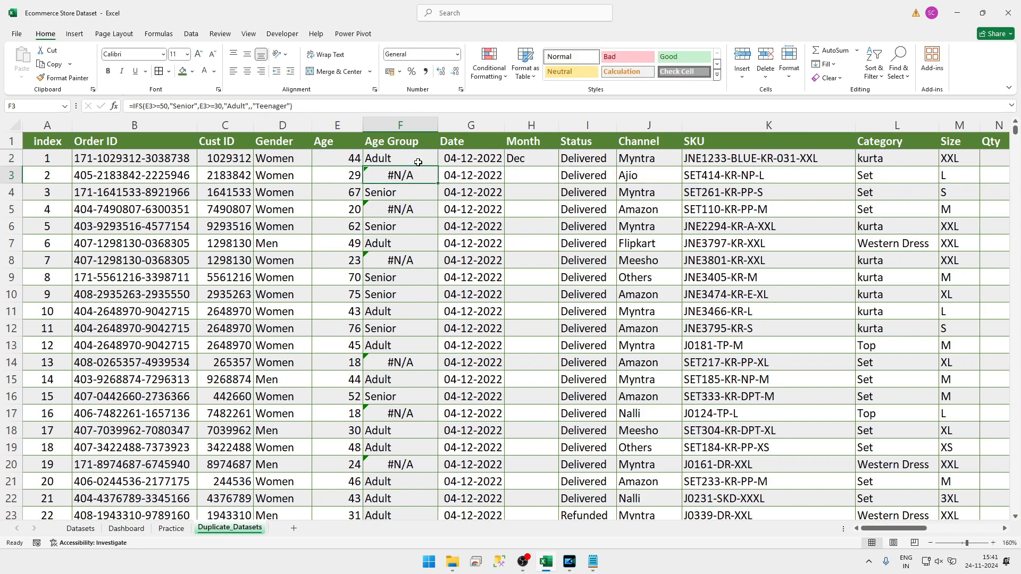
Step: Fill the corrected IFS formula down the Age Group column and review it in cell F2
{"action": "left_click", "coordinate": [418, 162]}
{"action": "double_click", "coordinate": [437, 165]}
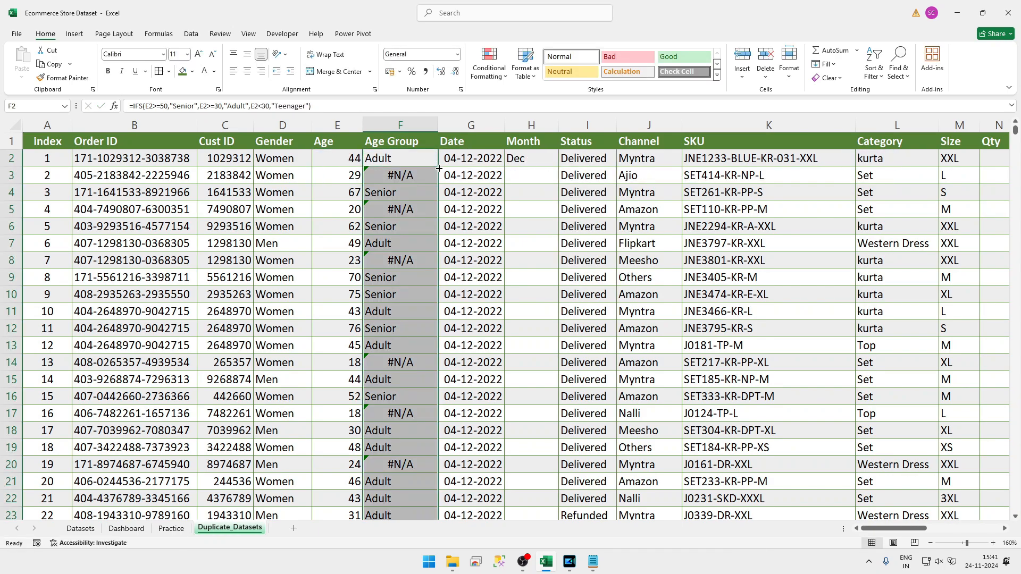
{"action": "left_click", "coordinate": [433, 164]}
{"action": "double_click", "coordinate": [432, 158]}
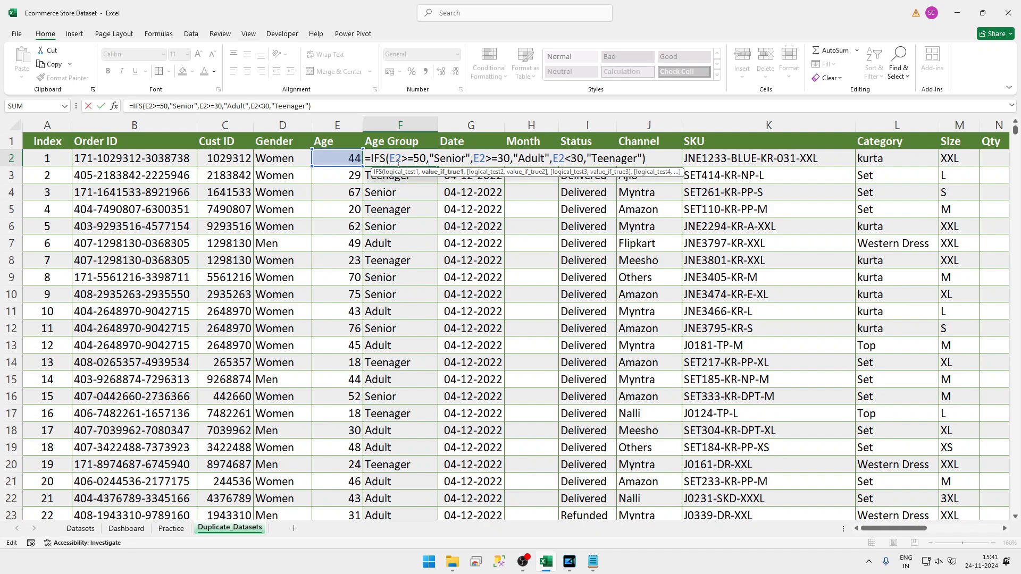
{"action": "key", "text": "Return"}
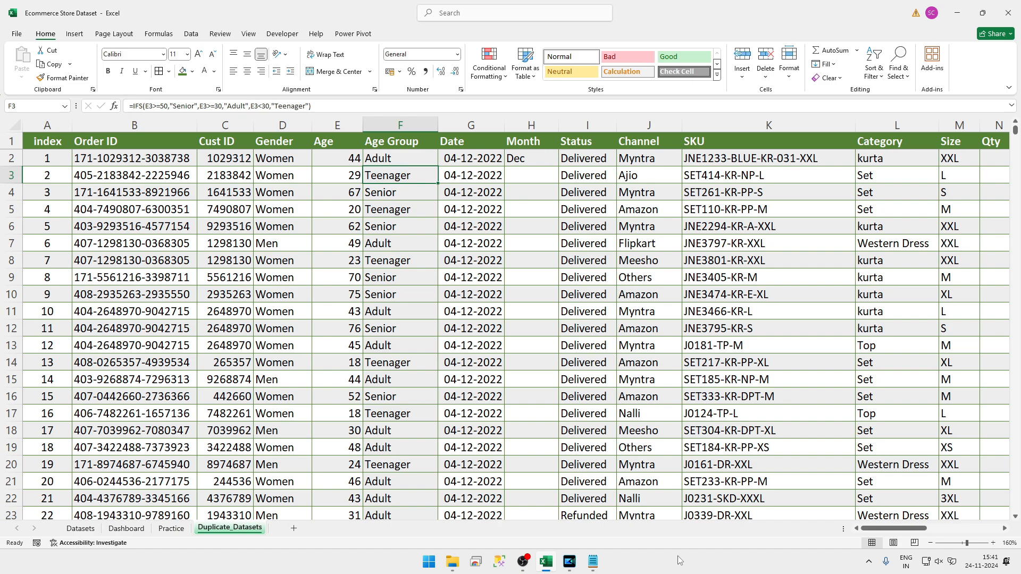
Step: Erase all text in the Notepad note and, back in Excel, clear the Month cell H2
{"action": "left_click", "coordinate": [595, 563]}
{"action": "key", "text": "ctrl+a"}
{"action": "key", "text": "BackSpace"}
{"action": "left_click", "coordinate": [581, 63]}
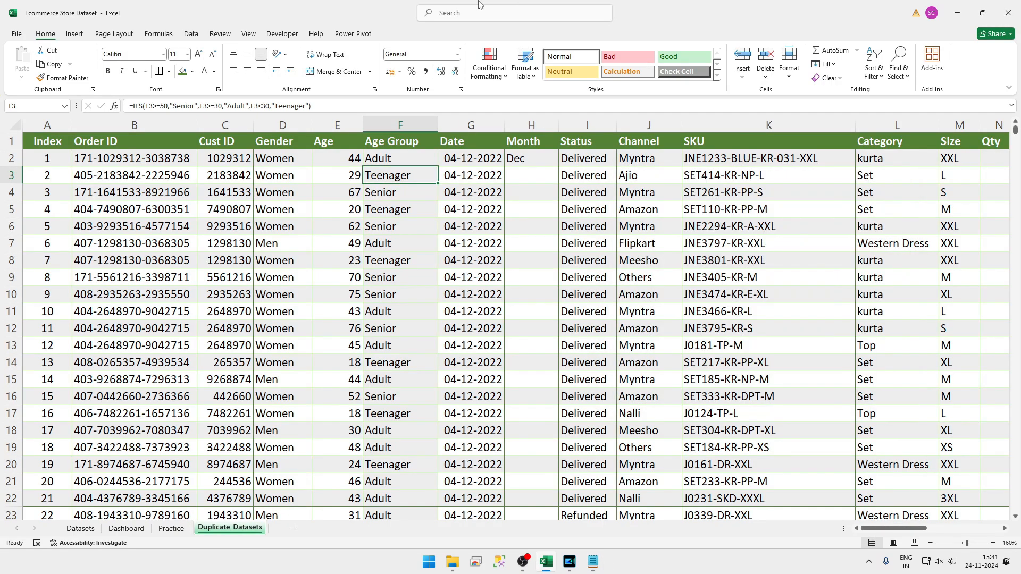
{"action": "left_click", "coordinate": [528, 163]}
{"action": "key", "text": "Delete"}
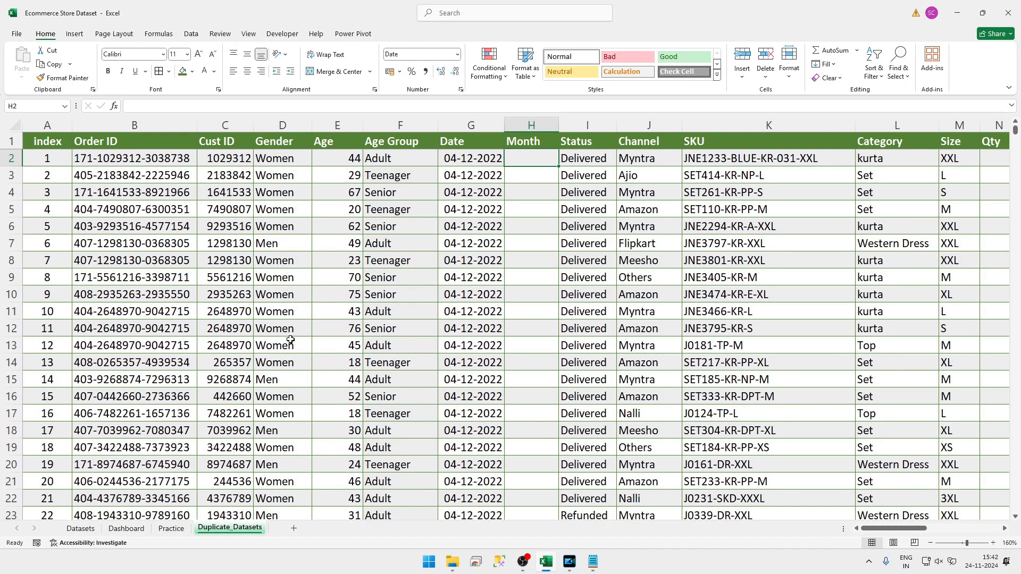
Step: View the Dashboard sheet filtered to month Aug and category Bottom, and clear both slicer filters
{"action": "left_click", "coordinate": [130, 529]}
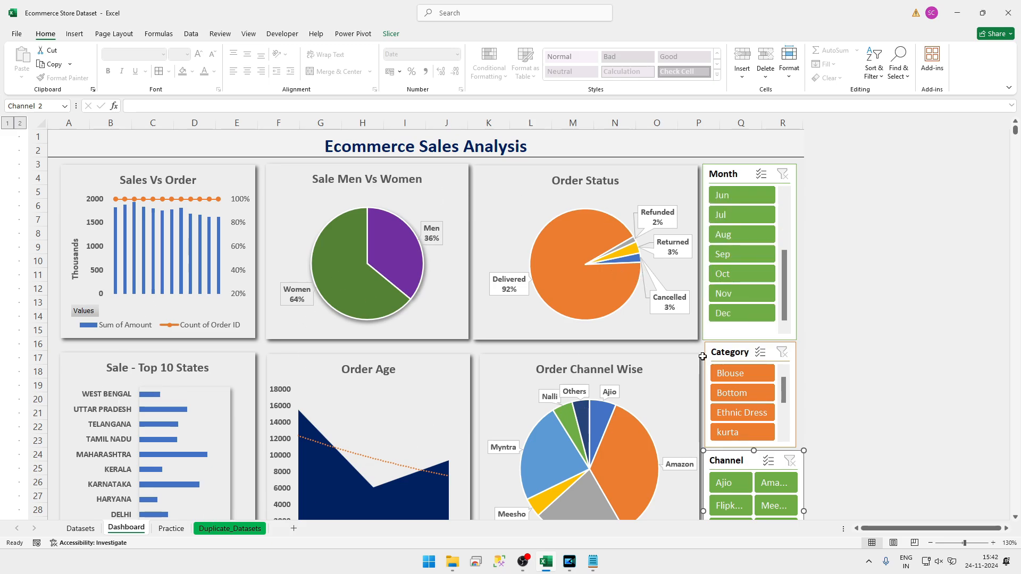
{"action": "left_click", "coordinate": [760, 243]}
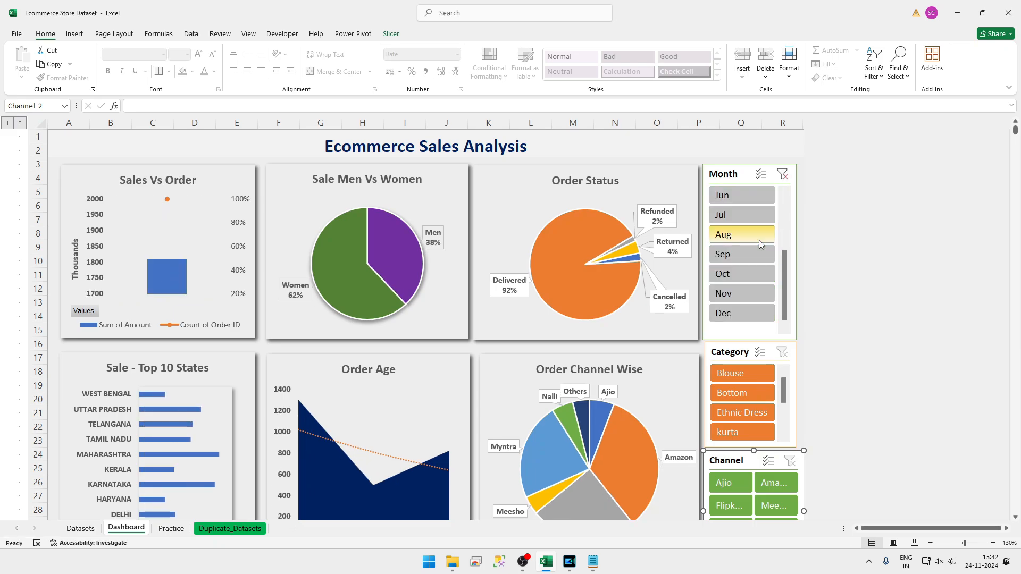
{"action": "left_click", "coordinate": [760, 394]}
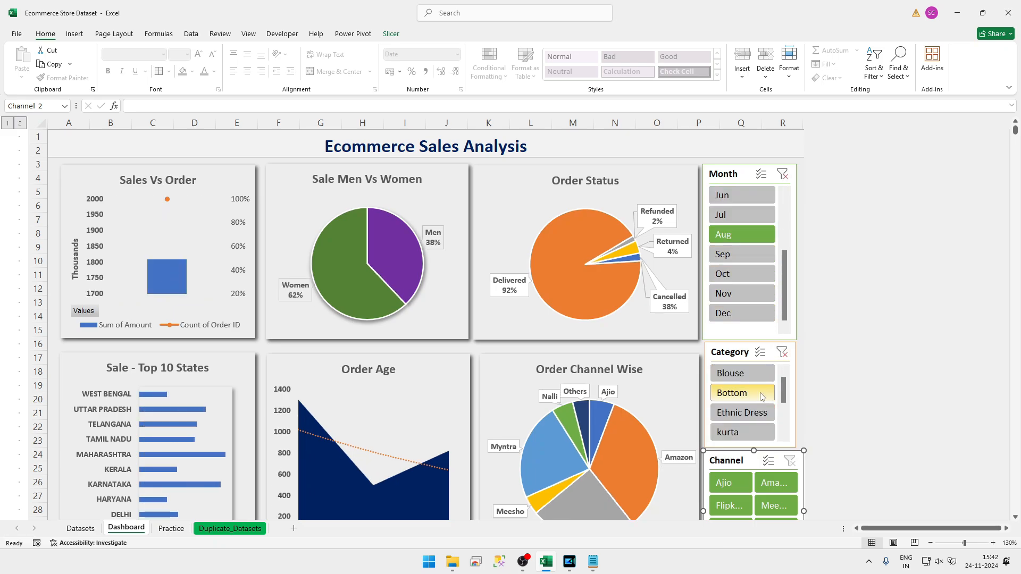
{"action": "left_click", "coordinate": [782, 174]}
{"action": "left_click", "coordinate": [782, 352]}
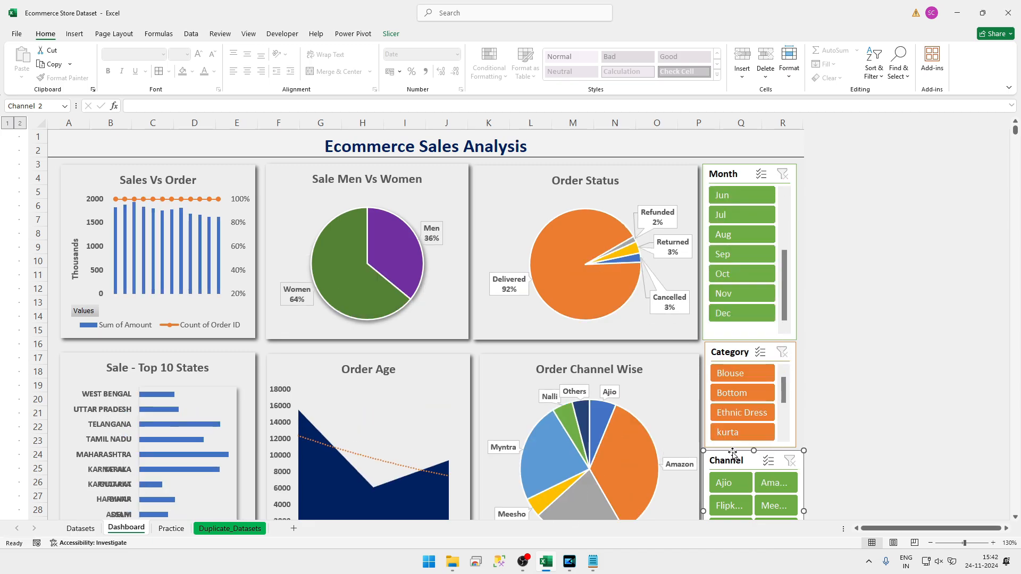
Step: Filter the Dashboard to channel Meesho, category Bottom and month Sep, review the charts, and return to the Duplicate_Datasets sheet
{"action": "left_click", "coordinate": [730, 502]}
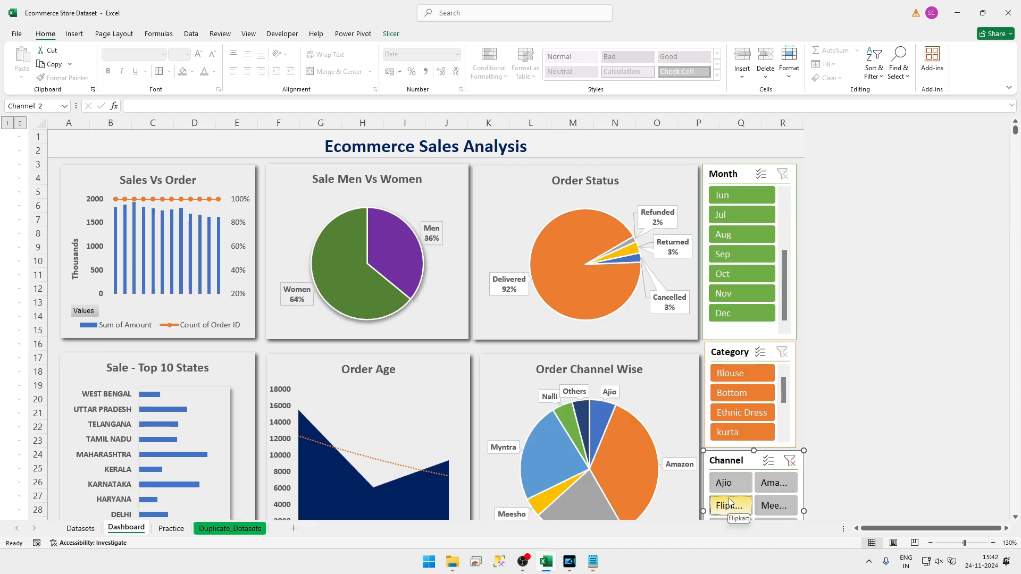
{"action": "left_click", "coordinate": [783, 505]}
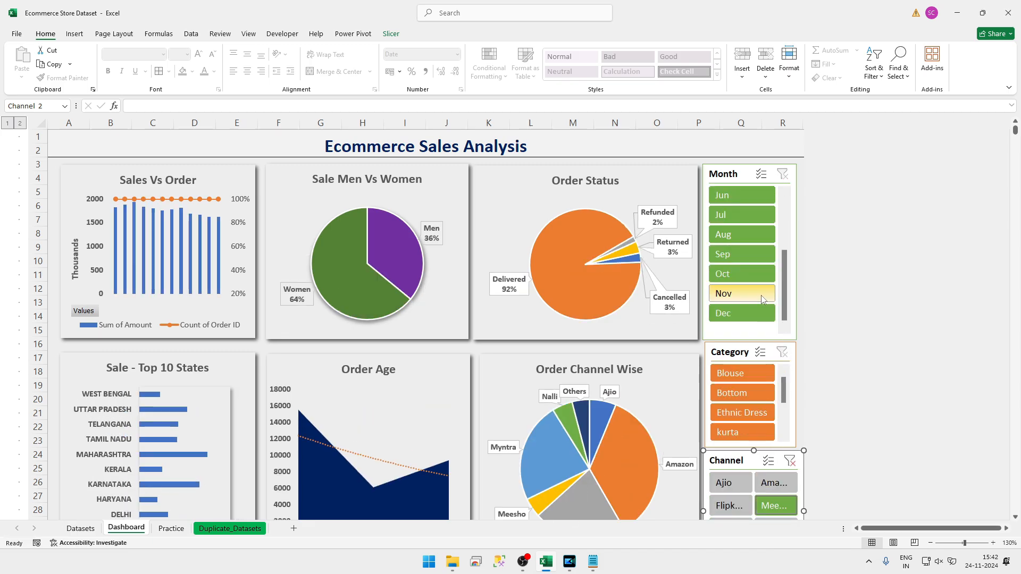
{"action": "left_click", "coordinate": [746, 393]}
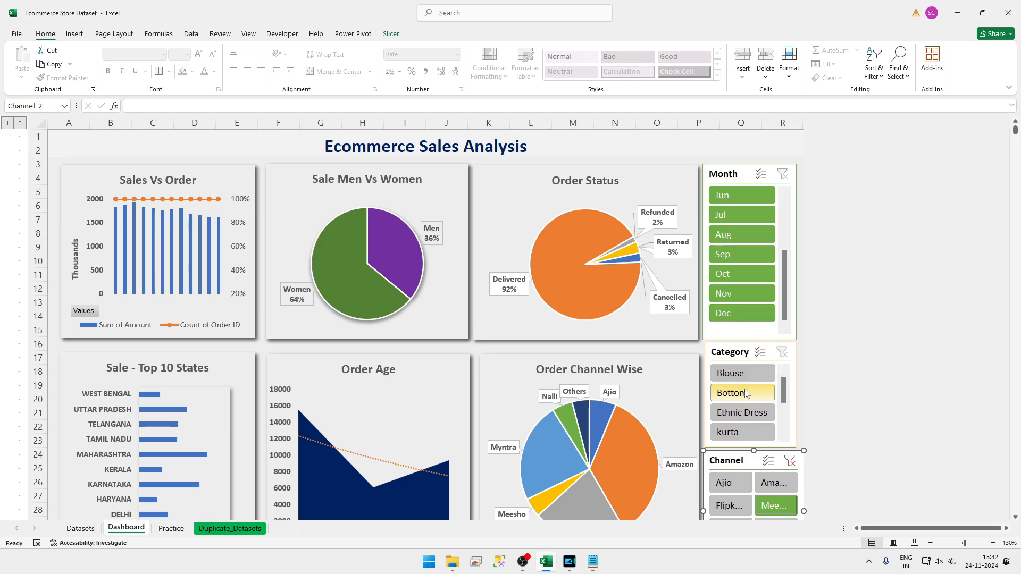
{"action": "left_click", "coordinate": [752, 253]}
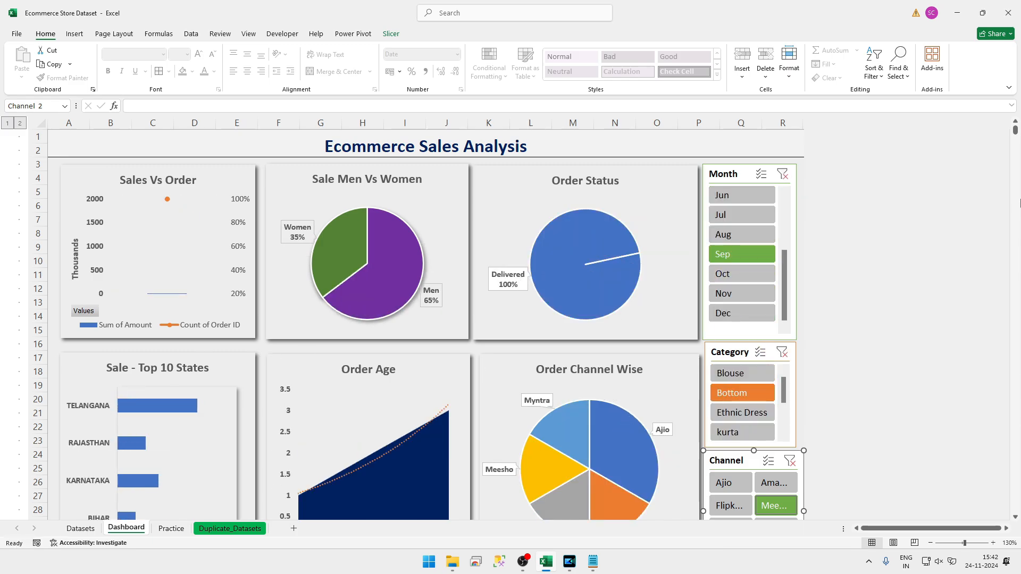
{"action": "scroll", "coordinate": [1015, 518], "scroll_direction": "down", "scroll_amount": 1}
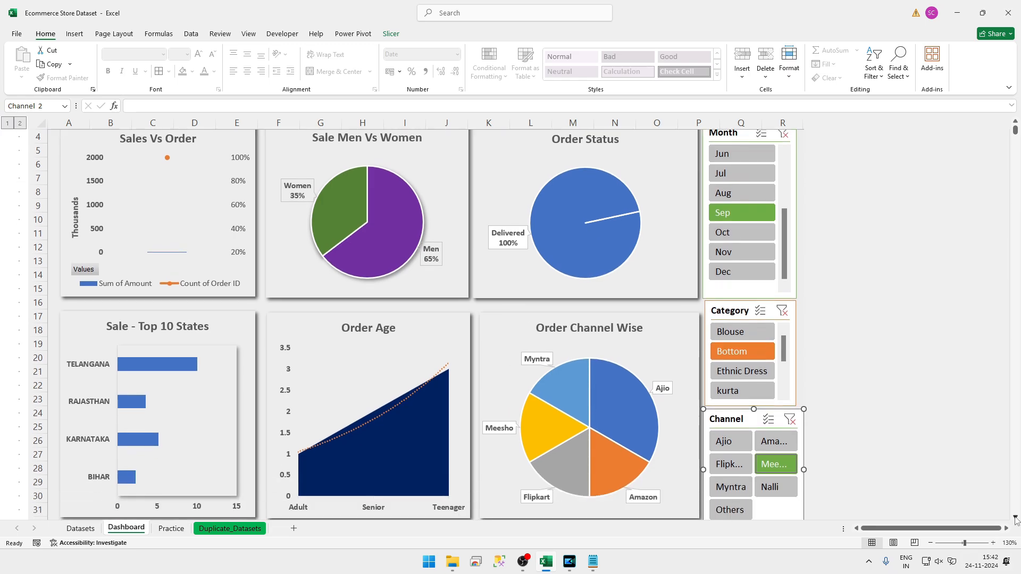
{"action": "scroll", "coordinate": [1015, 518], "scroll_direction": "down", "scroll_amount": 1}
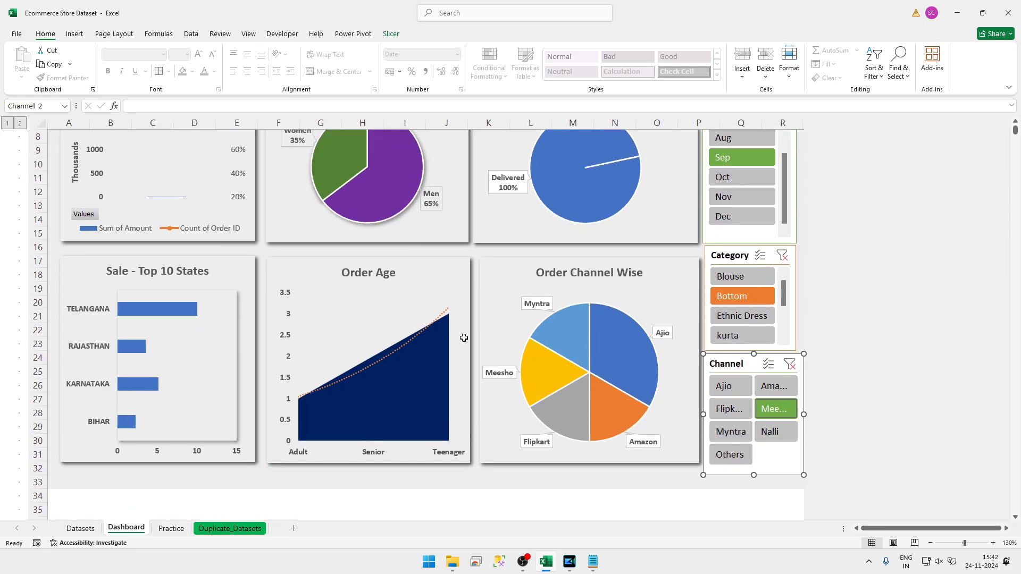
{"action": "left_click", "coordinate": [213, 529]}
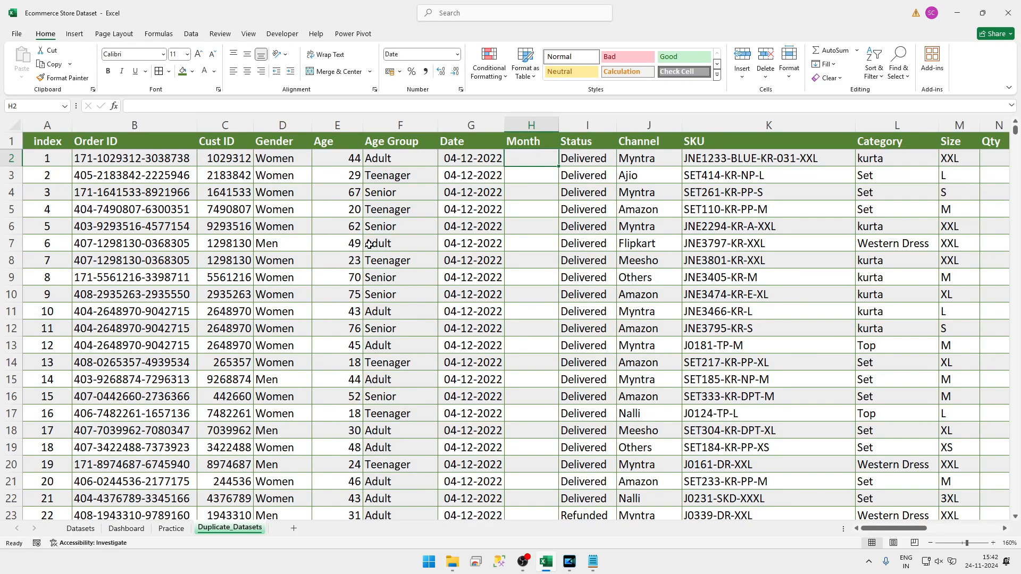
Step: Try entering the month number 12 in cell H2, and clear the entry
{"action": "type", "text": "12-01-1900"}
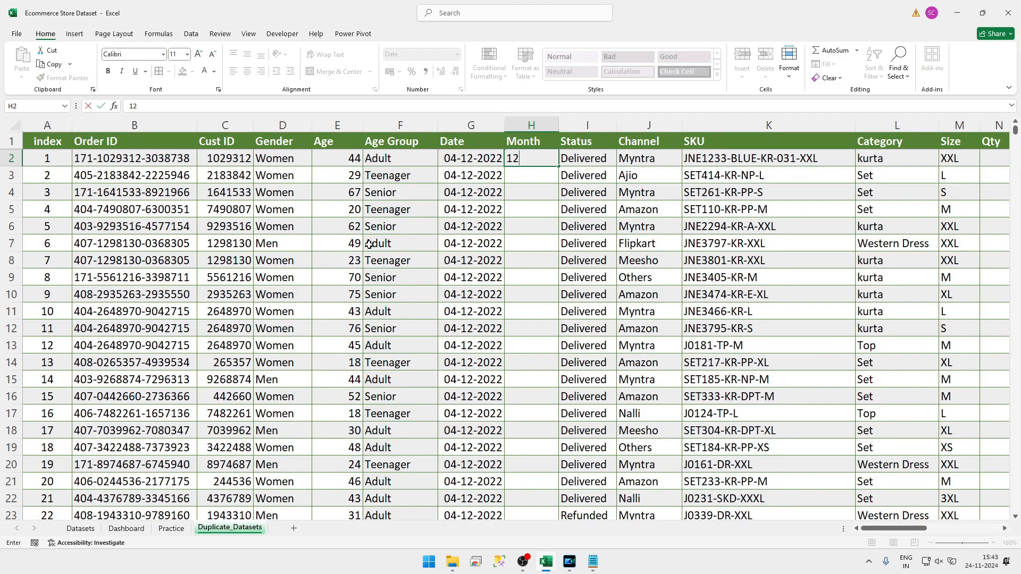
{"action": "key", "text": "ctrl+Return"}
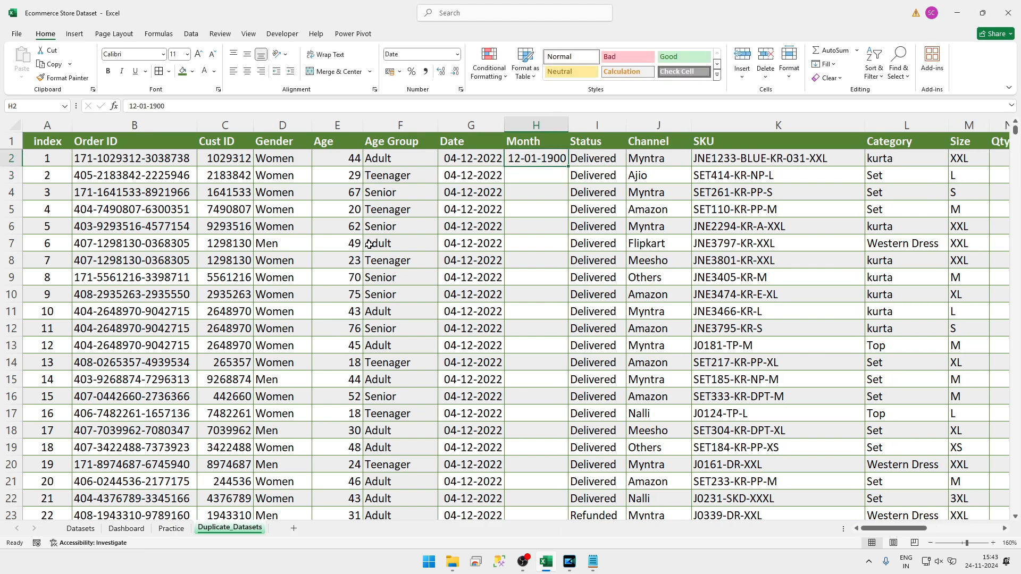
{"action": "key", "text": "Delete"}
Step: Enter the formula =TEXT(G2,"mmm") in Month cell H2 to extract the abbreviated month name from the date
{"action": "type", "text": "="}
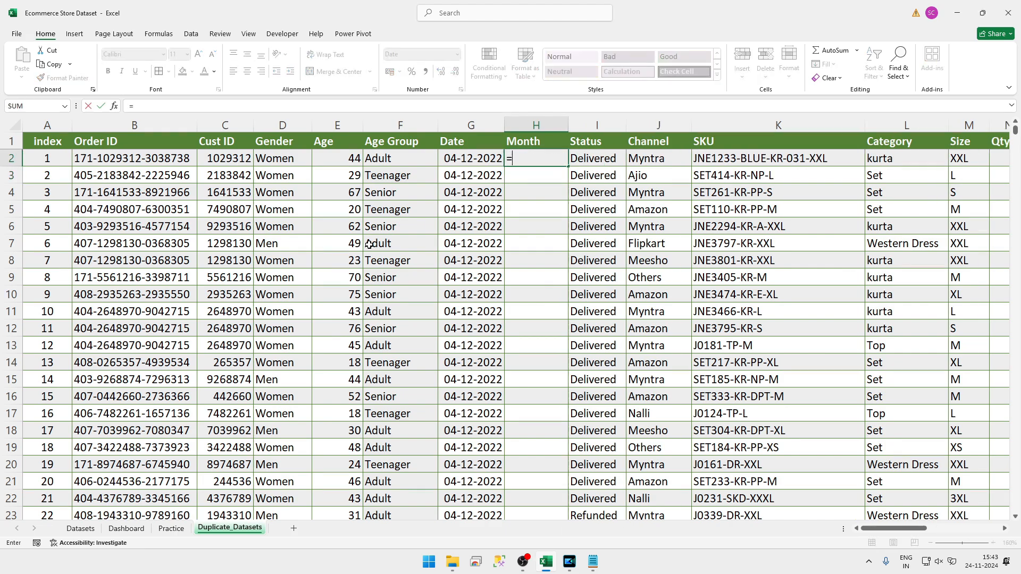
{"action": "type", "text": "tex"}
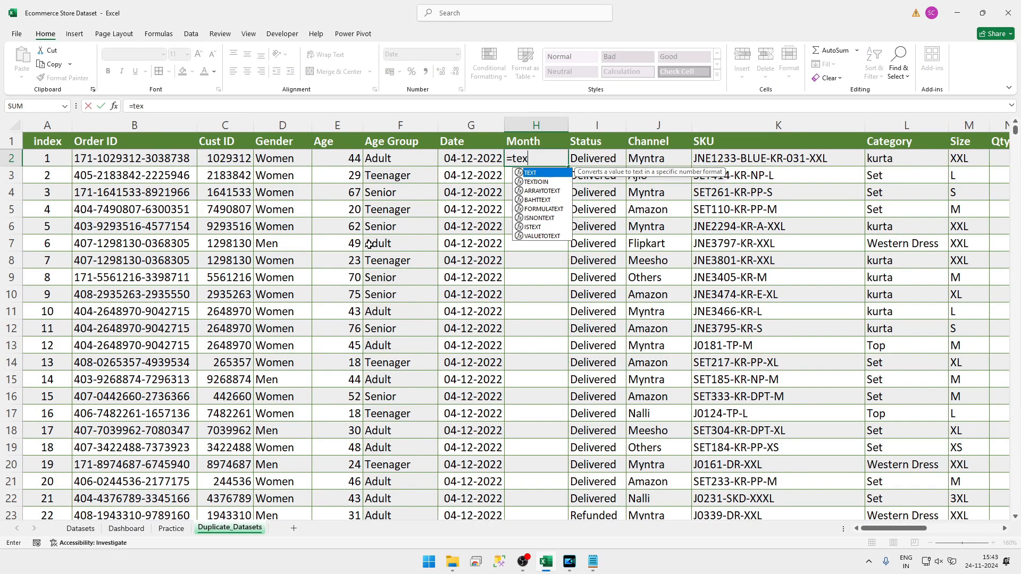
{"action": "key", "text": "Tab"}
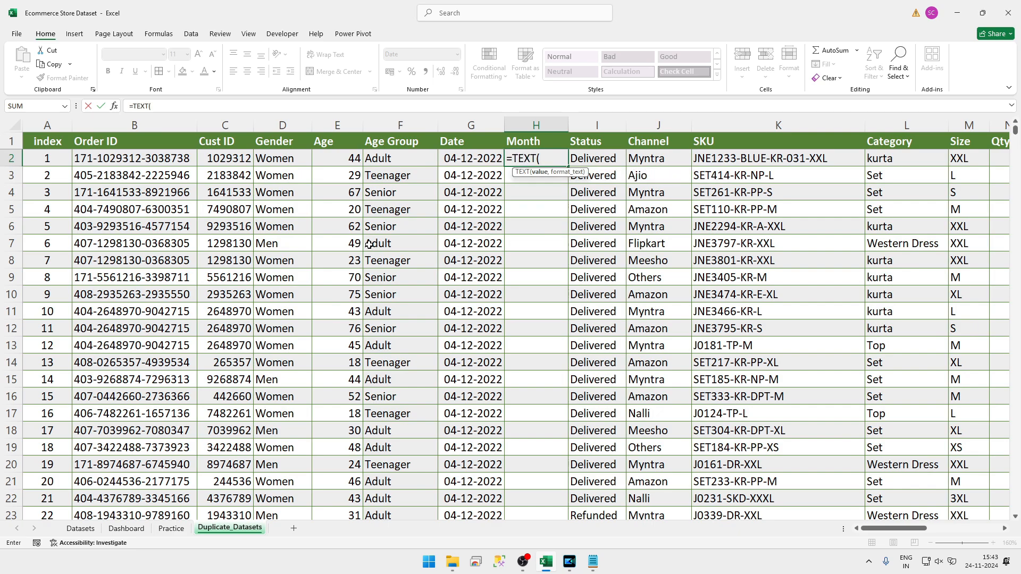
{"action": "key", "text": "Left"}
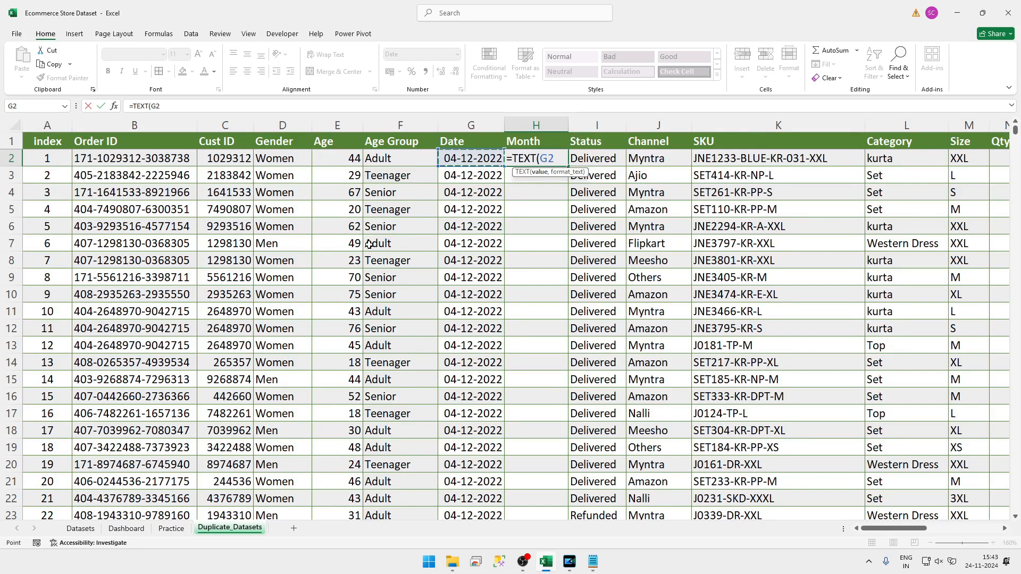
{"action": "type", "text": ","}
{"action": "type", "text": "\"mmmm"}
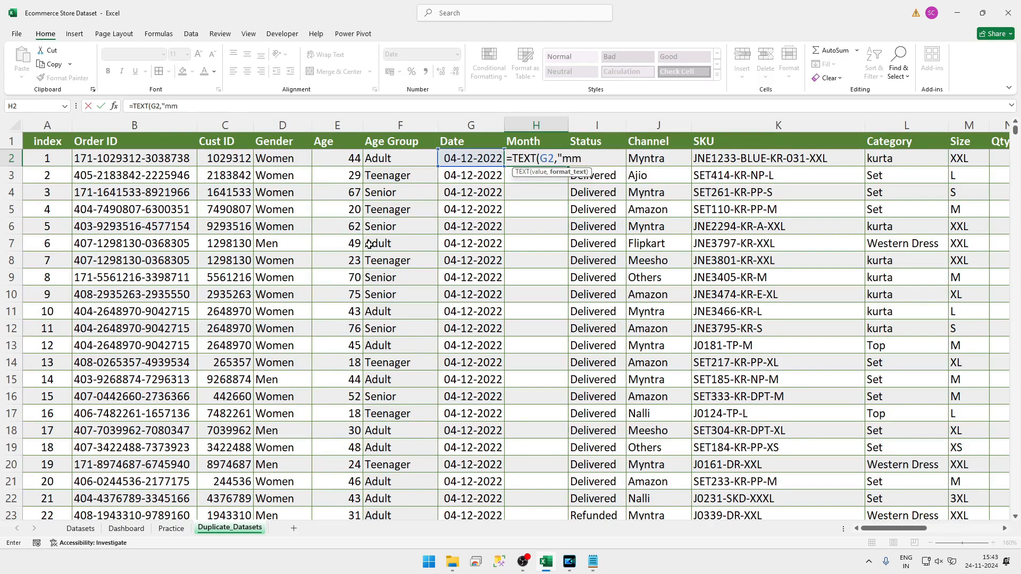
{"action": "key", "text": "BackSpace"}
{"action": "type", "text": "\""}
{"action": "key", "text": "Return"}
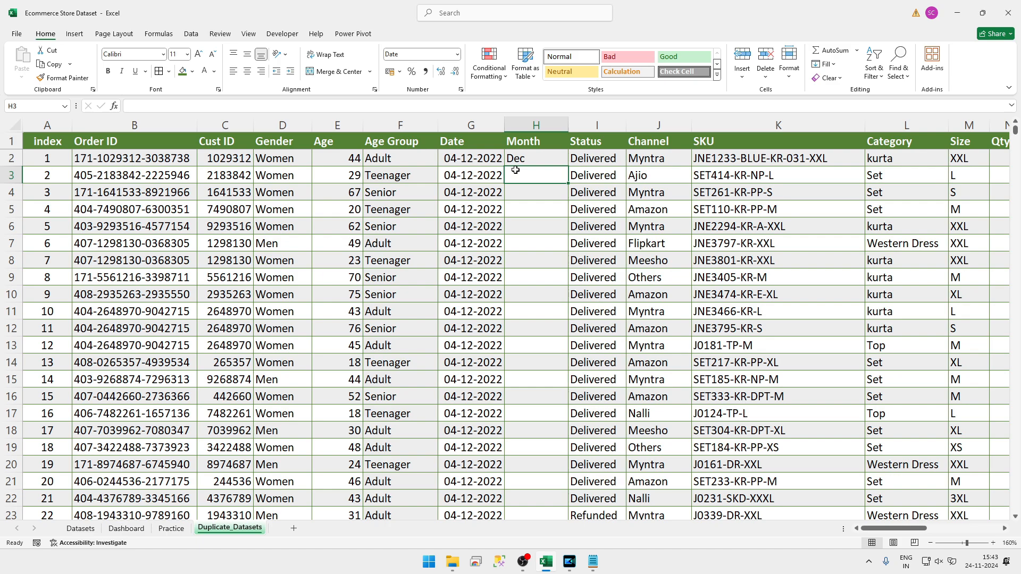
Step: Fill the TEXT formula from H2 down the entire Month column
{"action": "double_click", "coordinate": [534, 159]}
{"action": "left_click", "coordinate": [554, 178]}
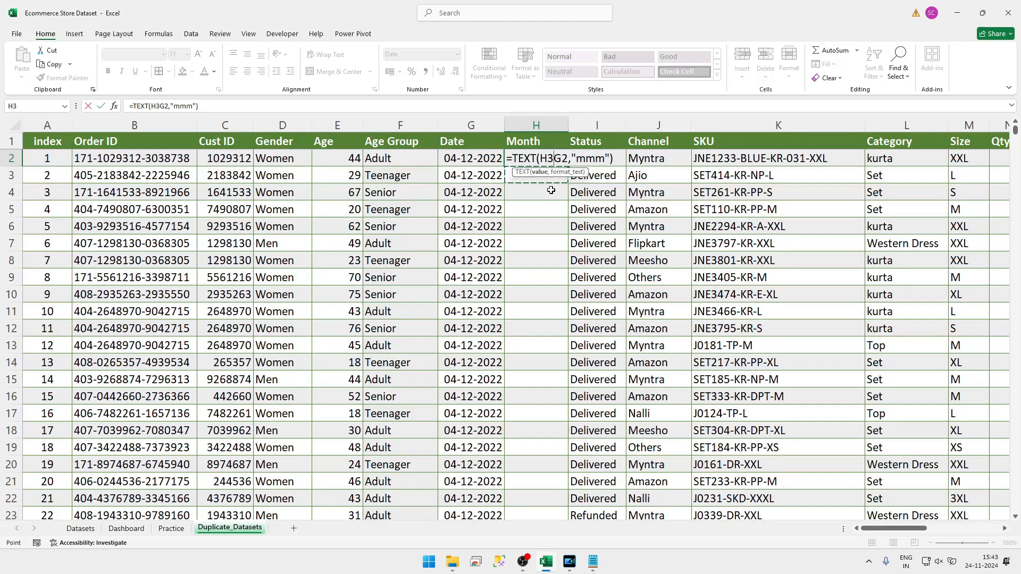
{"action": "key", "text": "Escape"}
{"action": "double_click", "coordinate": [569, 168]}
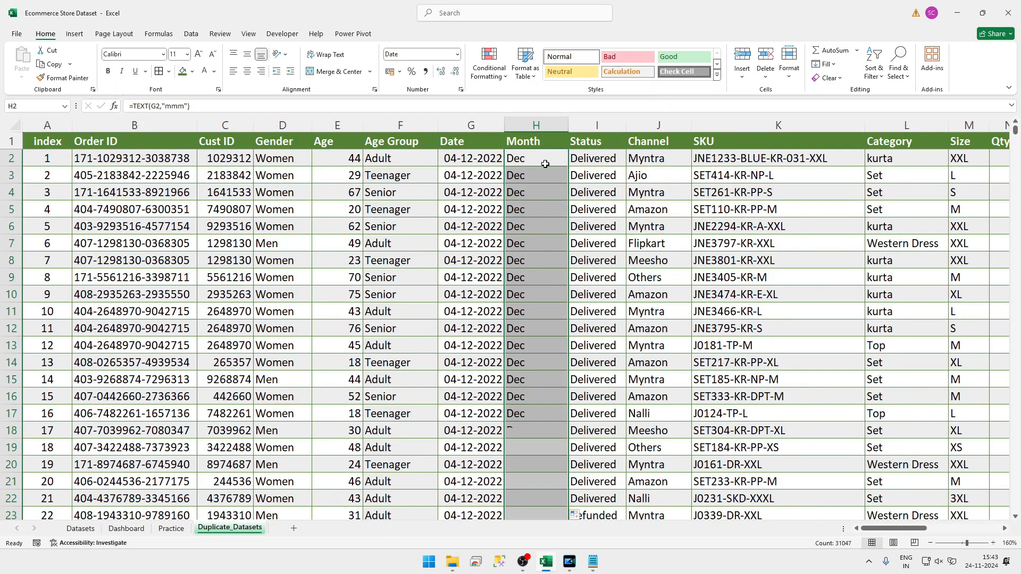
Step: Try the format code "mm" in the TEXT formula in H2
{"action": "double_click", "coordinate": [589, 159]}
{"action": "key", "text": "BackSpace"}
{"action": "key", "text": "Return"}
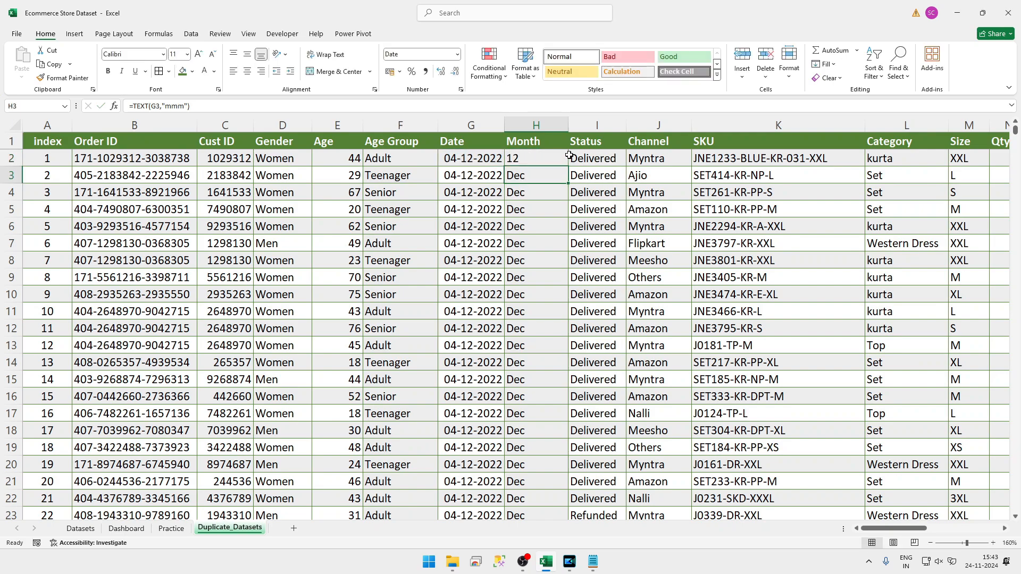
Step: Change the format code in the H2 TEXT formula to "mmmm" for full month names
{"action": "left_click", "coordinate": [570, 157]}
{"action": "double_click", "coordinate": [553, 159]}
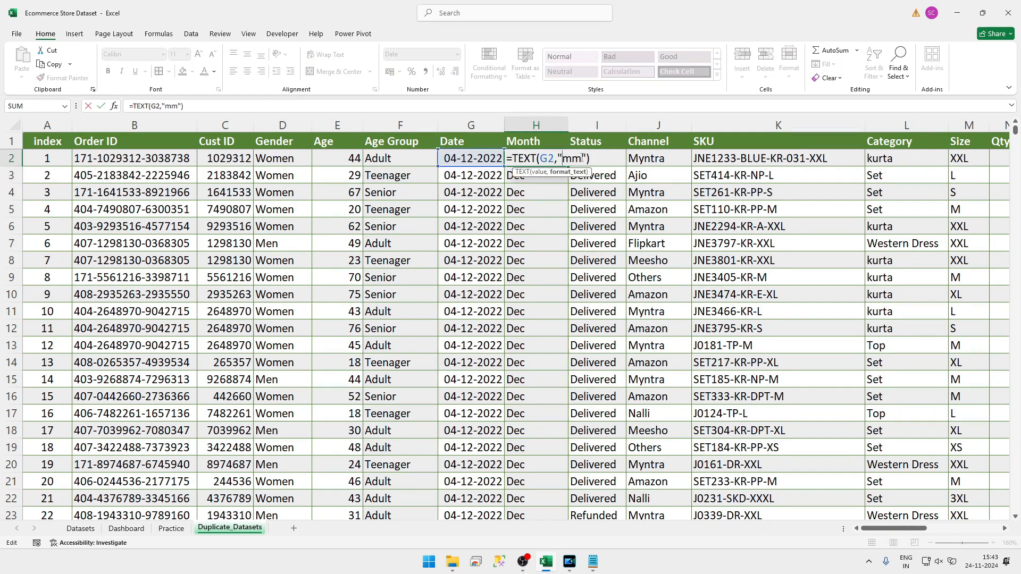
{"action": "type", "text": "mm"}
{"action": "key", "text": "Return"}
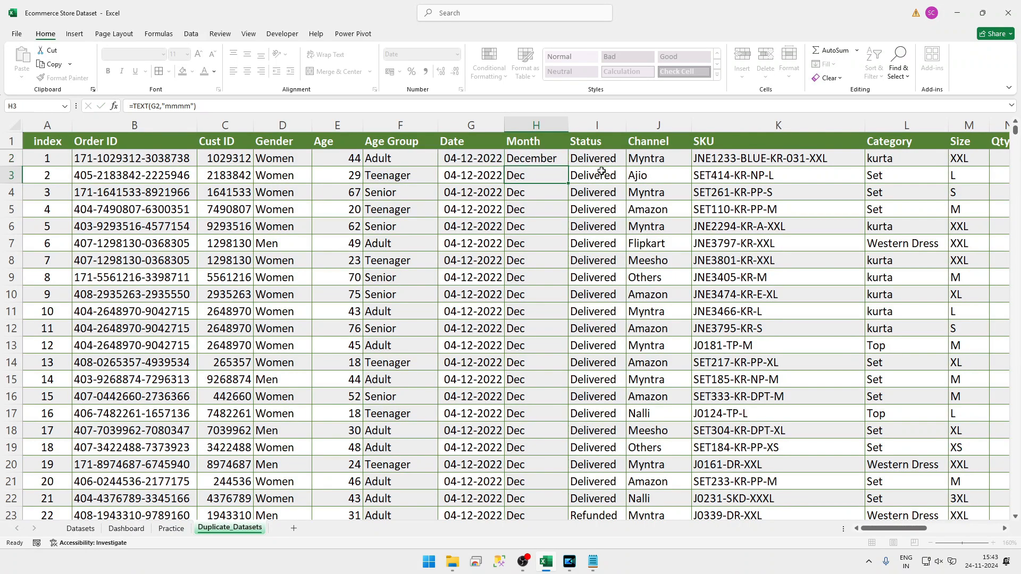
Step: Restore the format code "mmm" in the H2 TEXT formula
{"action": "left_click", "coordinate": [556, 158]}
{"action": "double_click", "coordinate": [556, 158]}
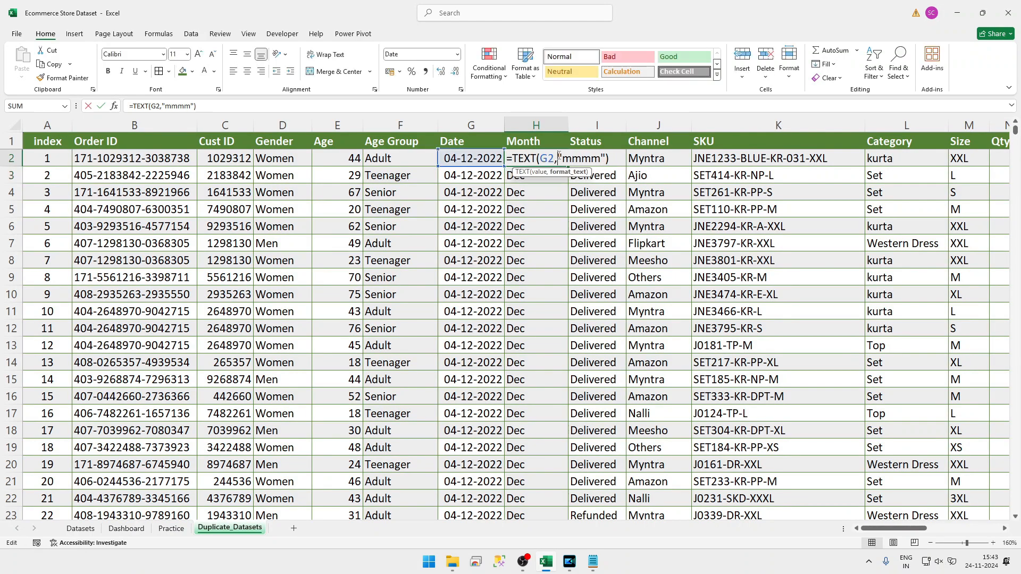
{"action": "key", "text": "BackSpace"}
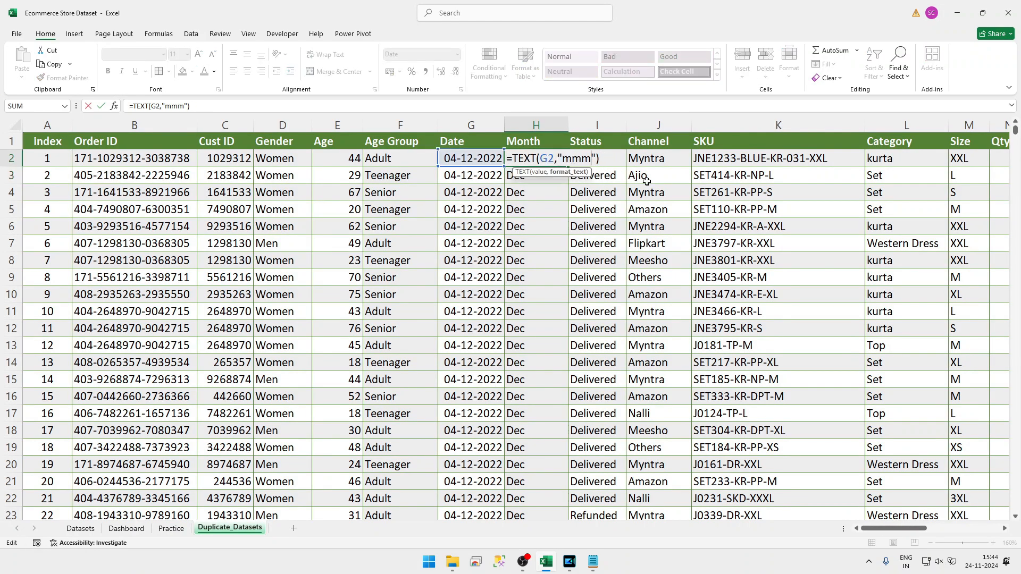
{"action": "key", "text": "Return"}
Step: Examine the Month values down to the last data row and return to the Month header
{"action": "scroll", "coordinate": [585, 230], "scroll_direction": "down", "scroll_amount": 10}
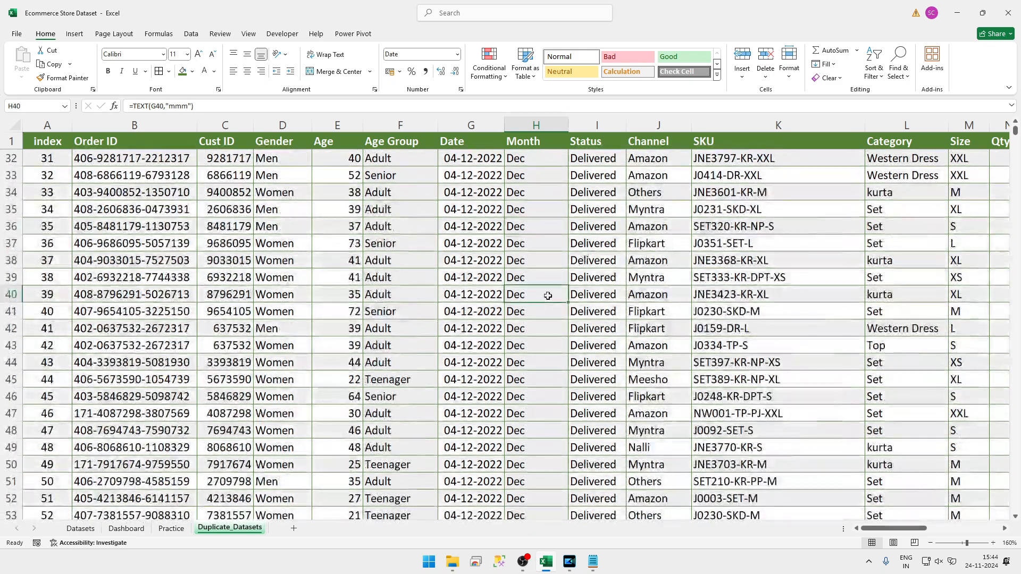
{"action": "key", "text": "ctrl+Down"}
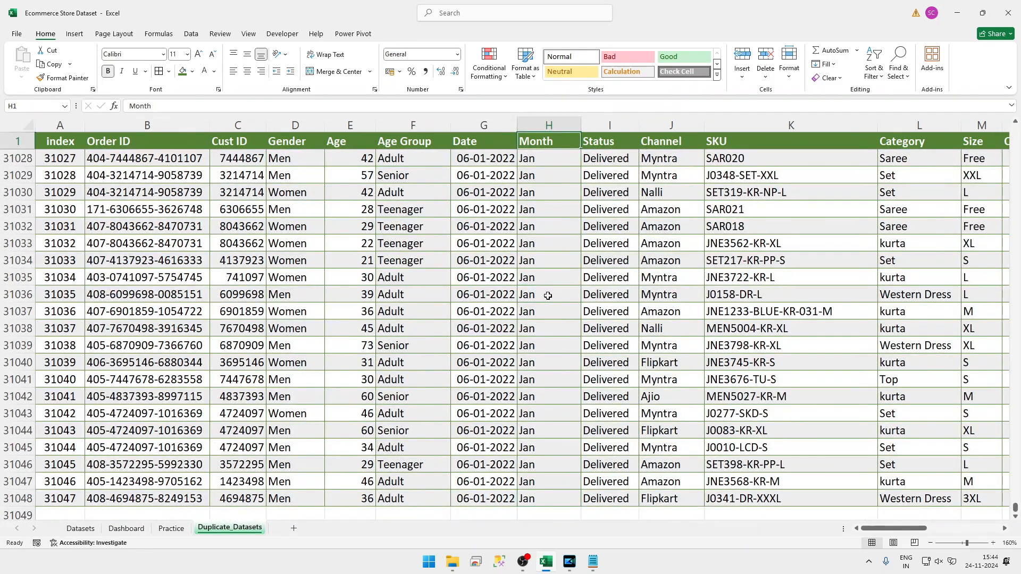
{"action": "key", "text": "ctrl+Up"}
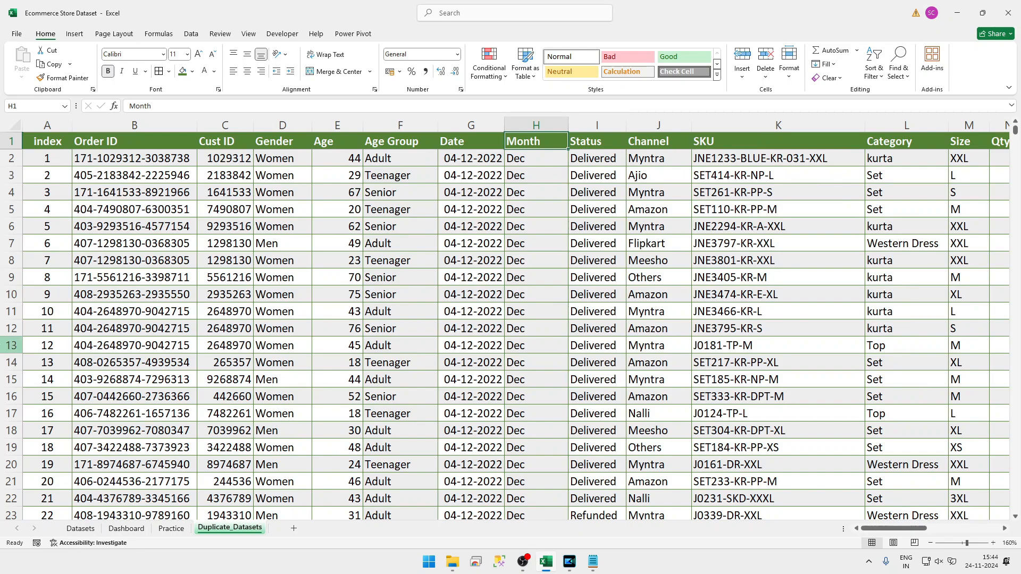
Step: Turn on filters for the header row from the Month header cell H1
{"action": "left_click", "coordinate": [1, 141]}
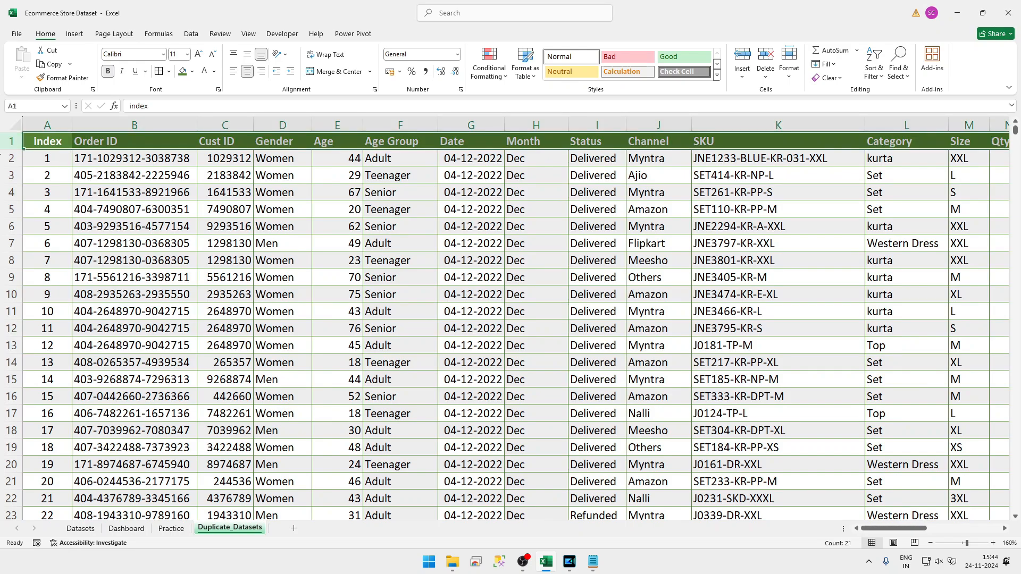
{"action": "left_click", "coordinate": [577, 334]}
{"action": "left_click", "coordinate": [538, 138]}
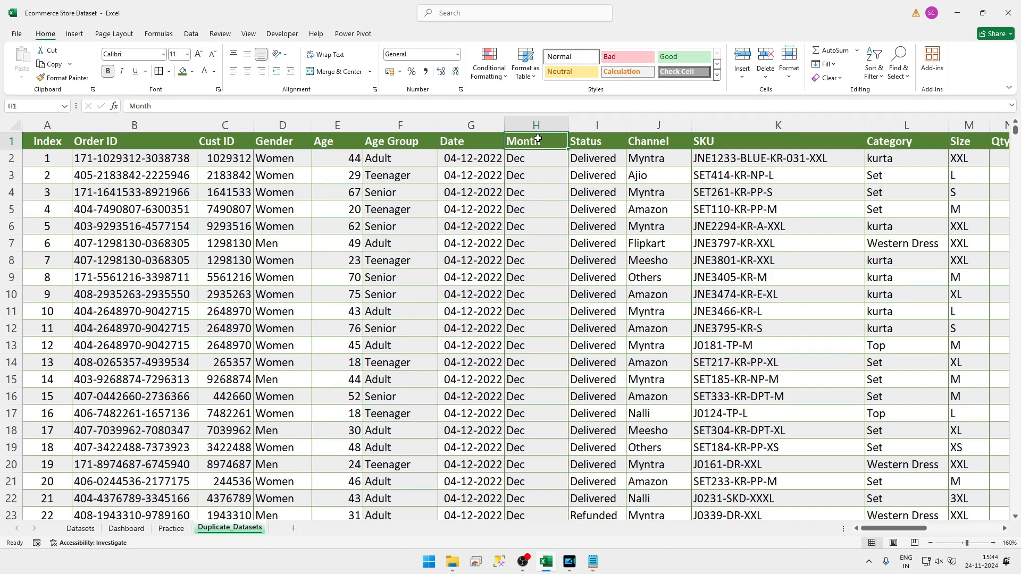
{"action": "key", "text": "ctrl+shift+l"}
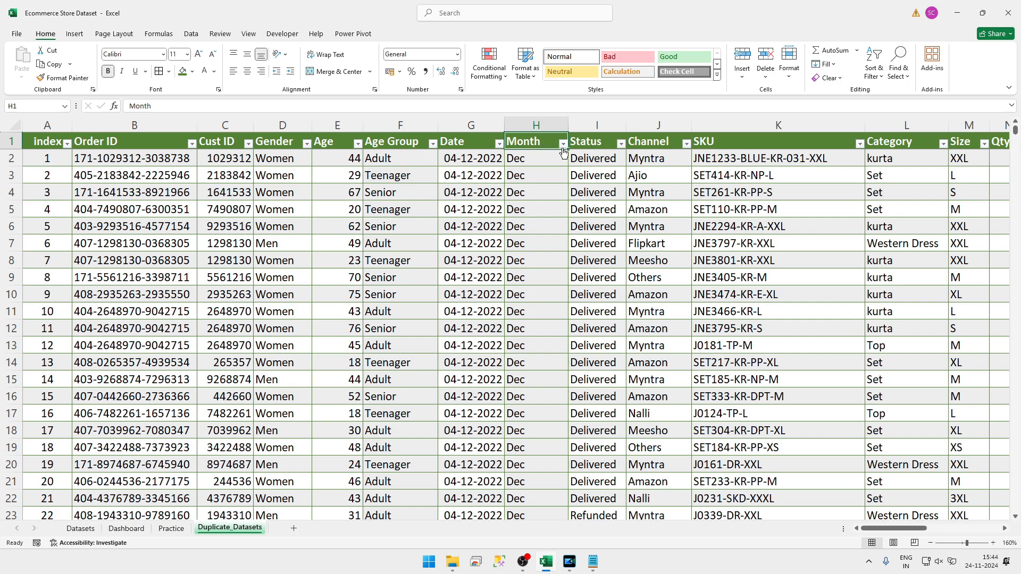
Step: Filter the Month column to a subset of months that includes Dec
{"action": "left_click", "coordinate": [563, 143]}
{"action": "key", "text": "Down"}
{"action": "key", "text": "Down"}
{"action": "key", "text": "Down"}
{"action": "key", "text": "Down"}
{"action": "key", "text": "Up"}
{"action": "key", "text": "Up"}
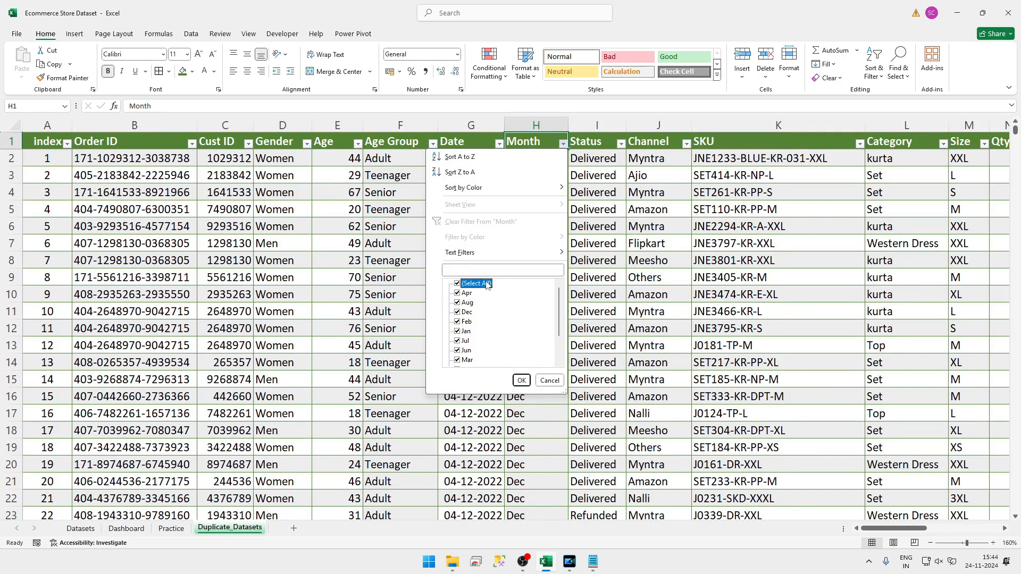
{"action": "left_click", "coordinate": [488, 285]}
{"action": "left_click", "coordinate": [487, 285]}
{"action": "left_click", "coordinate": [487, 285]}
{"action": "left_click", "coordinate": [487, 285]}
{"action": "left_click", "coordinate": [487, 285]}
{"action": "left_click", "coordinate": [487, 285]}
{"action": "left_click", "coordinate": [487, 285]}
{"action": "left_click", "coordinate": [487, 285]}
{"action": "left_click", "coordinate": [487, 285]}
{"action": "key", "text": "Down"}
{"action": "key", "text": "space"}
{"action": "key", "text": "Down"}
{"action": "key", "text": "space"}
{"action": "key", "text": "Down"}
{"action": "key", "text": "space"}
{"action": "key", "text": "Down"}
{"action": "key", "text": "space"}
{"action": "key", "text": "Down"}
{"action": "key", "text": "space"}
{"action": "key", "text": "Down"}
{"action": "key", "text": "space"}
{"action": "key", "text": "Down"}
{"action": "key", "text": "space"}
{"action": "key", "text": "Tab"}
{"action": "key", "text": "Return"}
Step: Dismiss the tip about importing dynamic arrays and clear the filter applied to the Month column
{"action": "key", "text": "alt"}
{"action": "key", "text": "a"}
{"action": "key", "text": "Escape"}
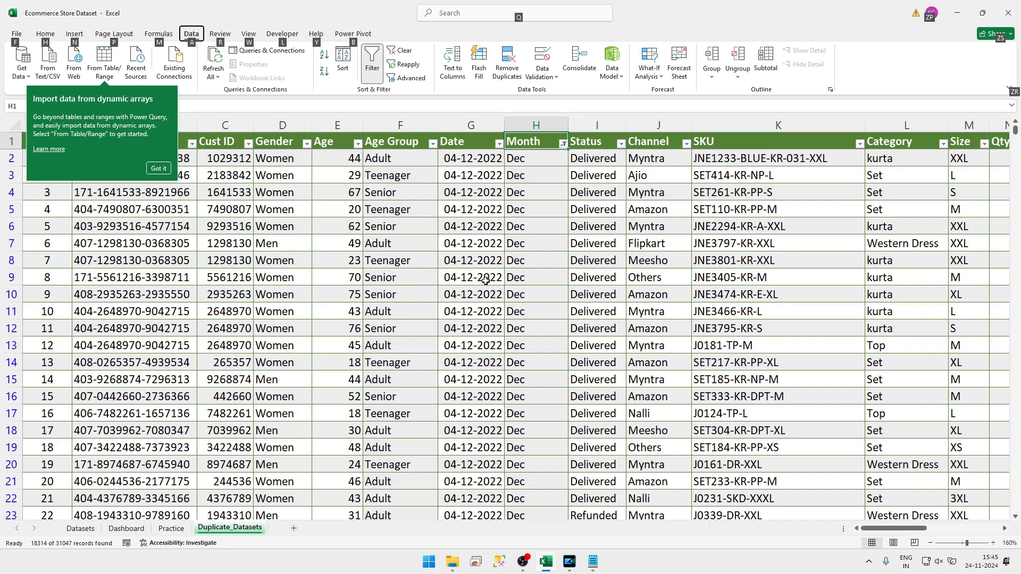
{"action": "left_click", "coordinate": [159, 168]}
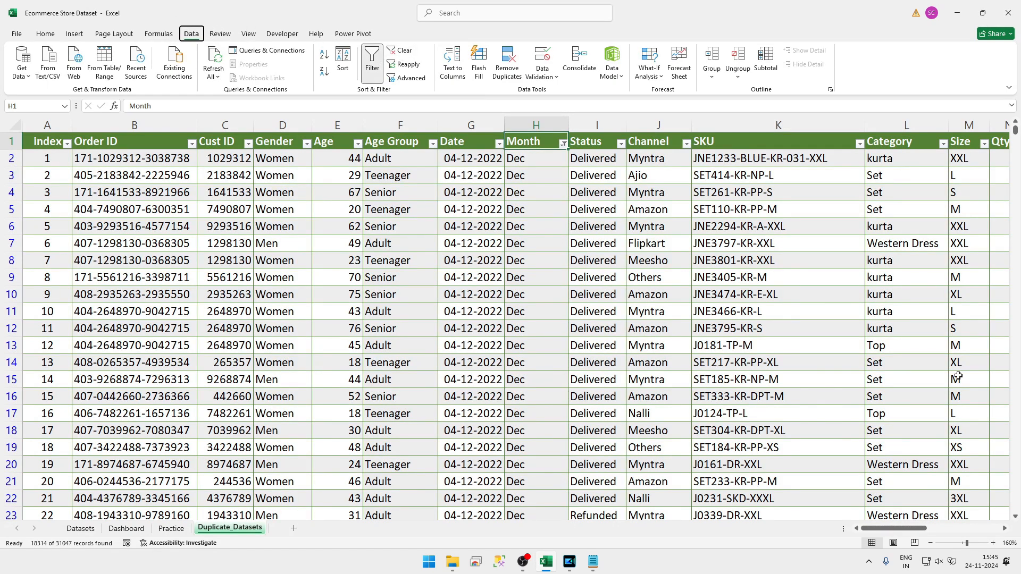
{"action": "key", "text": "alt"}
{"action": "key", "text": "a"}
{"action": "key", "text": "c"}
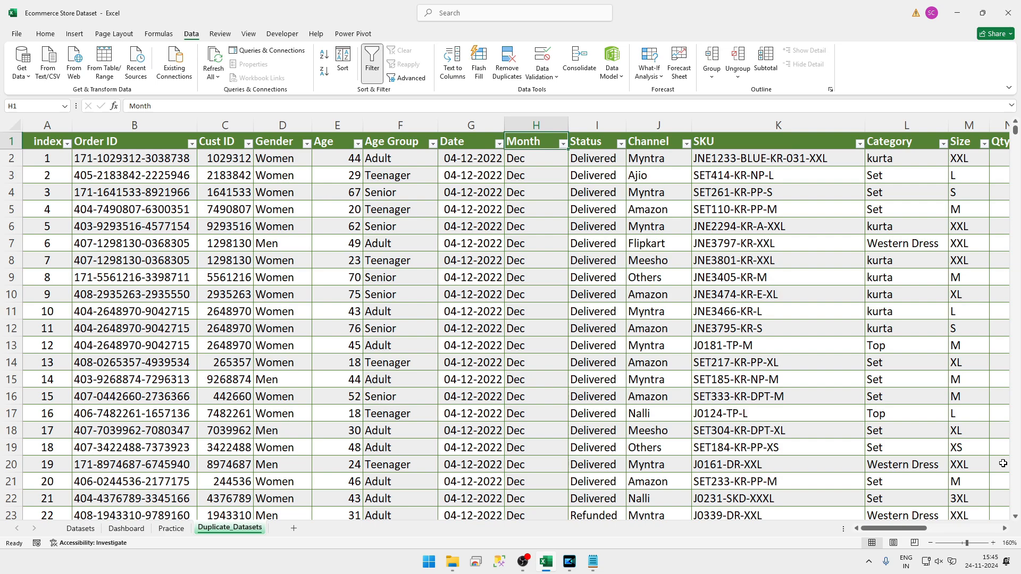
{"action": "key", "text": "alt"}
{"action": "key", "text": "a"}
{"action": "key", "text": "Escape"}
{"action": "key", "text": "Escape"}
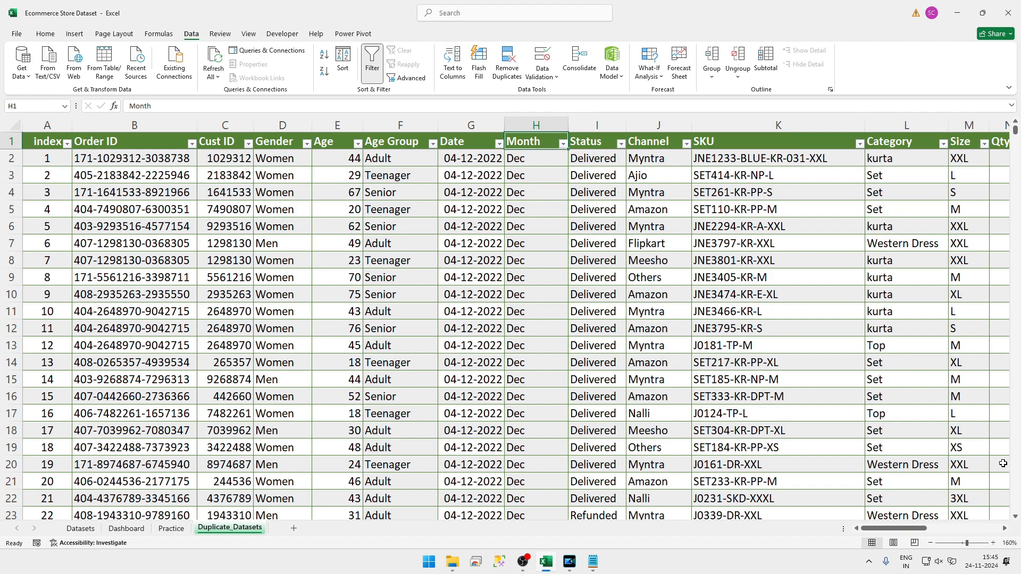